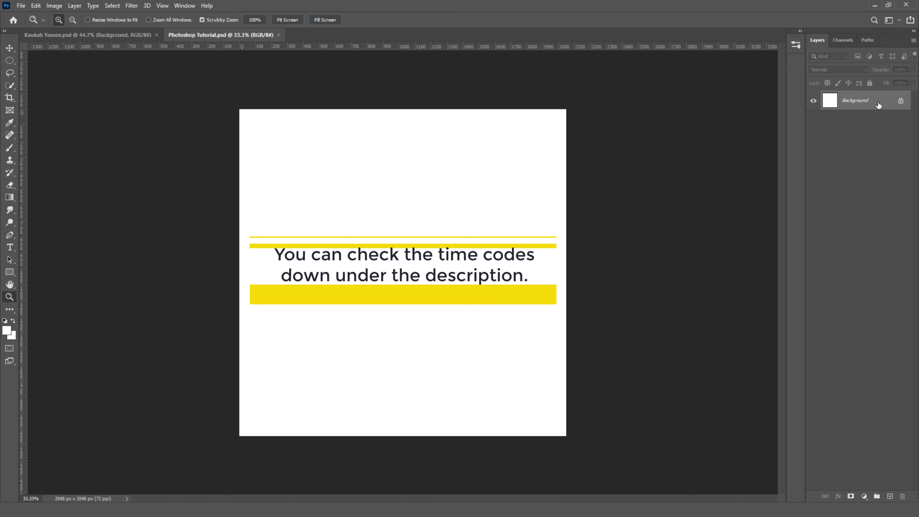
- Convert the locked Background into a regular layer, keeping the name Background
double_click(879, 104)
type("Back")
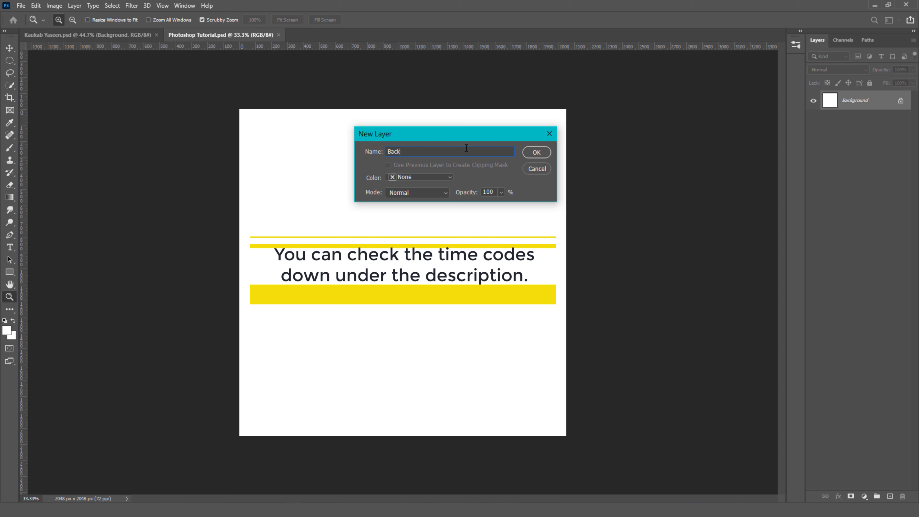
type("gro")
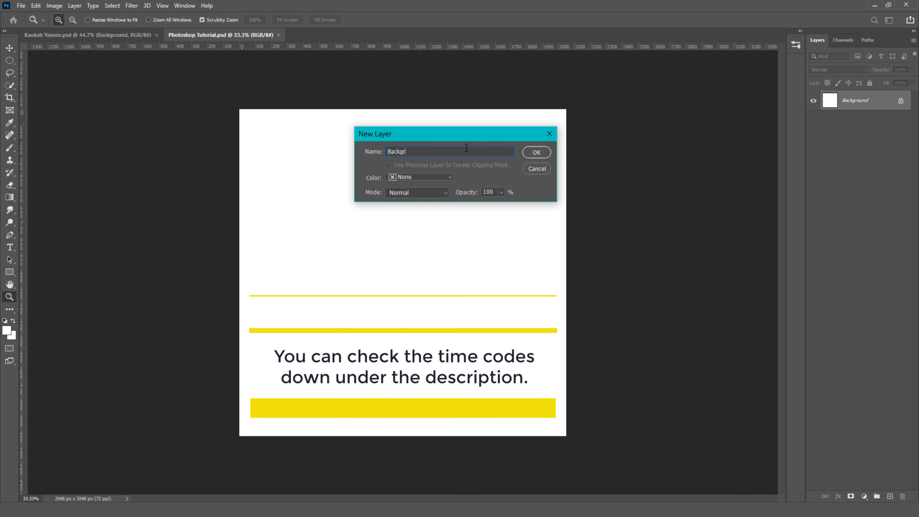
type("und")
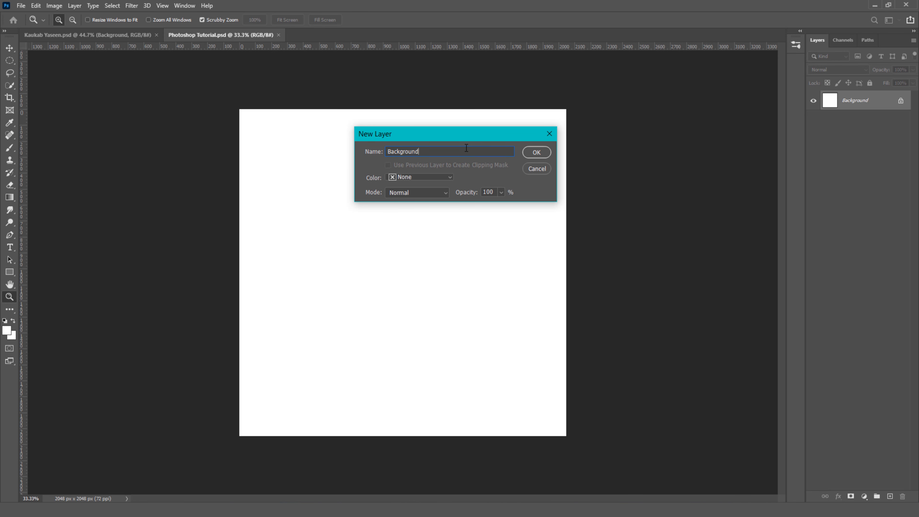
left_click(540, 154)
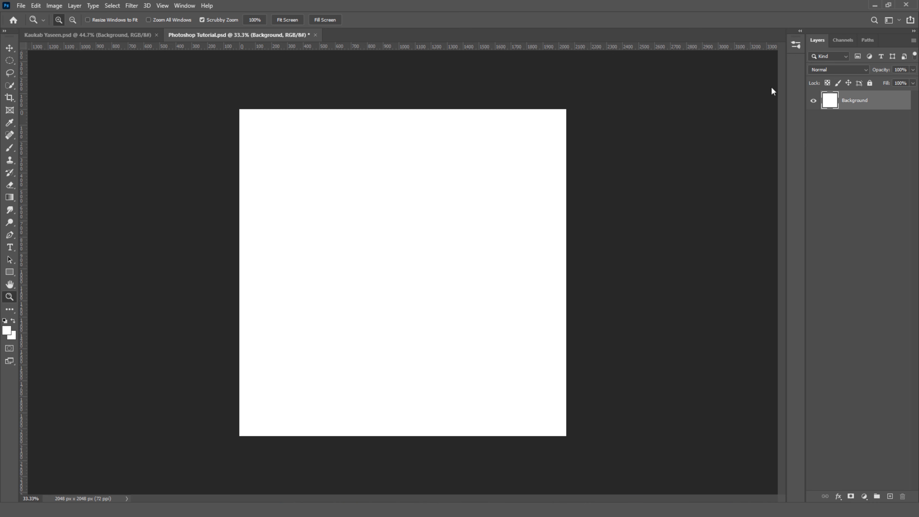
- Apply a Color Overlay of #bf163c crimson to the Background layer via Blending Options
left_click(77, 7)
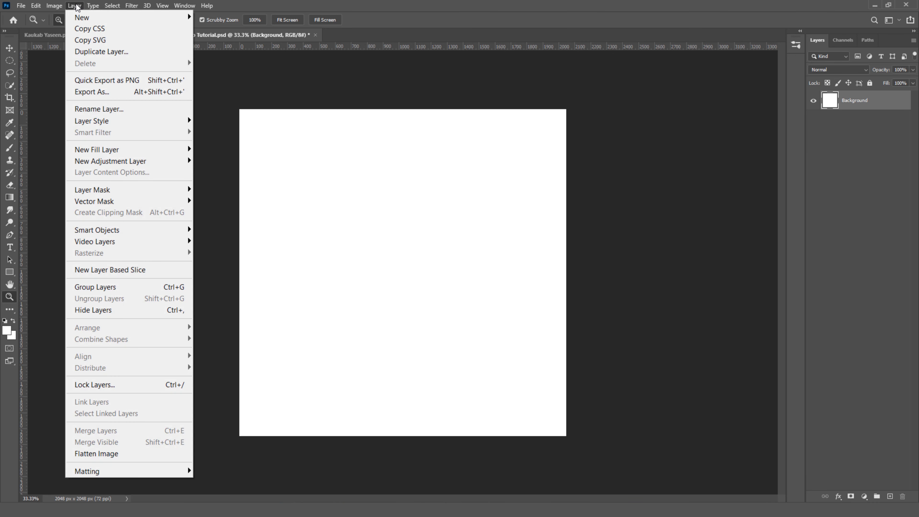
mouse_move(101, 120)
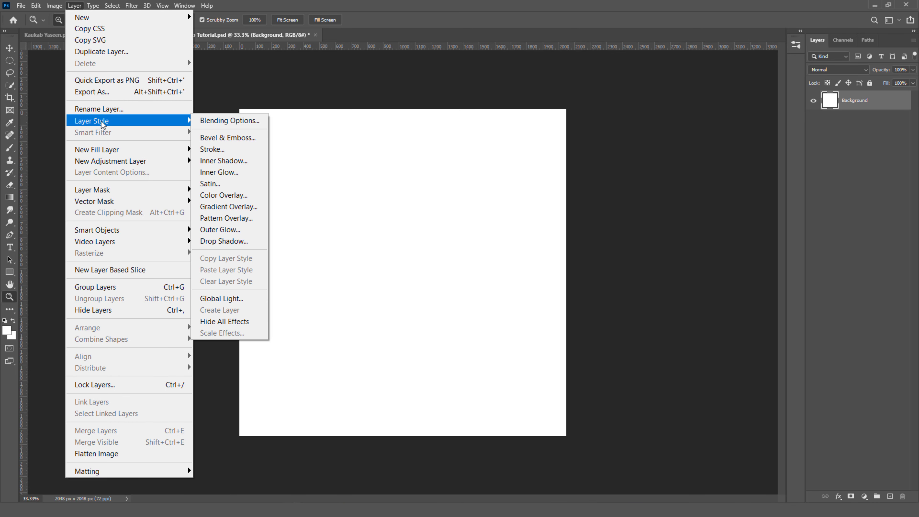
left_click(252, 122)
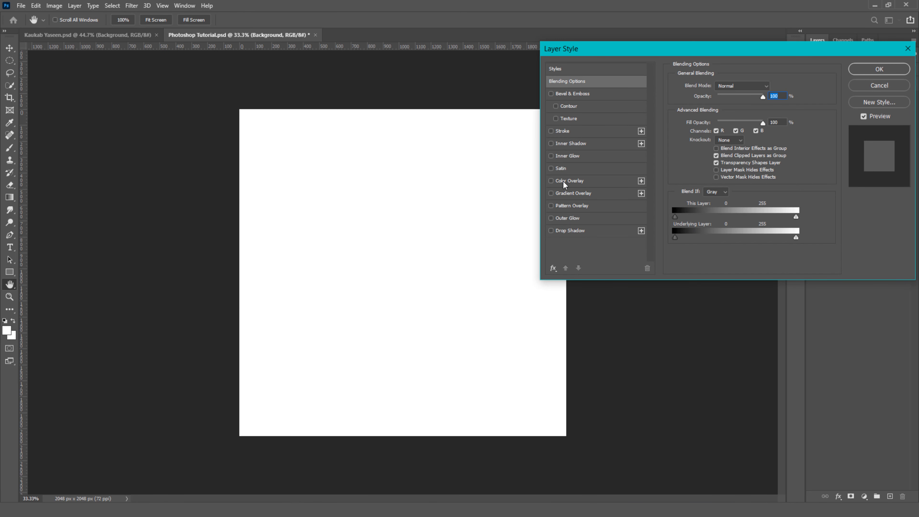
left_click(563, 181)
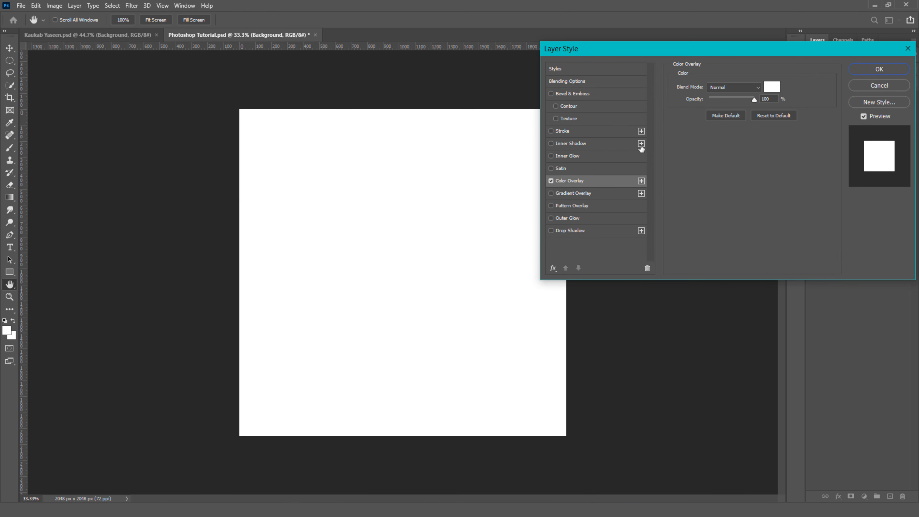
left_click(771, 88)
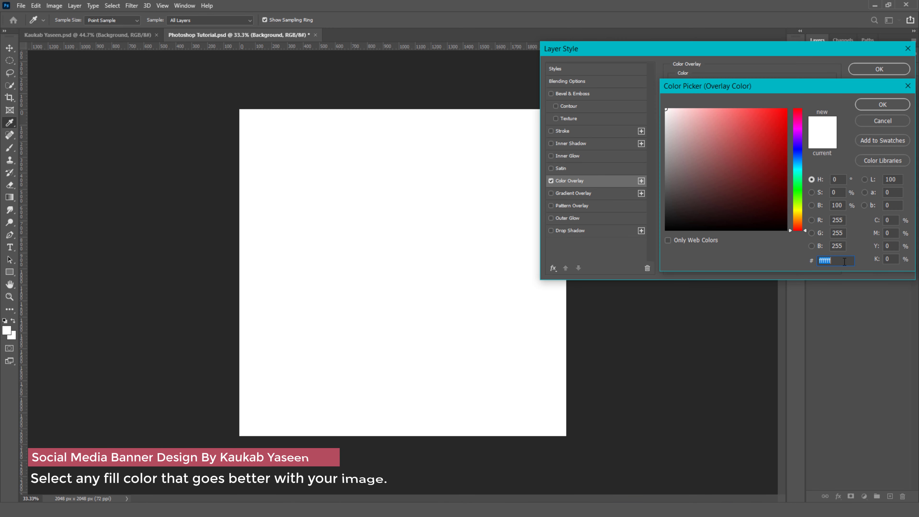
type("bf163c")
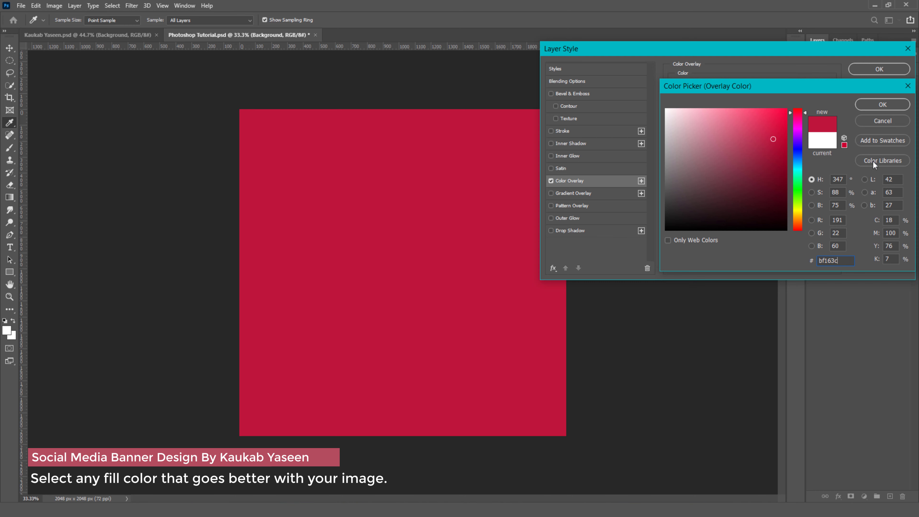
left_click(883, 104)
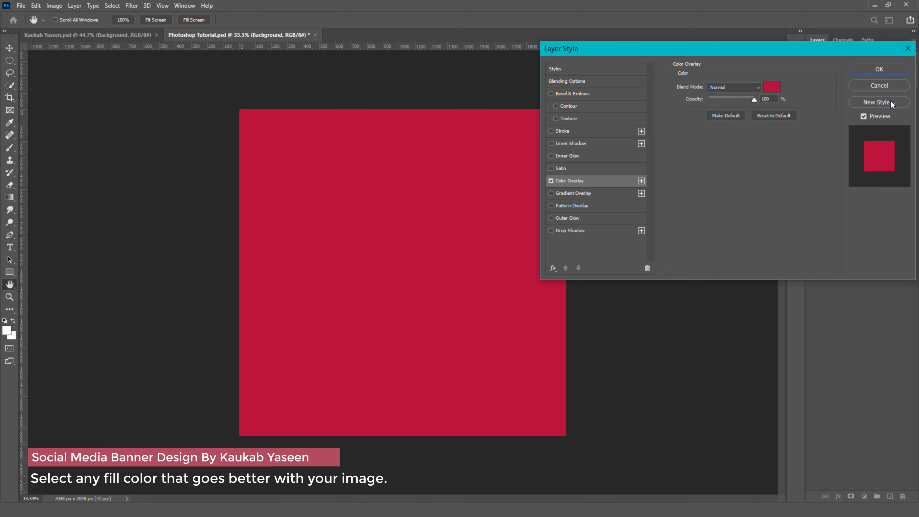
left_click(884, 68)
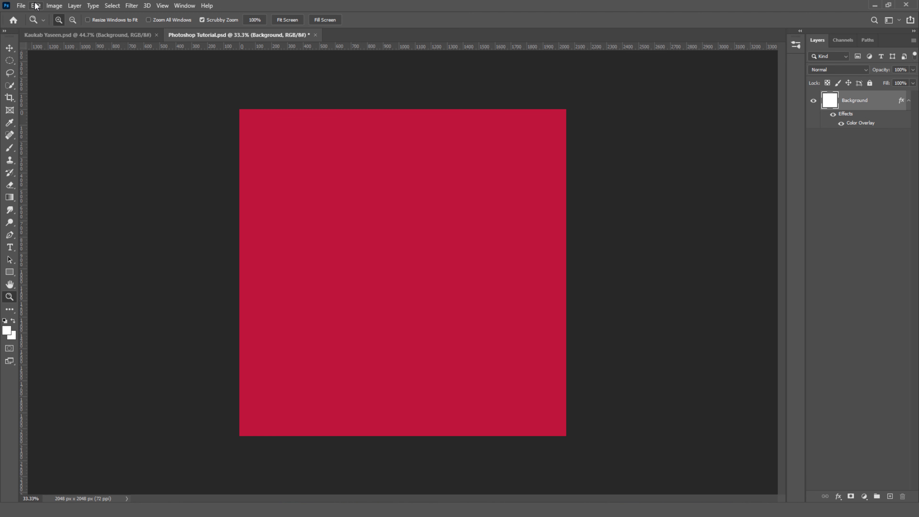
- Place the couple photo into the banner as an embedded layer
left_click(21, 5)
left_click(107, 241)
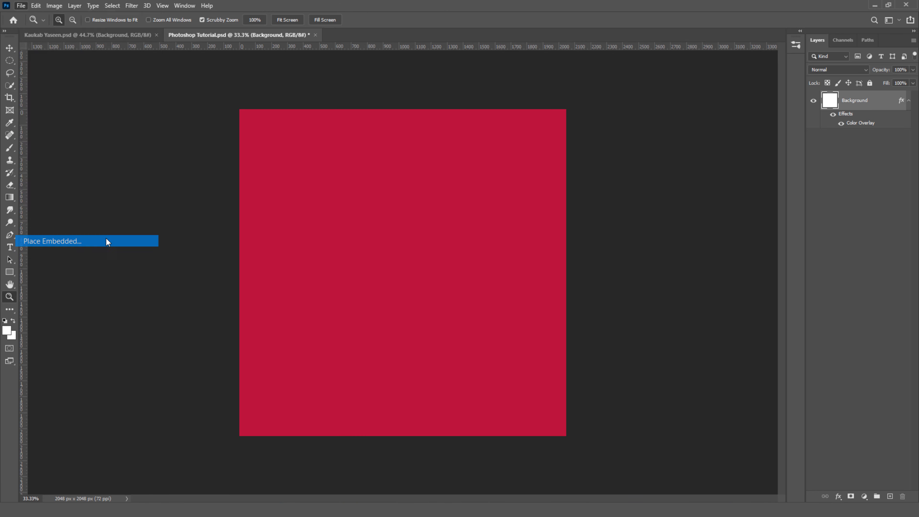
double_click(306, 81)
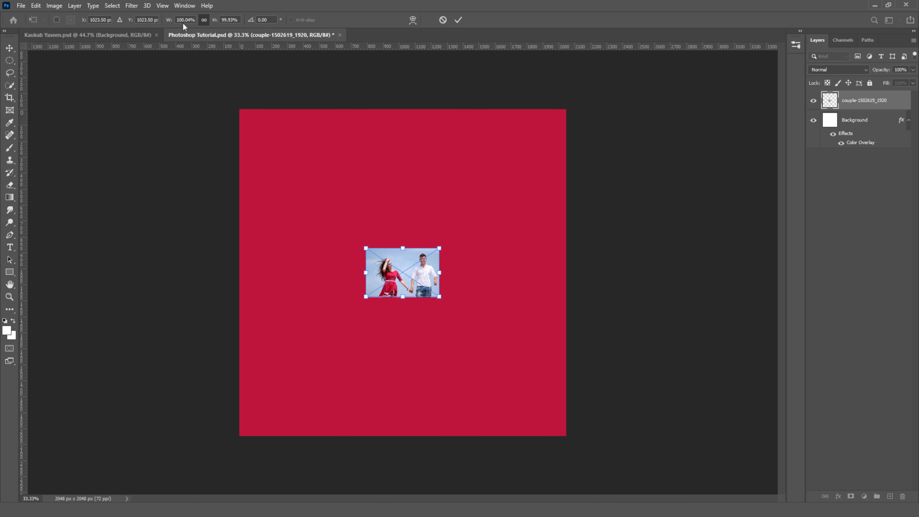
- Scale the couple photo to span the canvas width and nudge it slightly left
left_click_drag(172, 20, 345, 39)
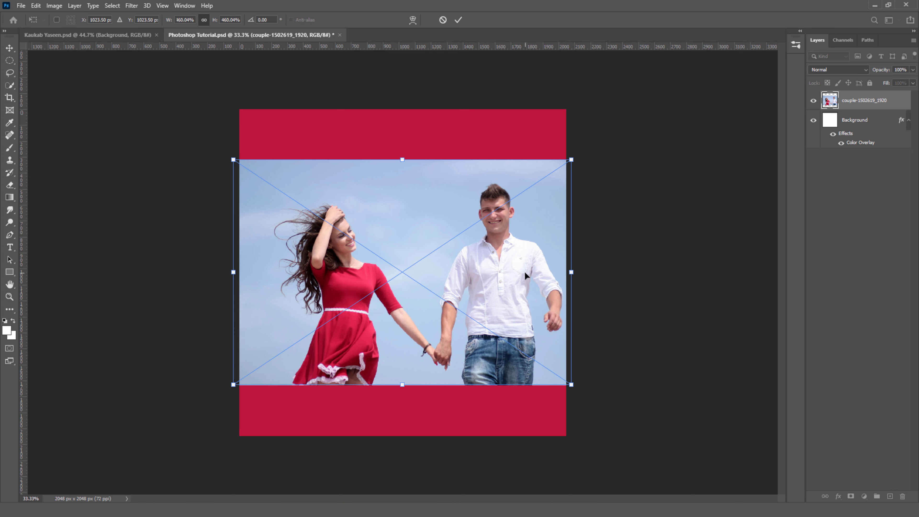
left_click_drag(525, 276, 518, 274)
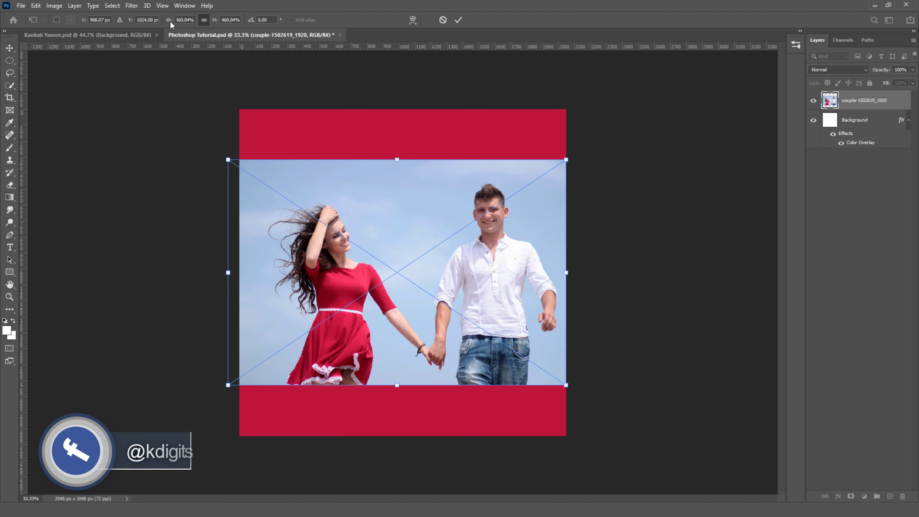
left_click_drag(171, 22, 174, 23)
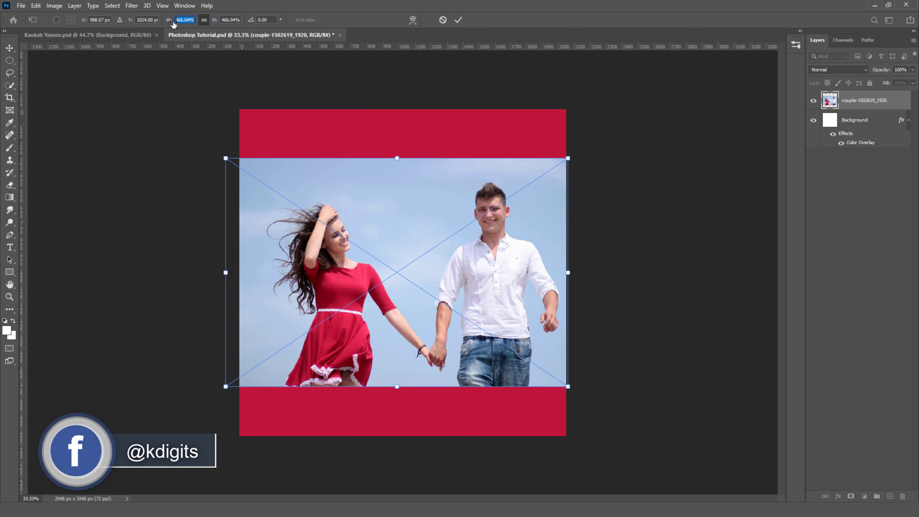
left_click(458, 20)
left_click_drag(488, 222, 490, 223)
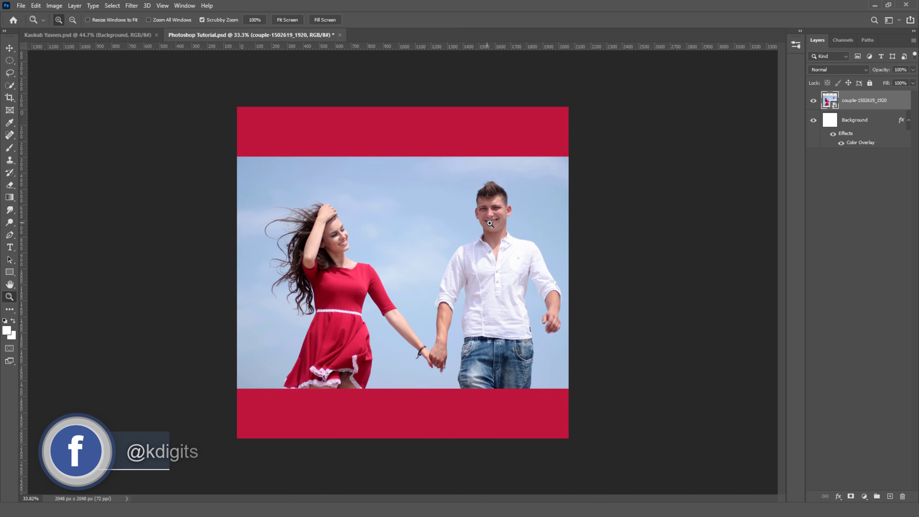
key("v")
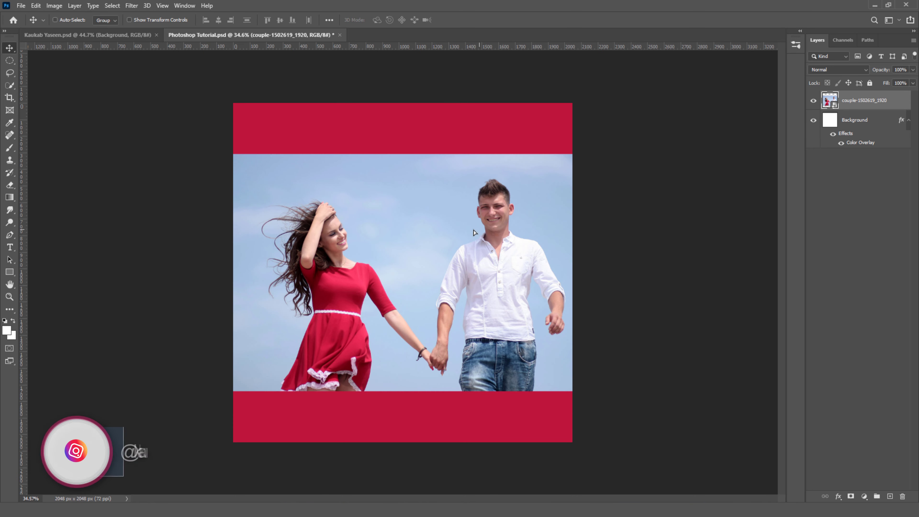
key("Left")
key("Left")
key("Left")
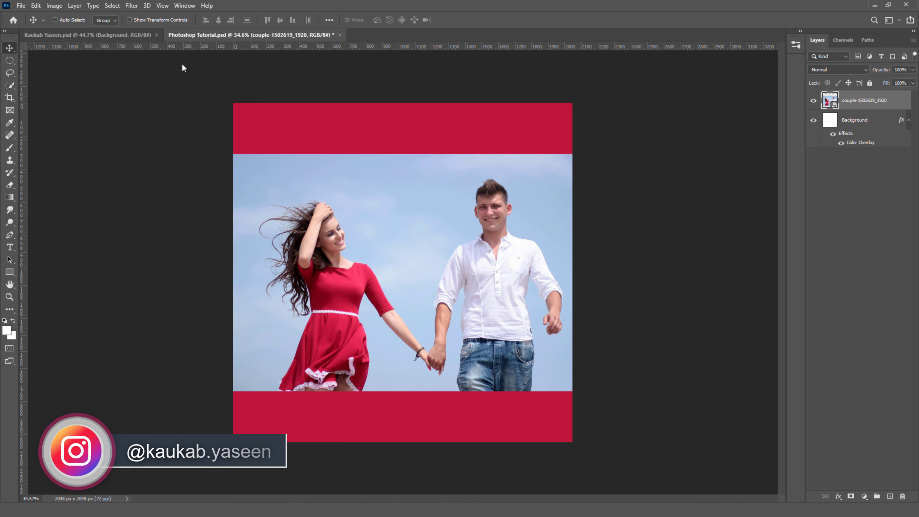
- Add a Reveal All mask to the couple photo, with black foreground and the Brush tool
left_click(74, 5)
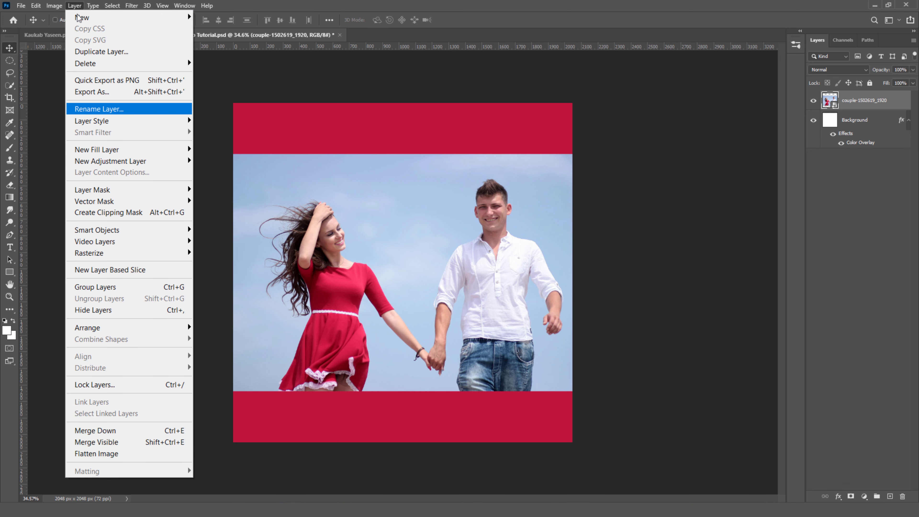
mouse_move(92, 190)
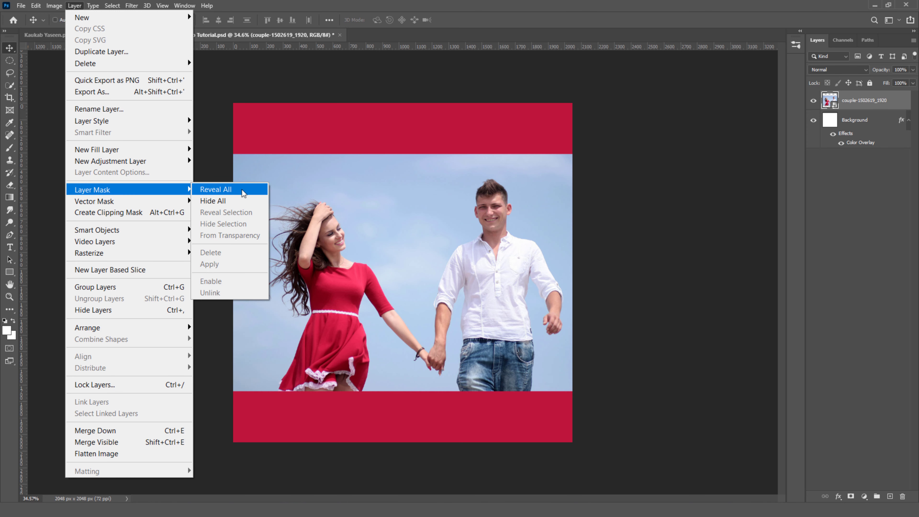
left_click(243, 192)
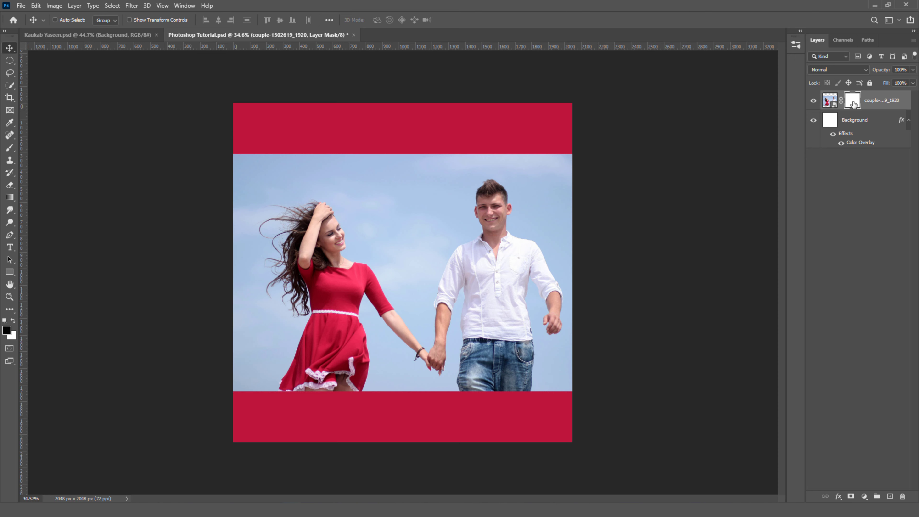
left_click(7, 331)
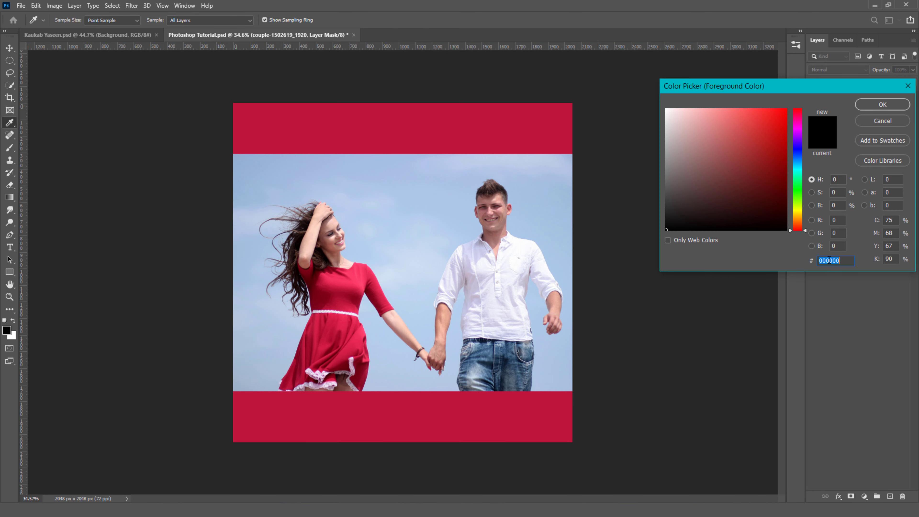
left_click(867, 105)
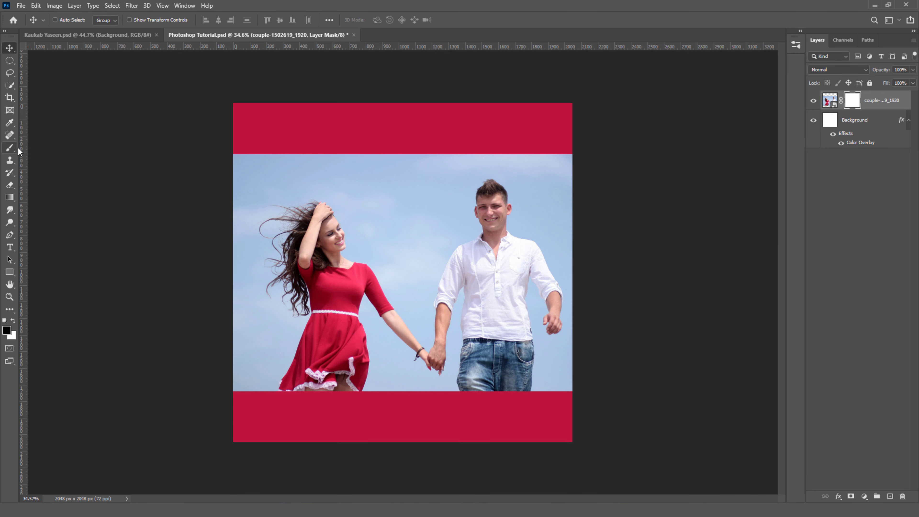
left_click(10, 149)
- Choose the GB-004 grunge brush from the brush presets
left_click(53, 152)
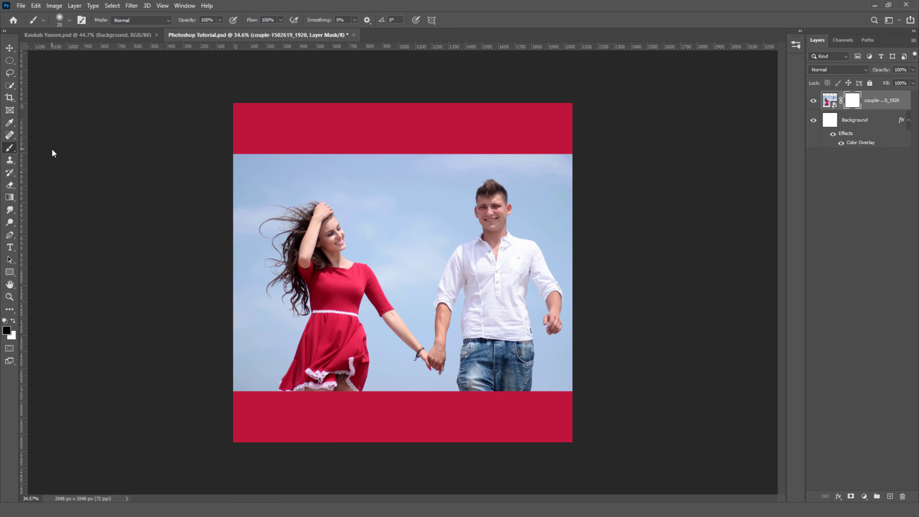
left_click(69, 20)
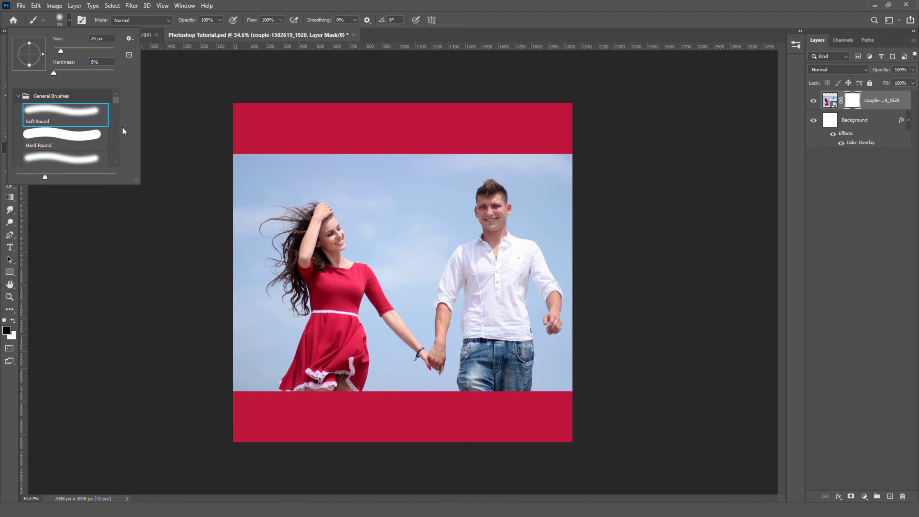
scroll(114, 123, "down", 2)
scroll(112, 120, "down", 2)
left_click_drag(114, 111, 122, 143)
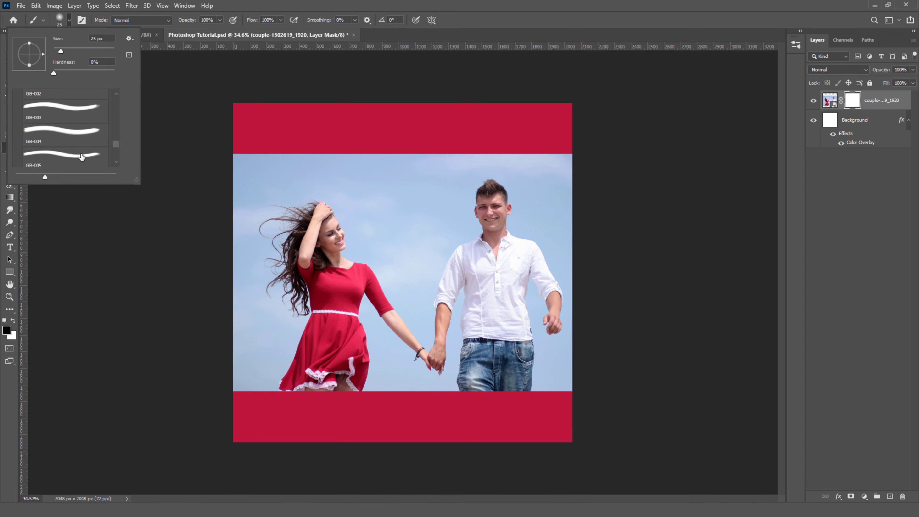
left_click(76, 136)
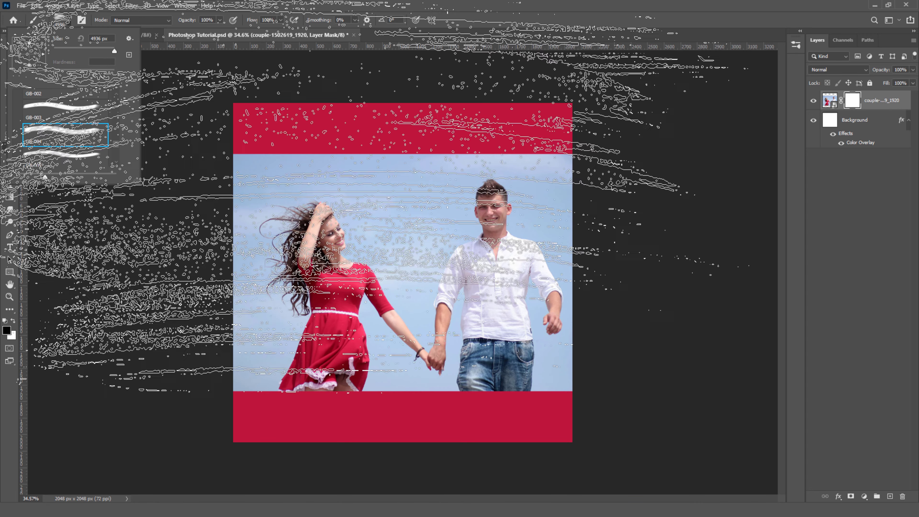
left_click(591, 15)
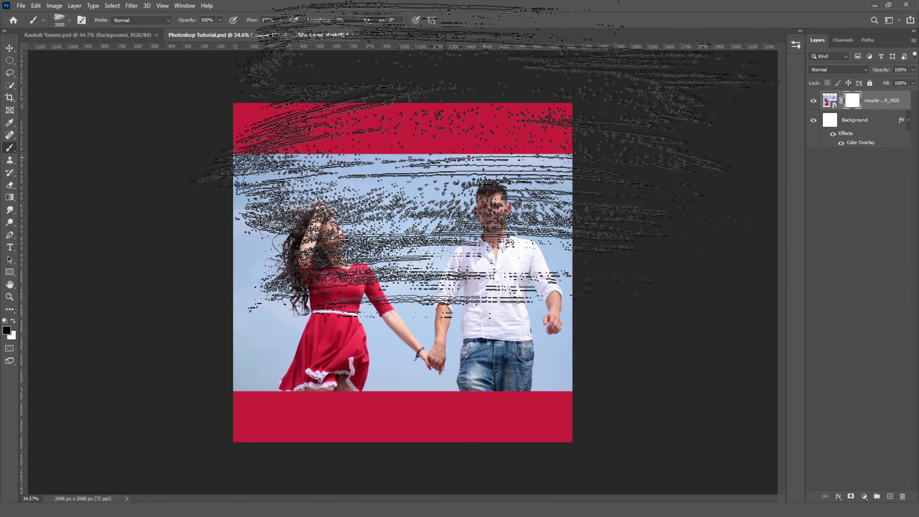
- With a smaller brush, paint ragged strokes along the photo's top and bottom mask edges
key("bracketleft")
key("bracketleft")
key("bracketleft")
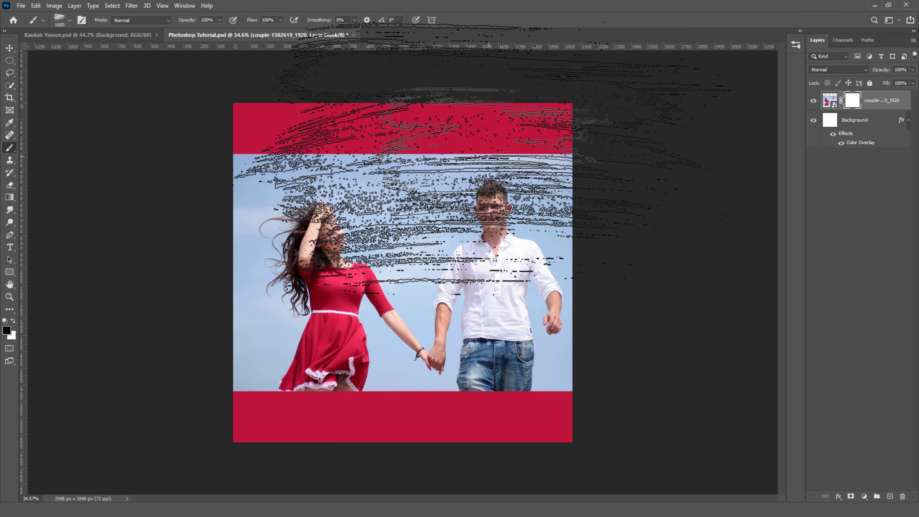
key("bracketleft")
key("bracketleft")
key("bracketleft")
left_click_drag(561, 125, 234, 105)
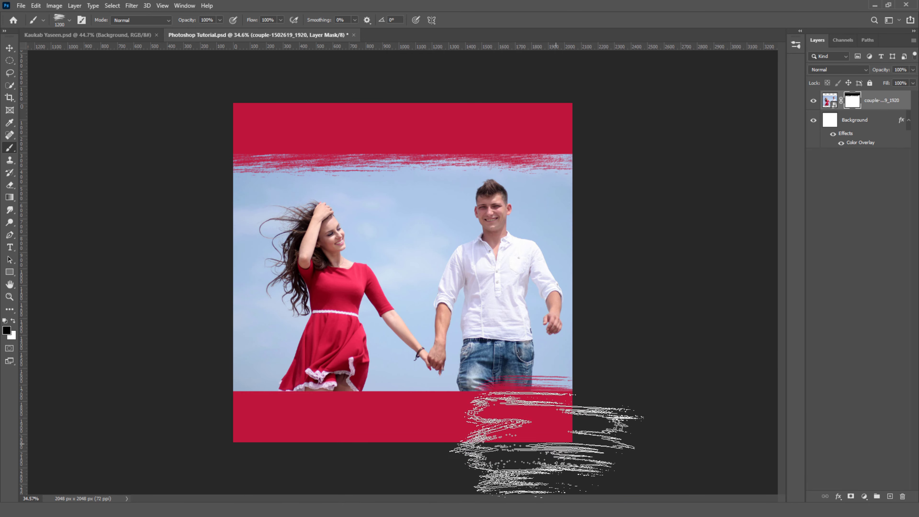
mouse_move(545, 435)
left_mouse_down()
mouse_move(376, 449)
mouse_move(210, 425)
left_mouse_up()
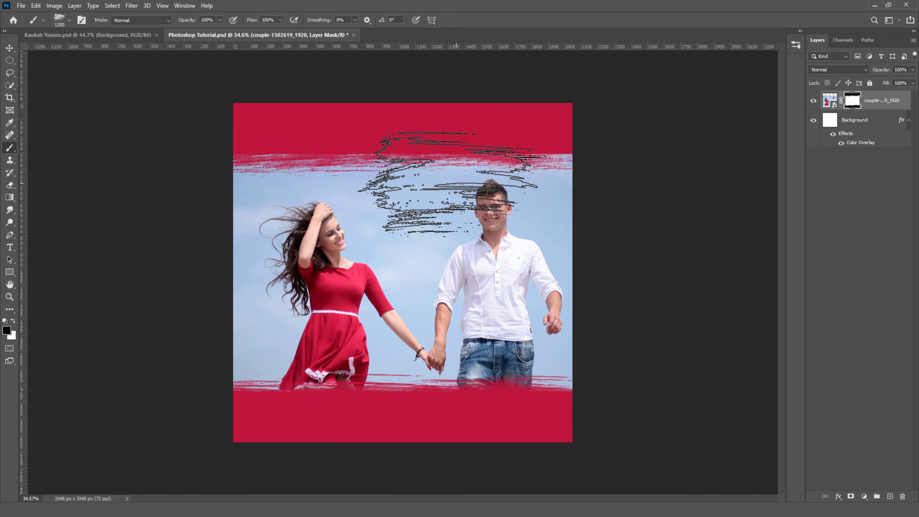
left_click(8, 49)
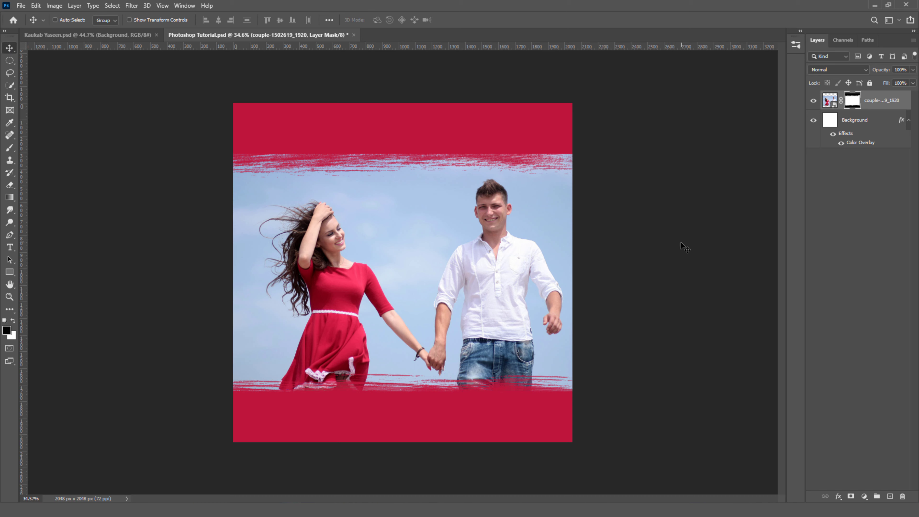
- Create a new 50 x 50 px document with a transparent background
left_click(20, 6)
left_click(27, 15)
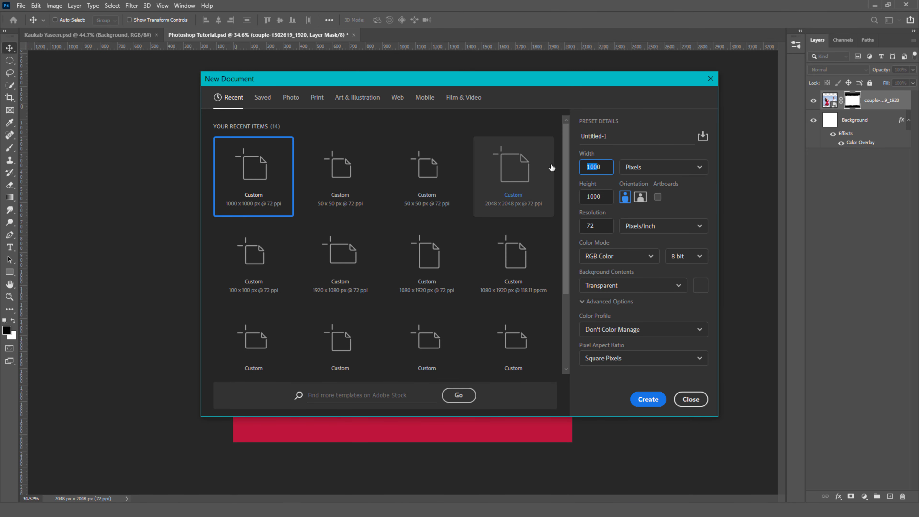
type("50")
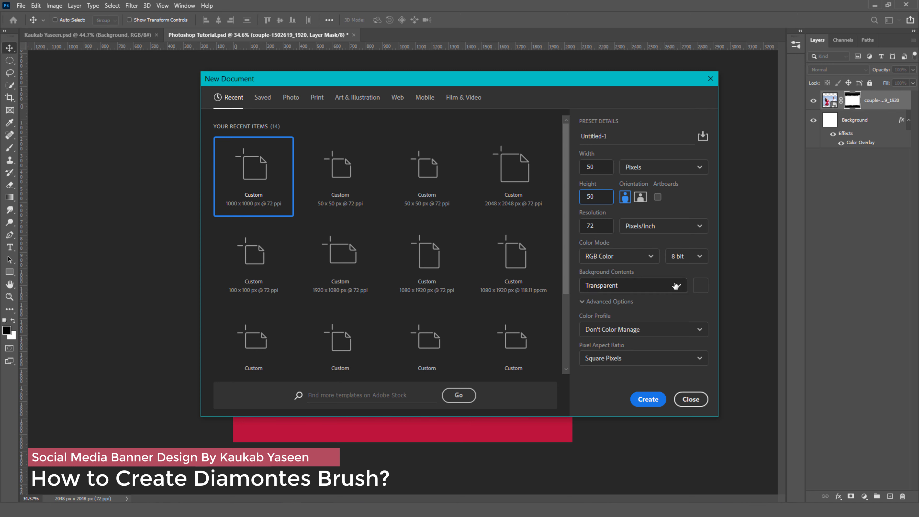
left_click(679, 287)
left_click(620, 354)
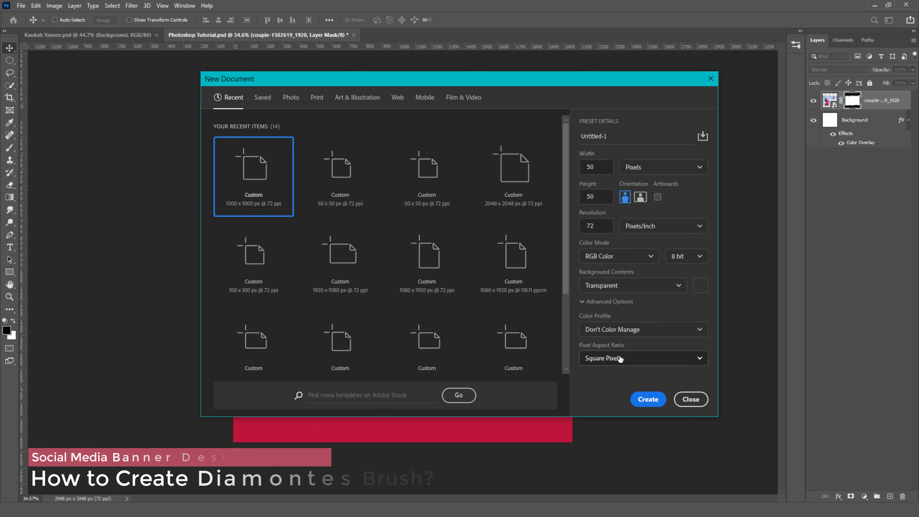
left_click(646, 399)
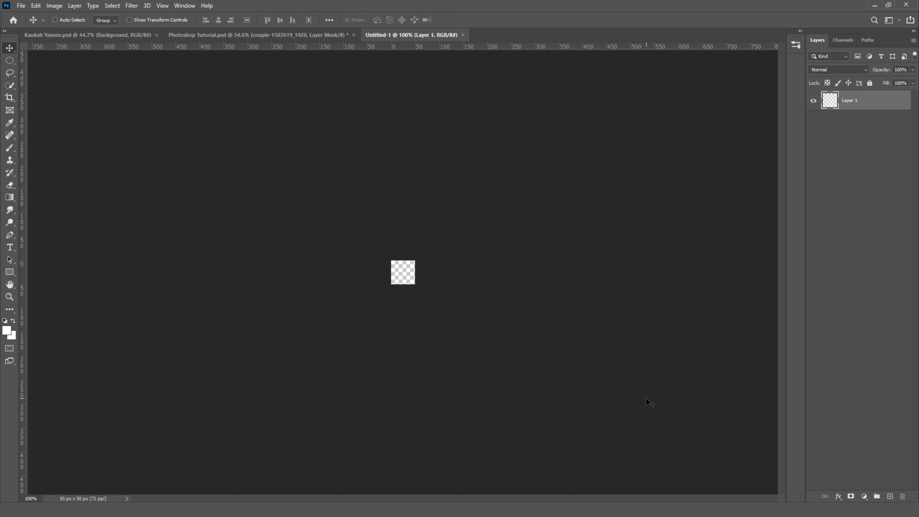
- Zoom in on the tiny canvas and draw a circular marquee in its centre
left_click(9, 299)
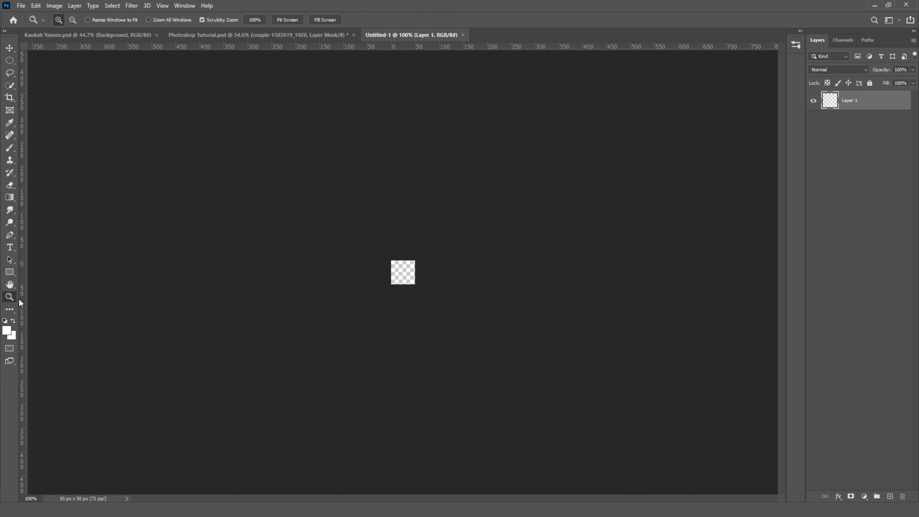
left_click_drag(411, 271, 476, 318)
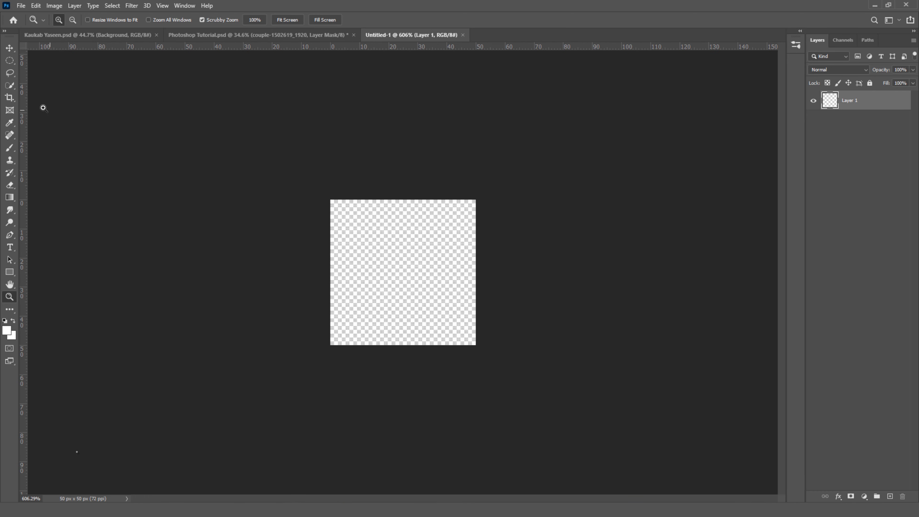
key("m")
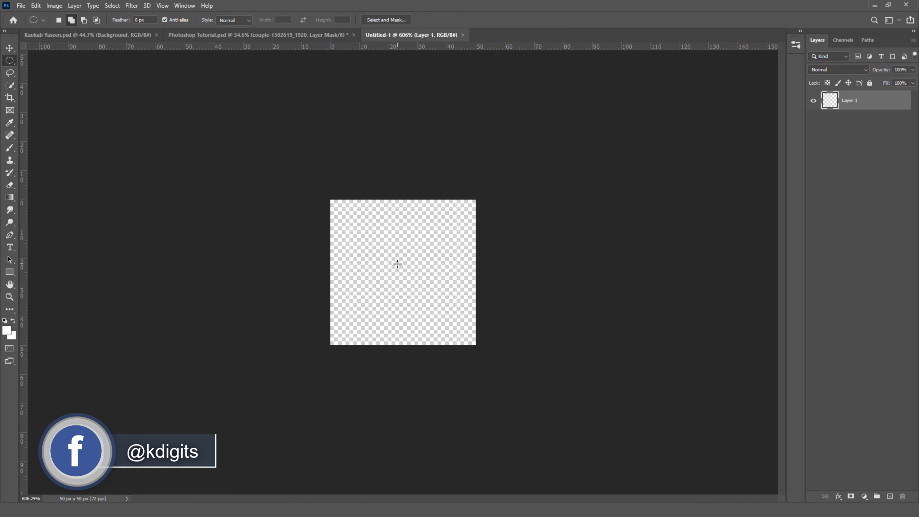
left_click_drag(397, 264, 445, 312)
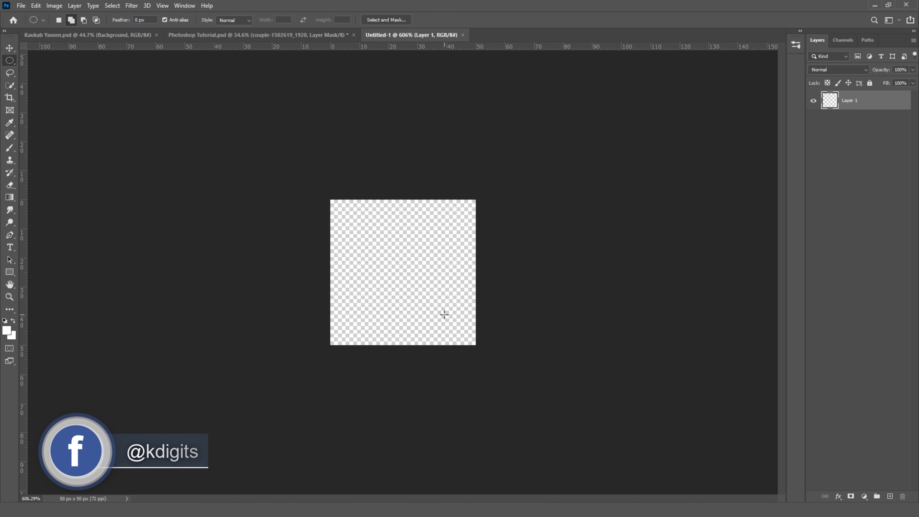
- Fill the circular selection on Layer 1 with black
left_click(10, 48)
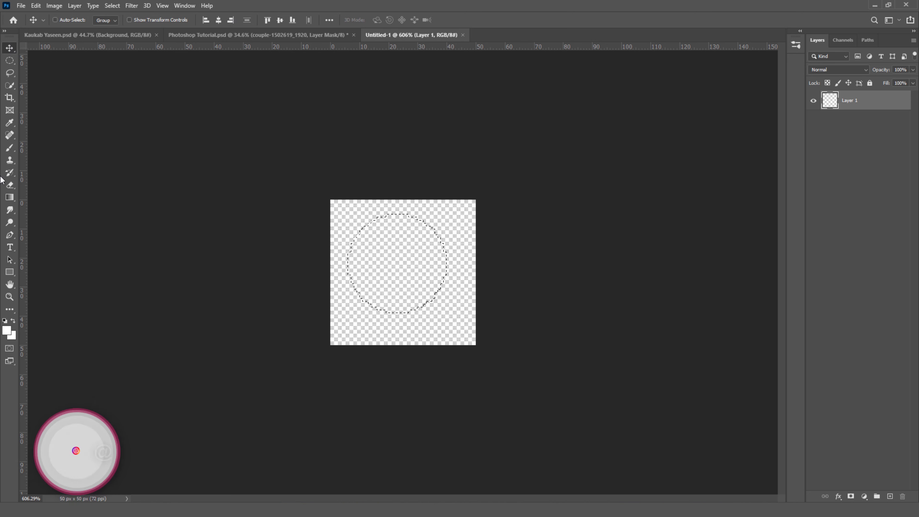
left_click(10, 331)
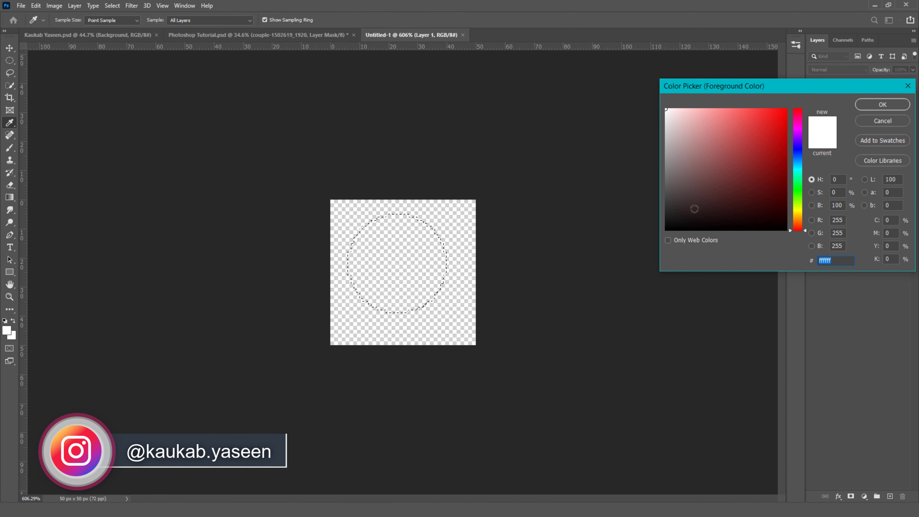
left_click_drag(699, 208, 661, 234)
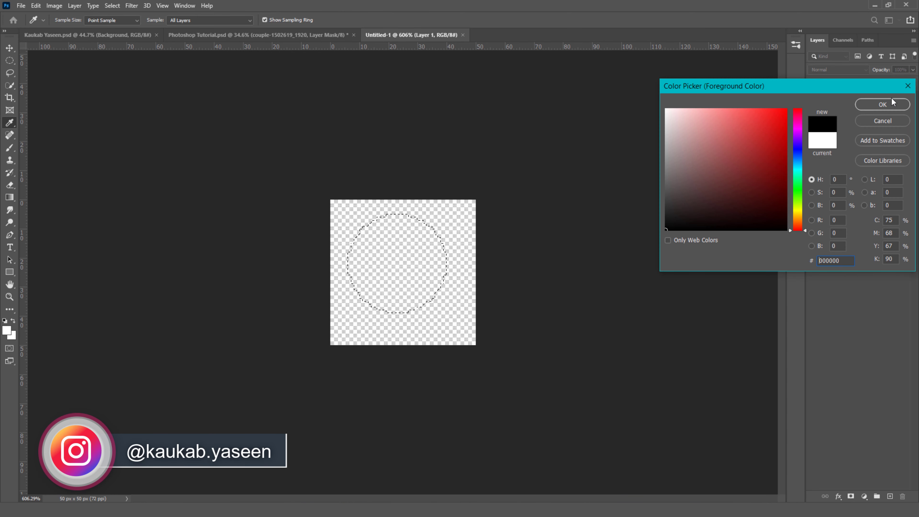
left_click(883, 108)
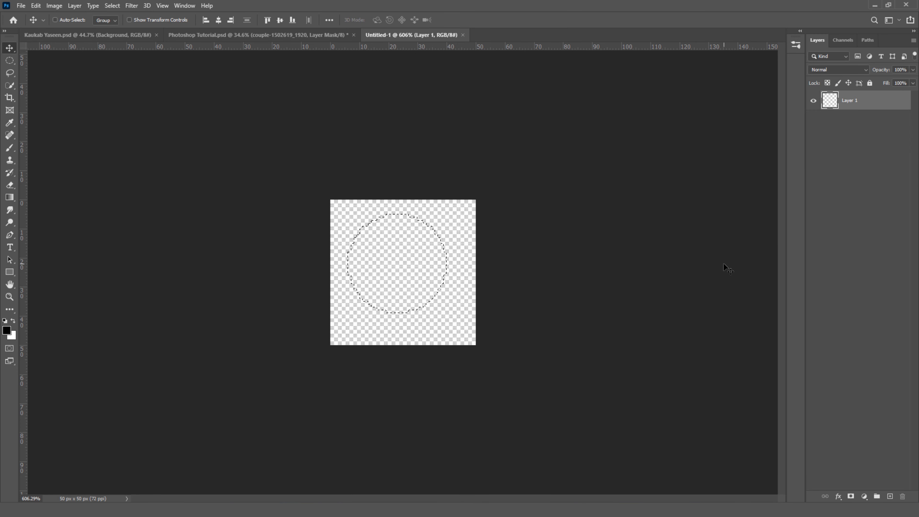
key("alt+BackSpace")
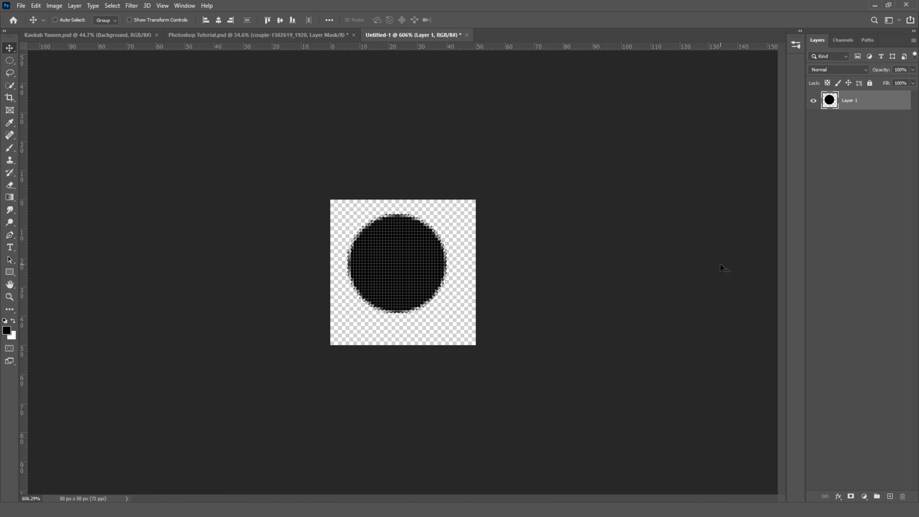
- Deselect and move the black circle slightly right and down
key("ctrl+d")
left_click_drag(403, 279, 427, 289)
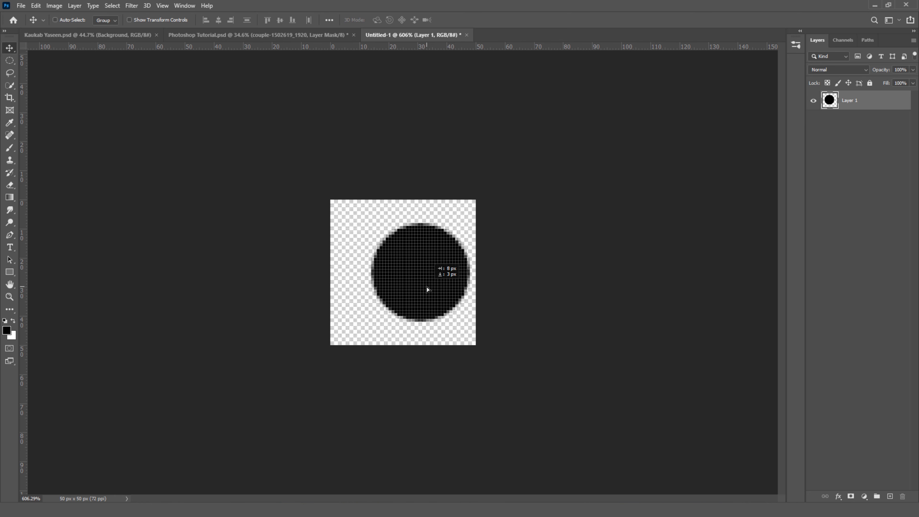
left_click_drag(427, 288, 425, 287)
- Duplicate the circle layer twice into Layer 1 copy and Layer 1 copy 2, selecting both
left_click(74, 5)
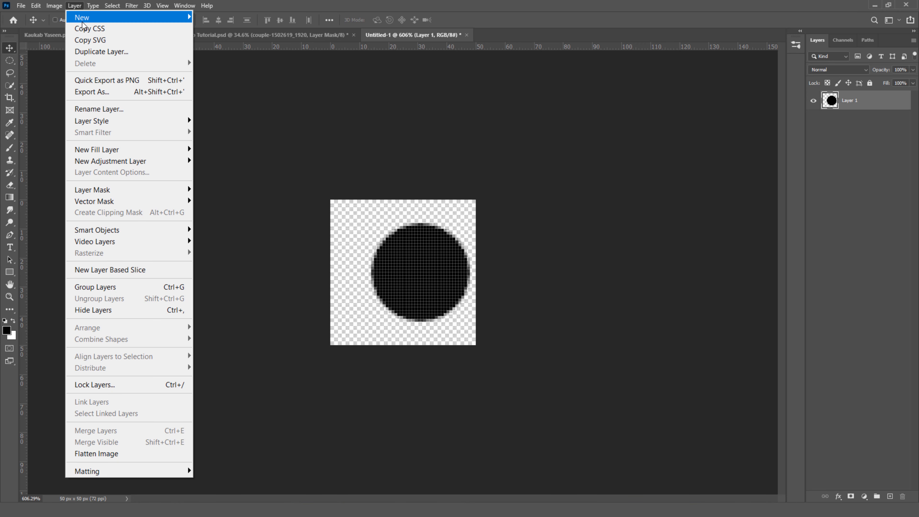
left_click(101, 52)
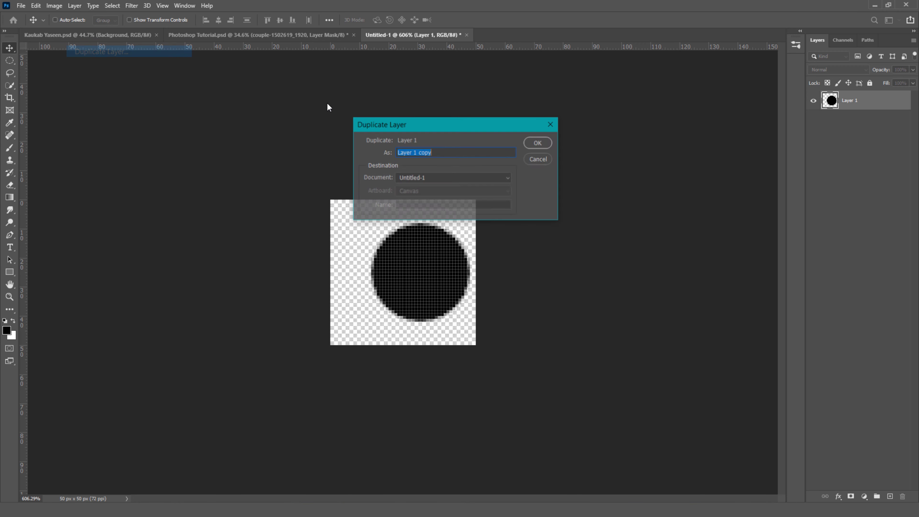
left_click(539, 143)
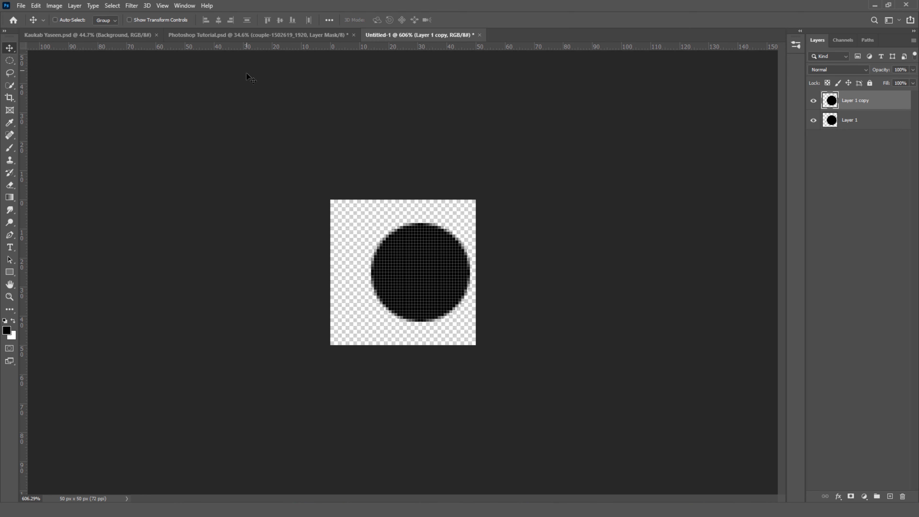
left_click(74, 5)
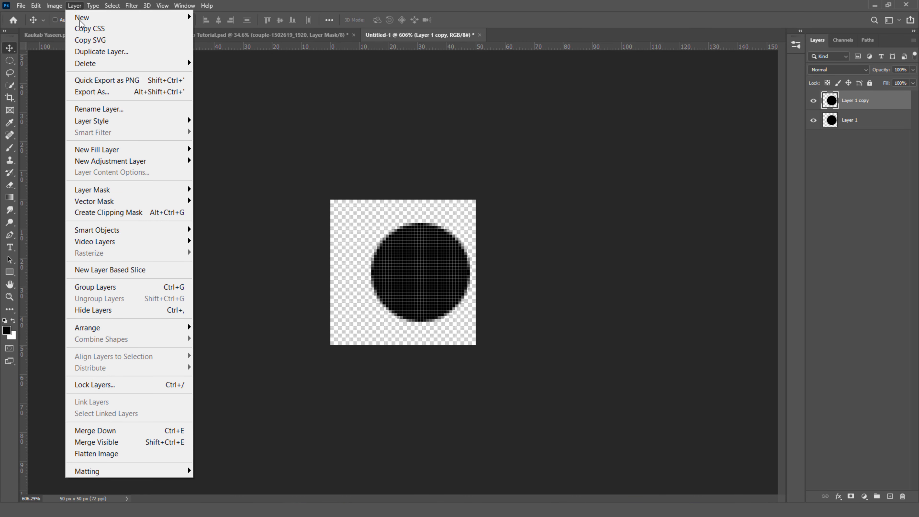
left_click(108, 51)
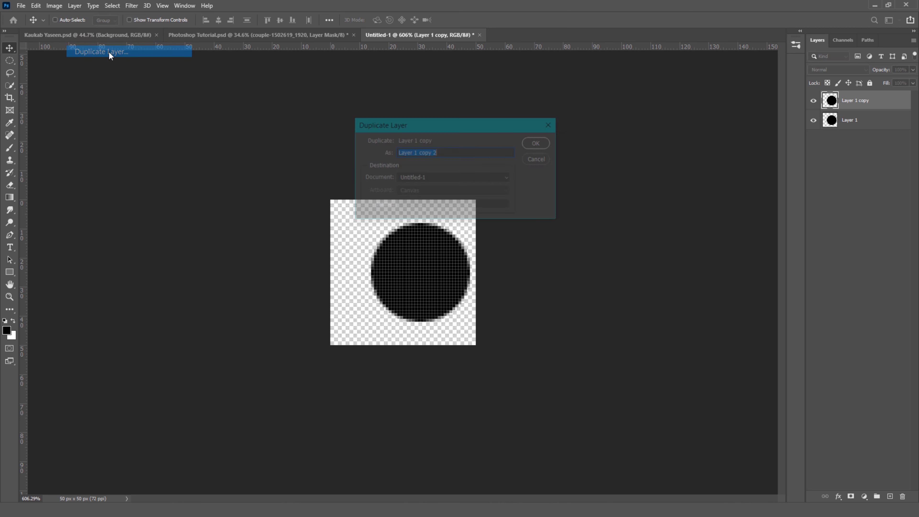
left_click(548, 144)
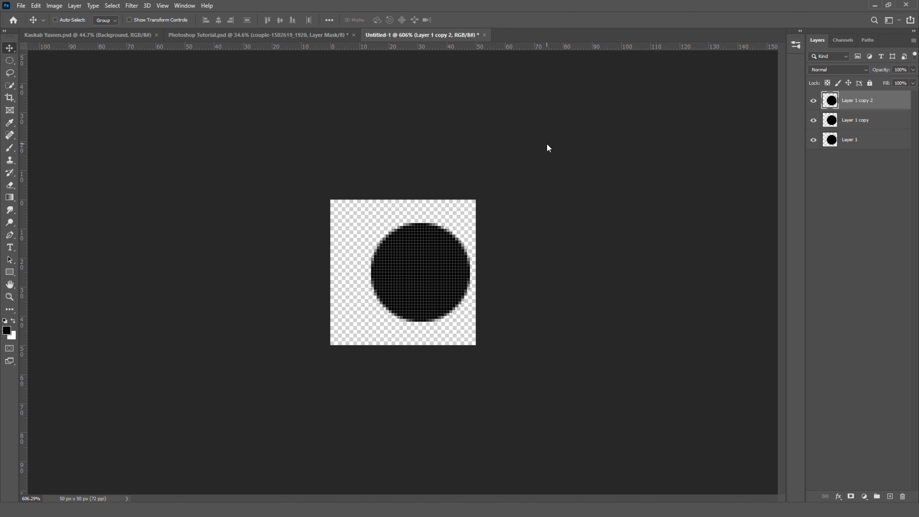
left_click(880, 122, "shift")
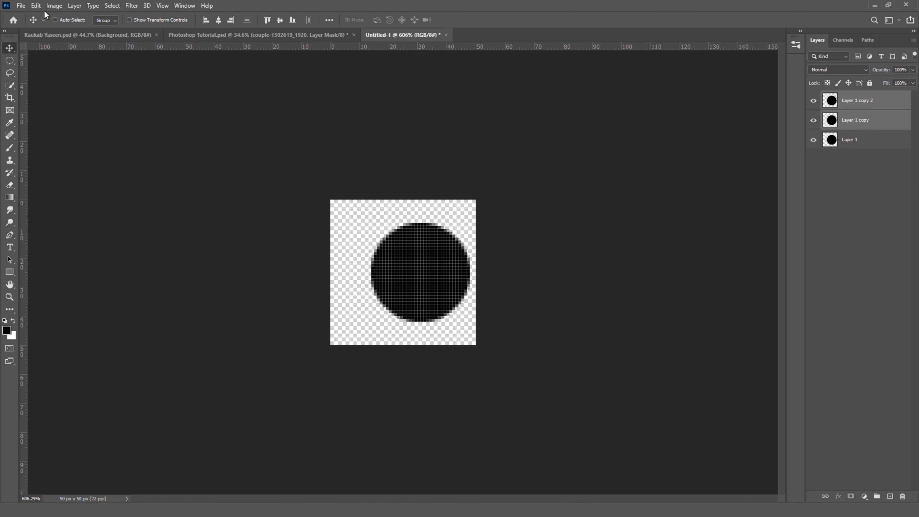
- Free Transform the two copied circles down to about a third of their size
left_click(36, 5)
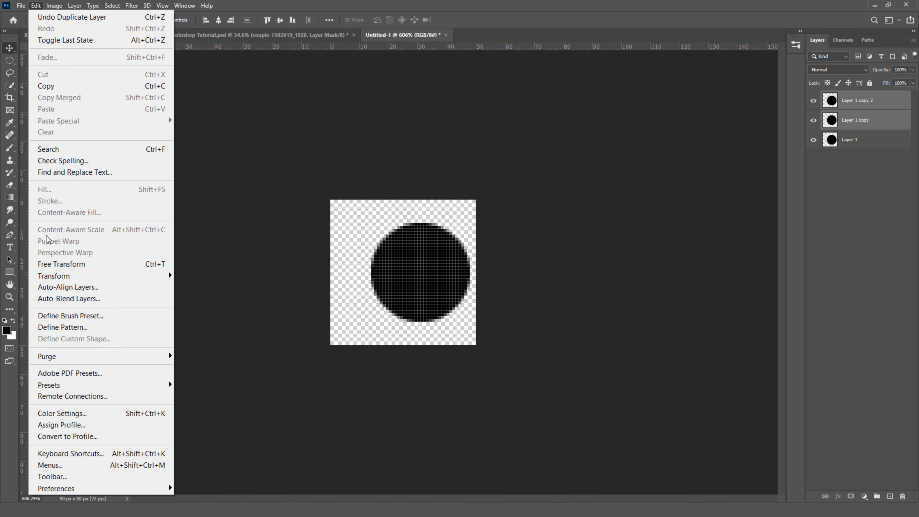
left_click(79, 265)
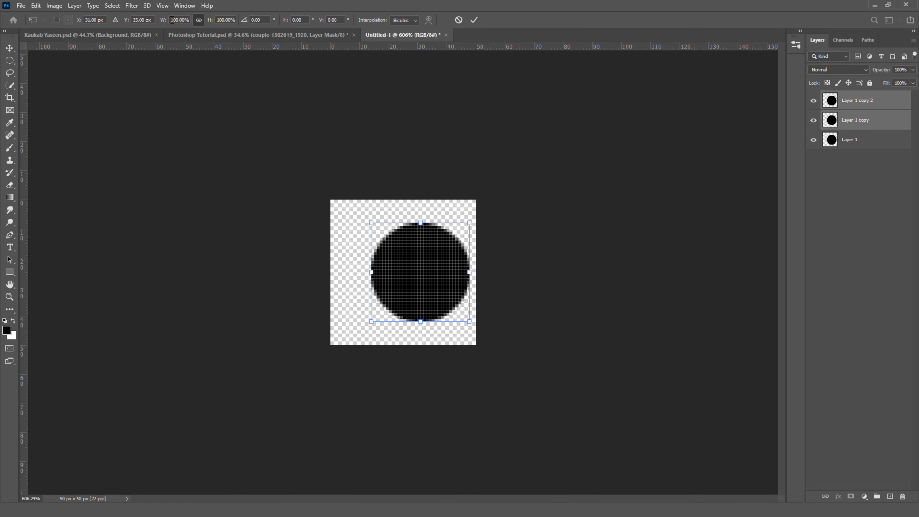
left_click_drag(164, 21, 127, 34)
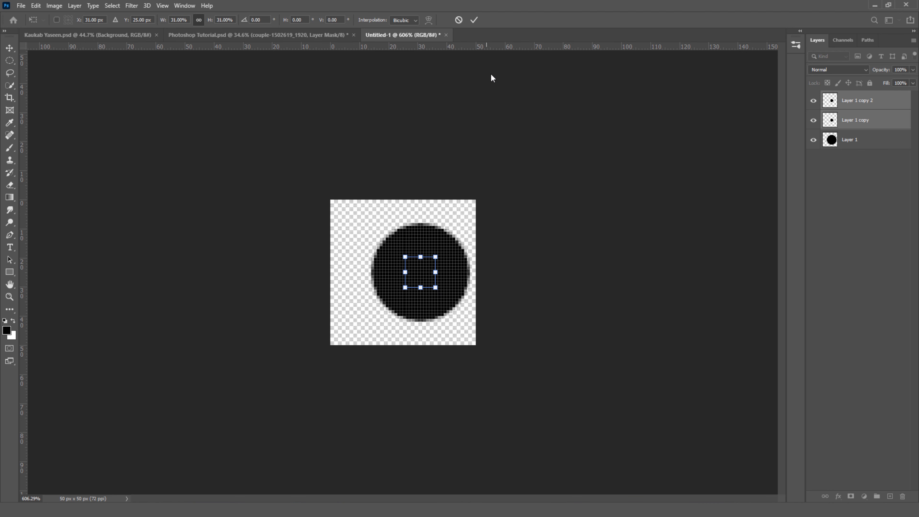
left_click(474, 20)
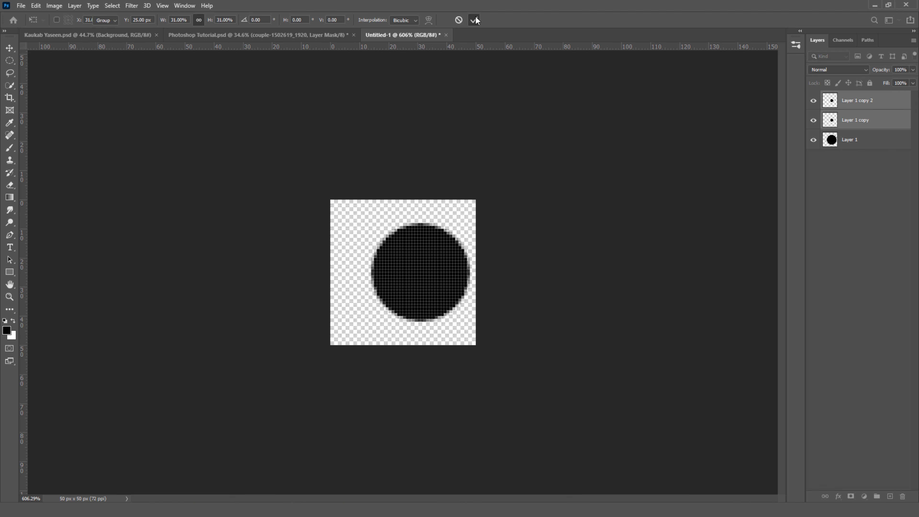
- Move one small dot to the big circle's upper left and the other to its lower left
left_click(875, 103)
left_click_drag(421, 275, 365, 236)
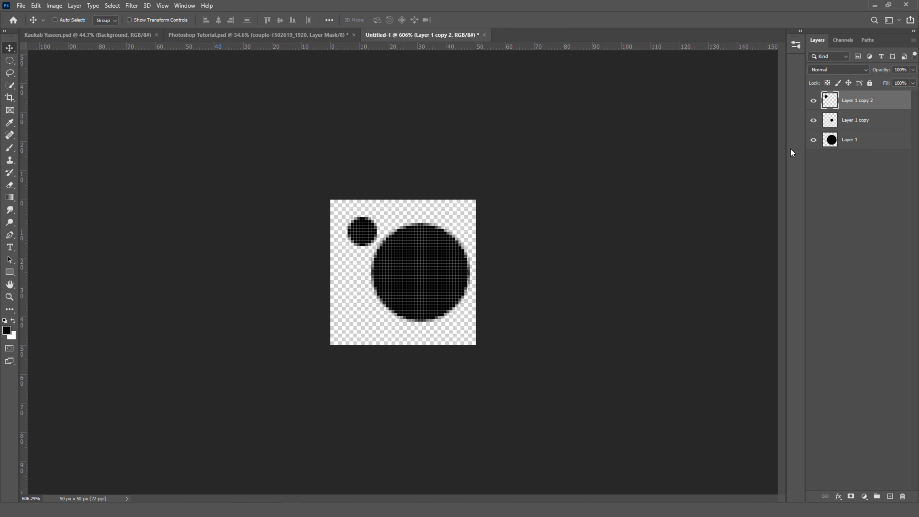
left_click(851, 126)
left_click_drag(420, 278, 358, 323)
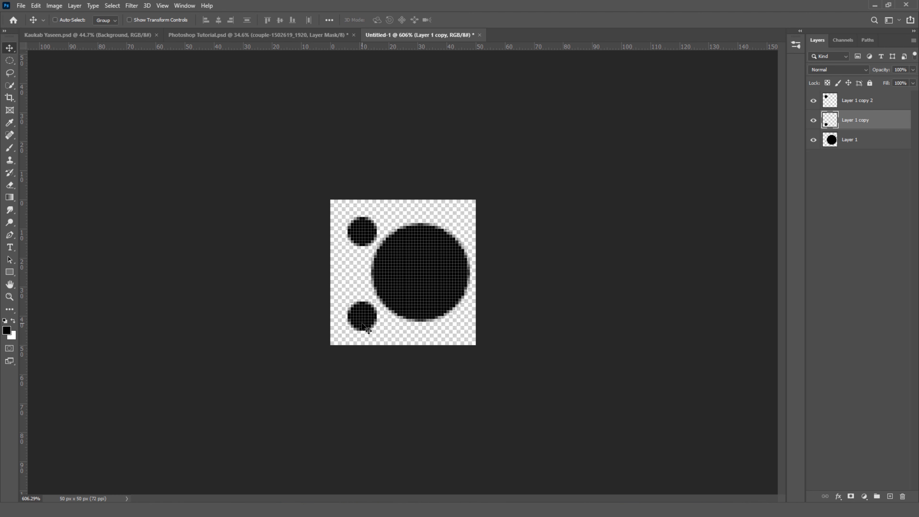
key("Right")
left_click_drag(362, 324, 361, 325)
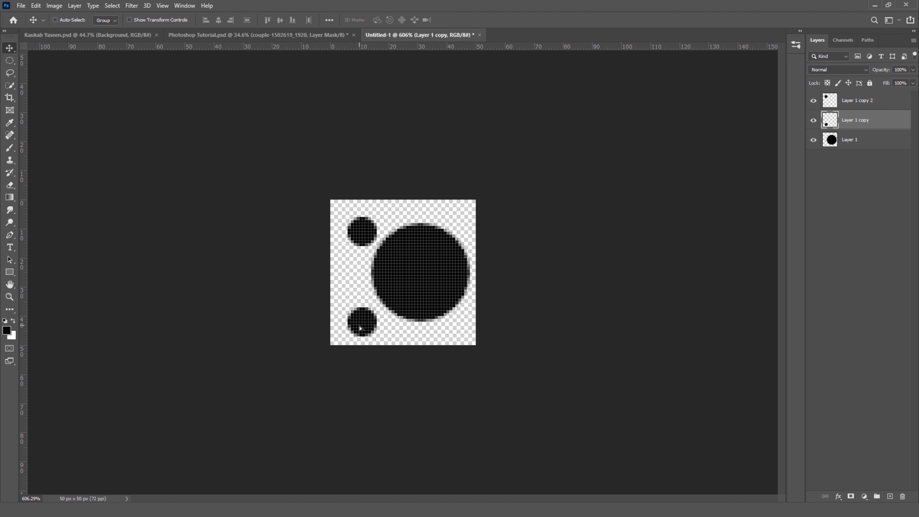
left_click_drag(359, 233, 358, 232)
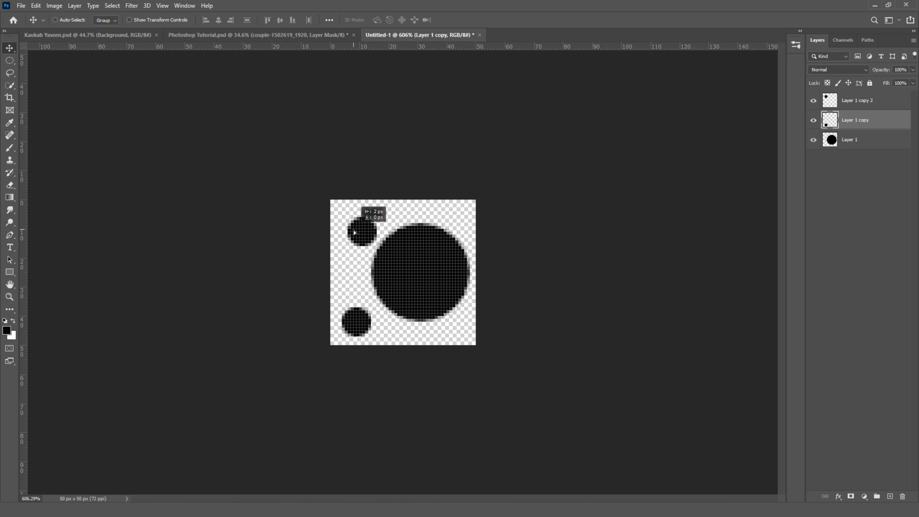
- Fine-tune the top-left dot's position by a pixel or two
left_click(895, 106)
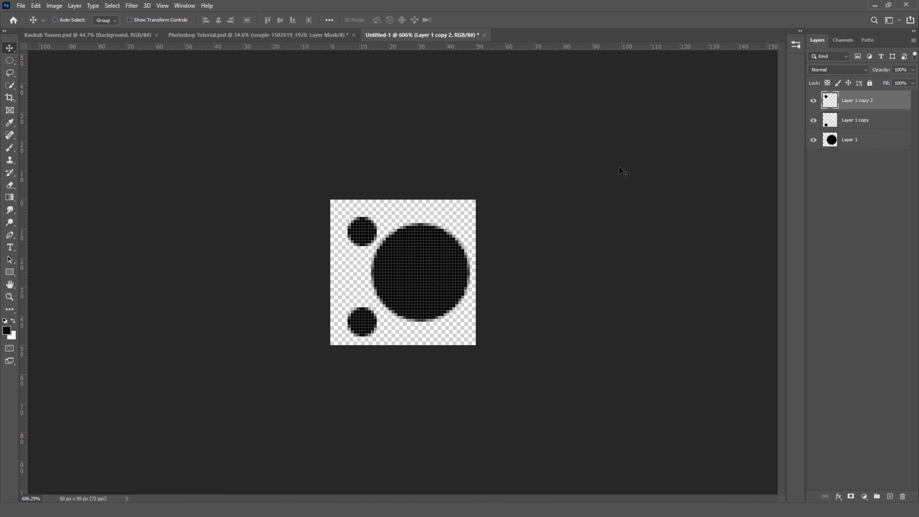
left_click_drag(359, 231, 357, 230)
left_click(879, 118, "shift")
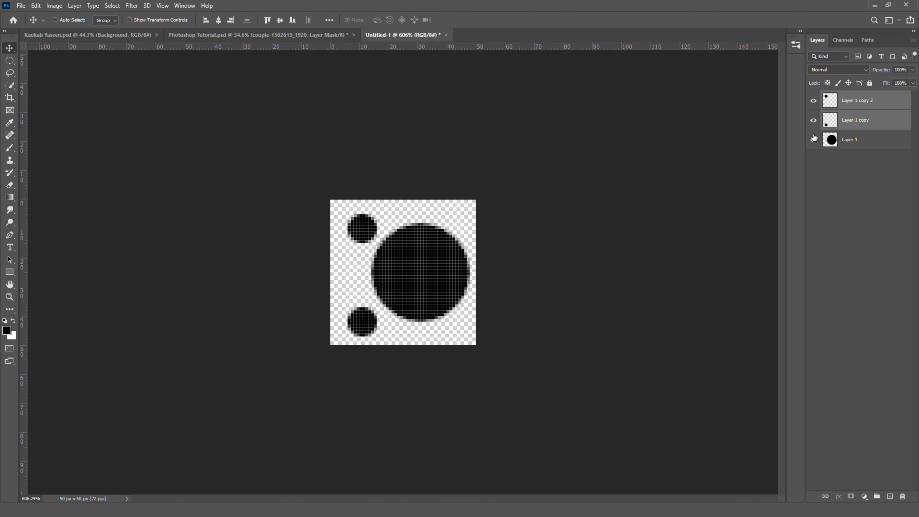
left_click(844, 128)
left_click(835, 102)
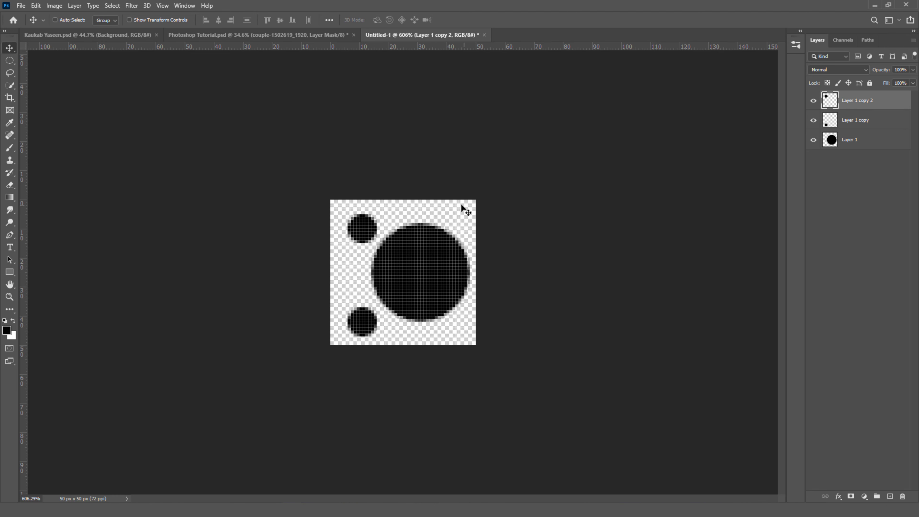
key("Left")
key("Left")
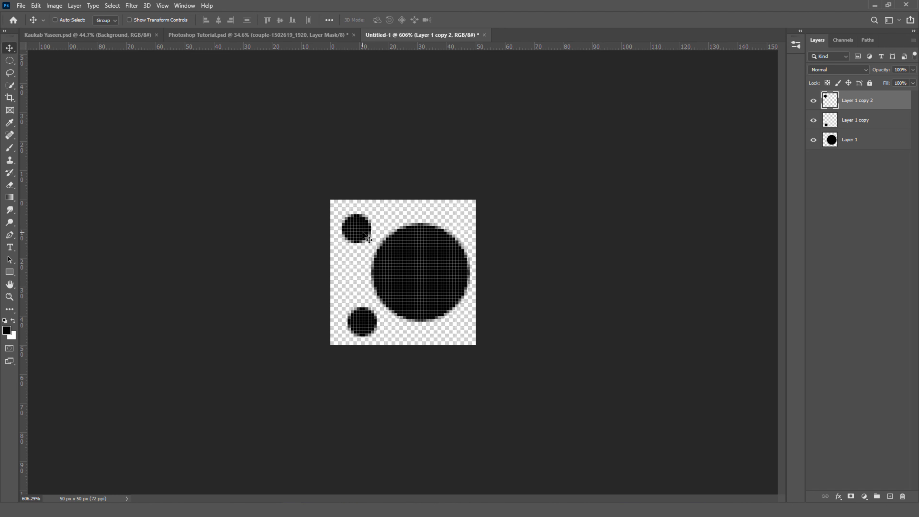
key("Right")
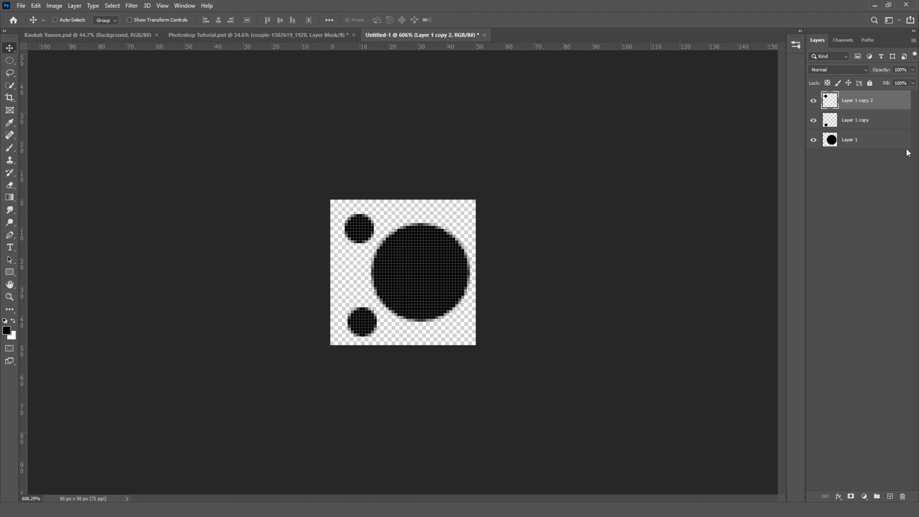
- Nudge the lower-left dot a couple of pixels into its final place
left_click(854, 123)
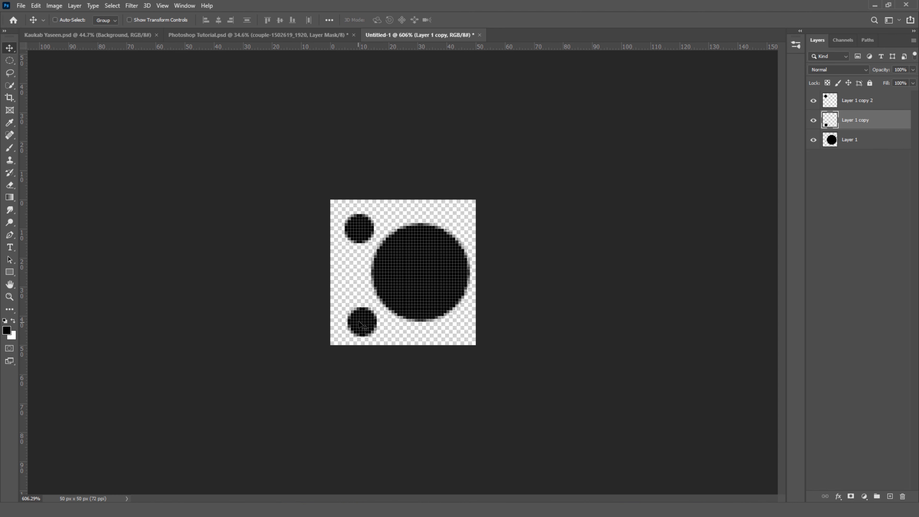
left_click_drag(368, 329, 363, 329)
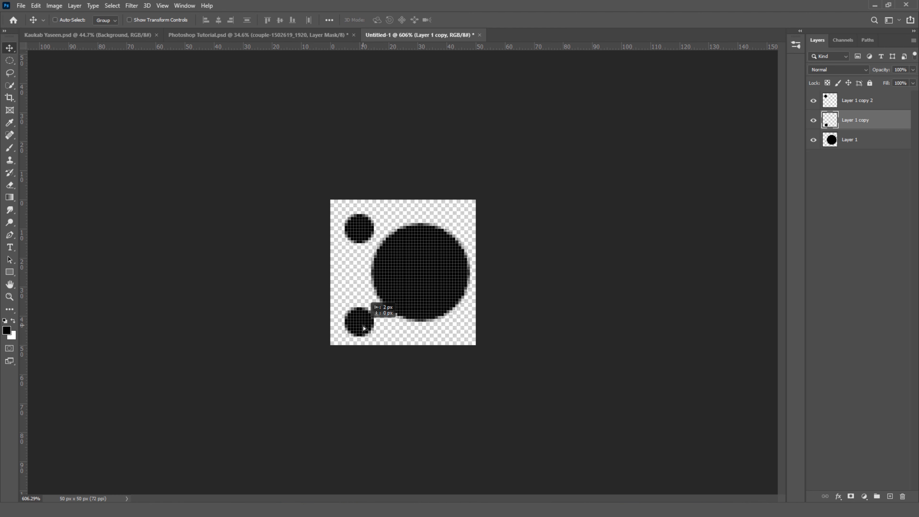
left_click_drag(364, 329, 364, 328)
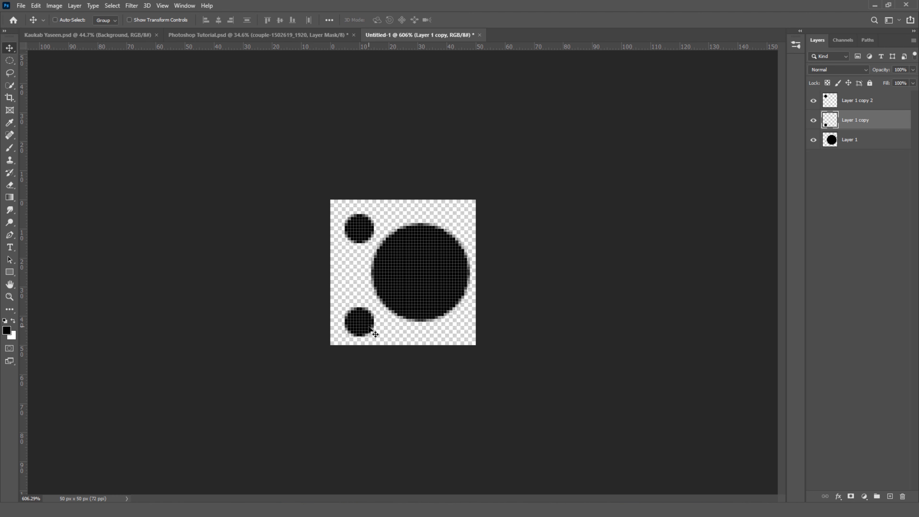
key("Up")
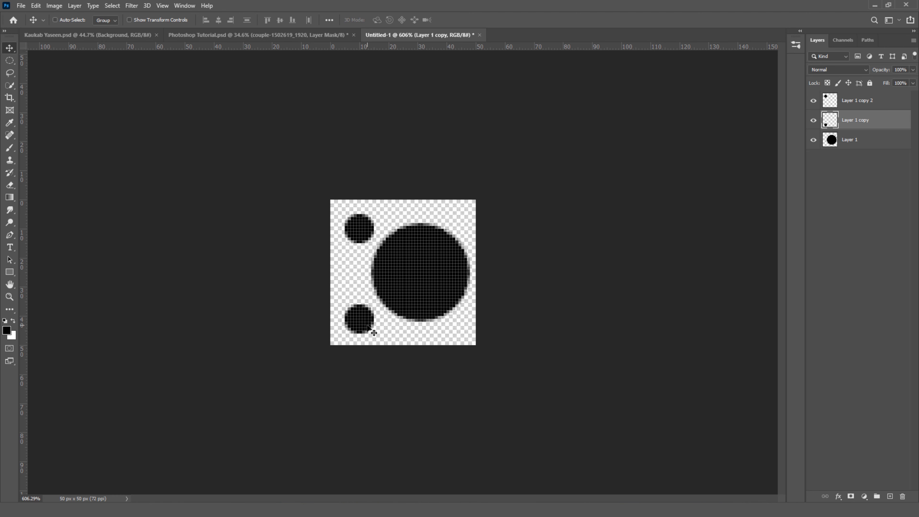
key("Right")
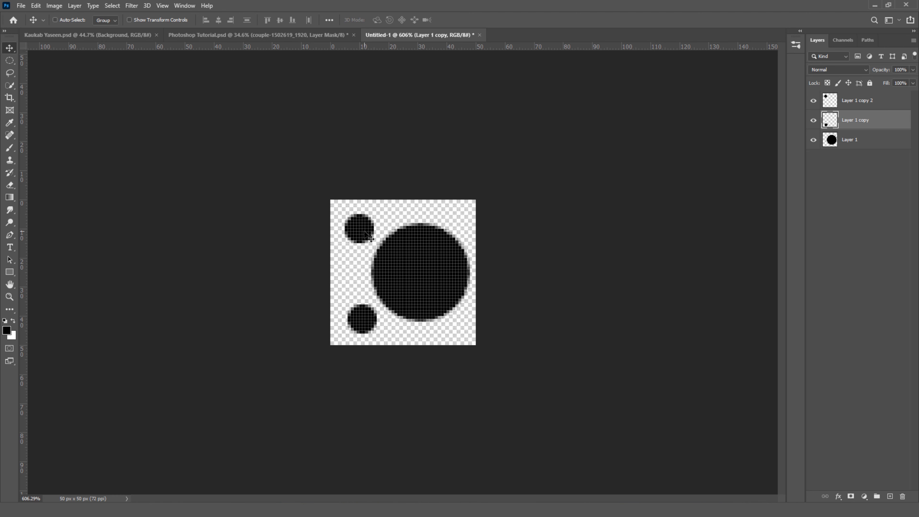
key("Down")
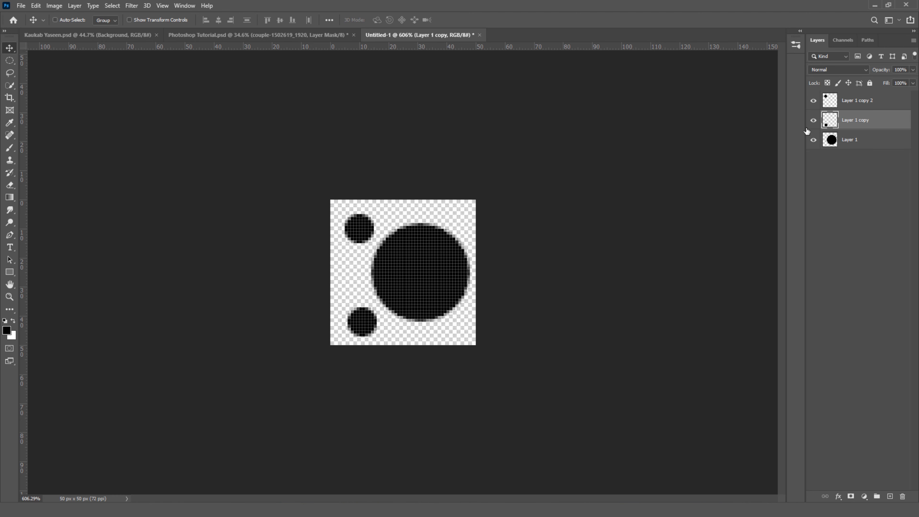
left_click(882, 101)
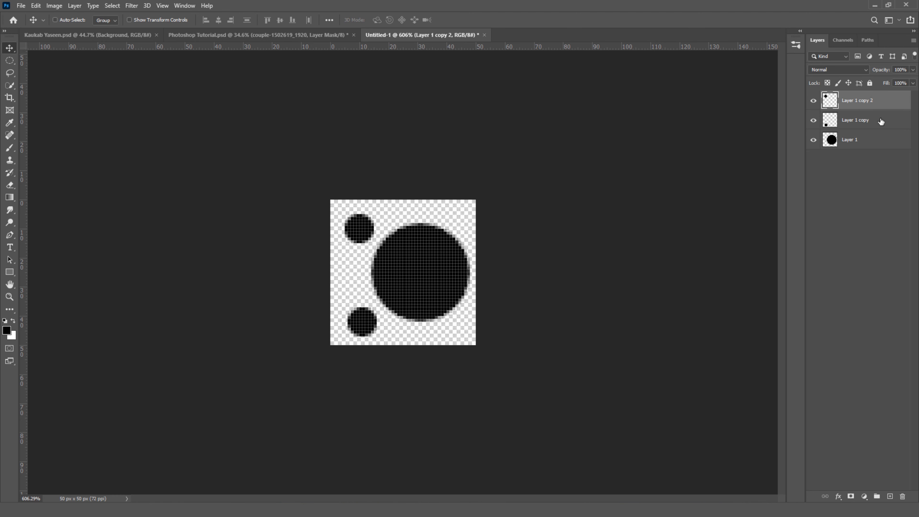
- Merge the big circle and both small dot layers into one layer, Layer 1 copy 2
left_click(867, 146, "shift")
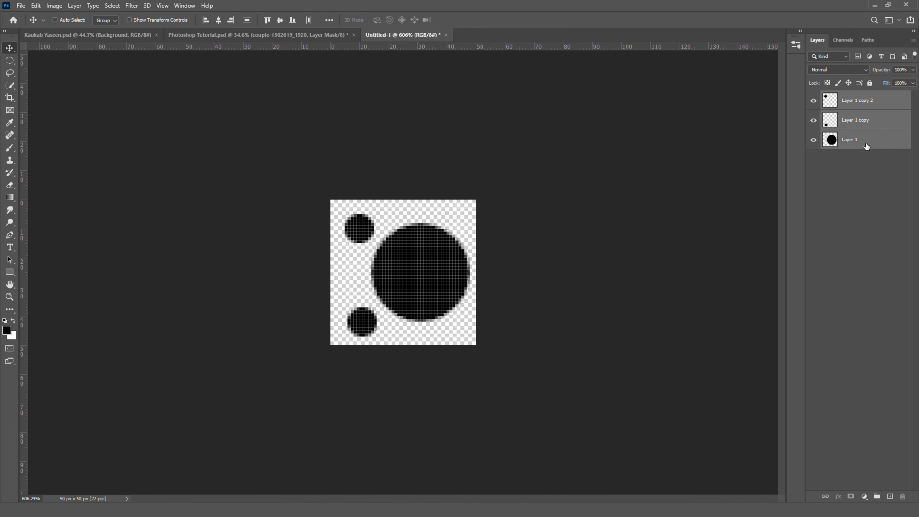
left_click(74, 6)
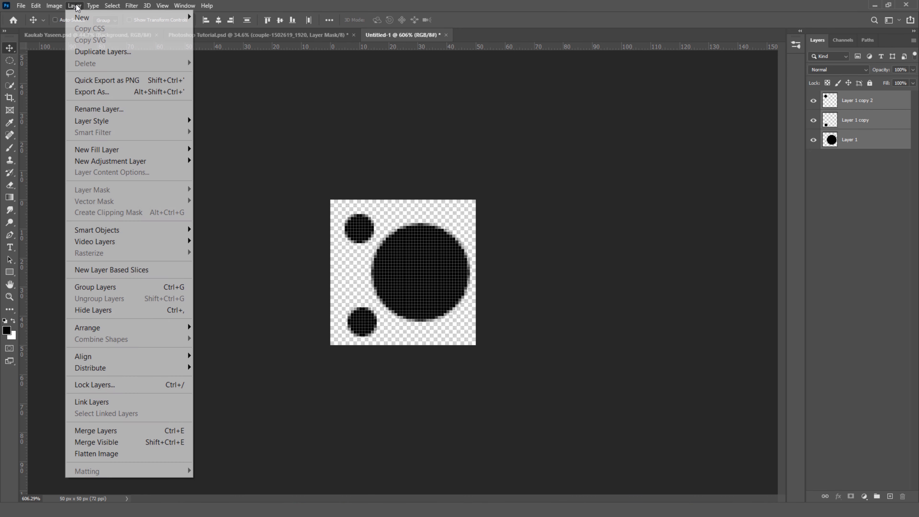
left_click(141, 431)
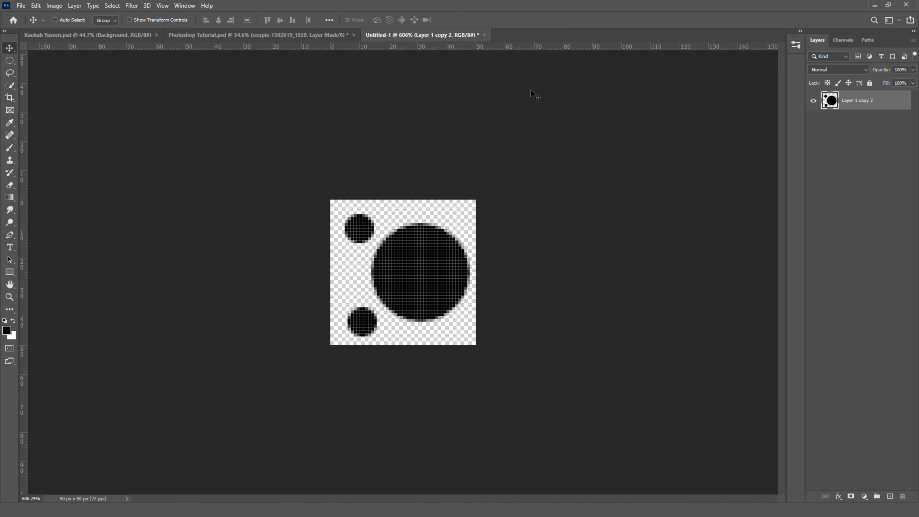
- Define the merged three-dot artwork as a new brush preset named 'Diamontes'
left_click(36, 5)
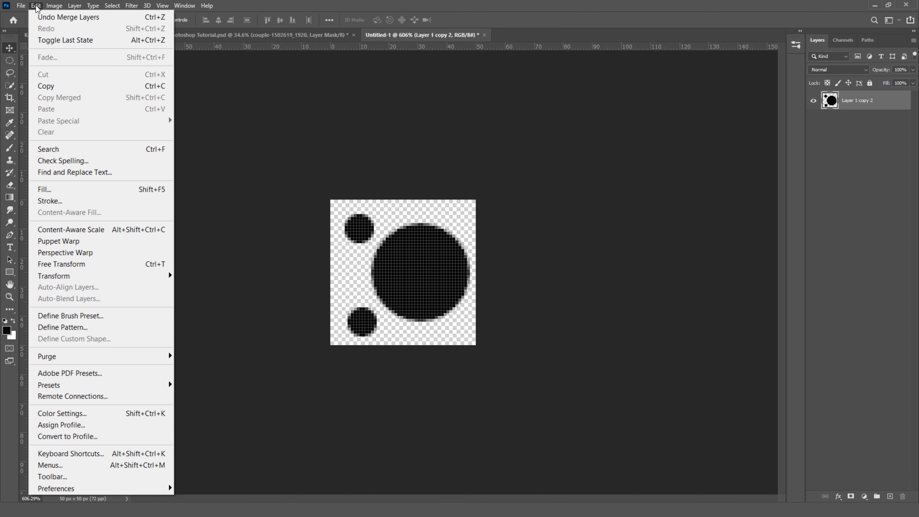
left_click(150, 316)
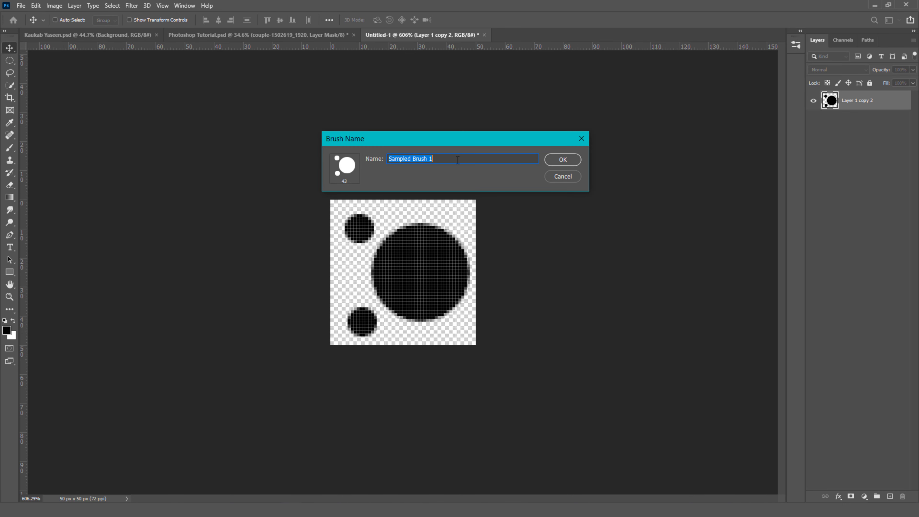
type("Diamontes")
left_click(564, 159)
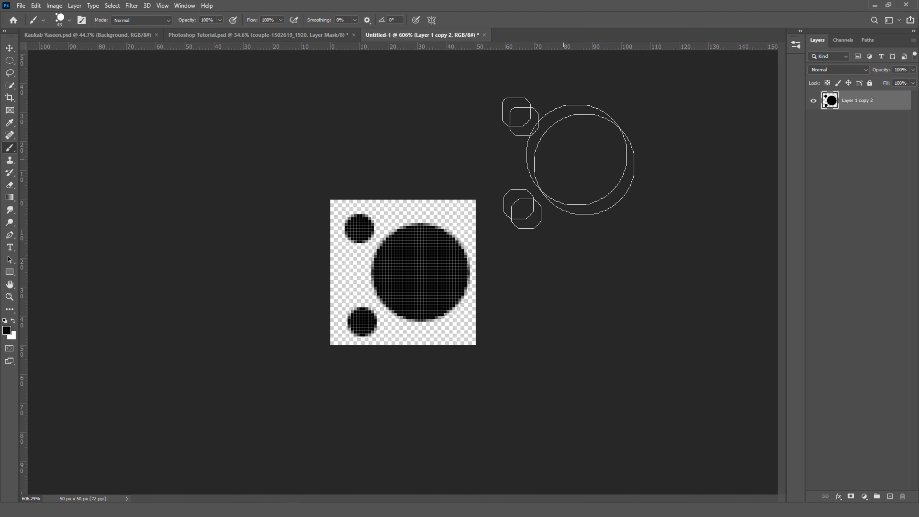
- Close the 50 × 50 px Untitled-1 document without saving and confirm Diamontes is listed among brush presets
left_click(485, 34)
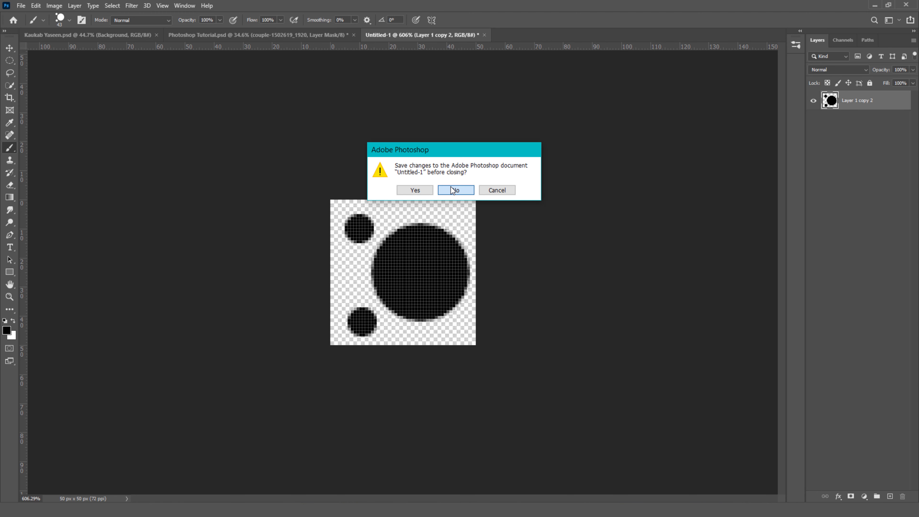
left_click(454, 190)
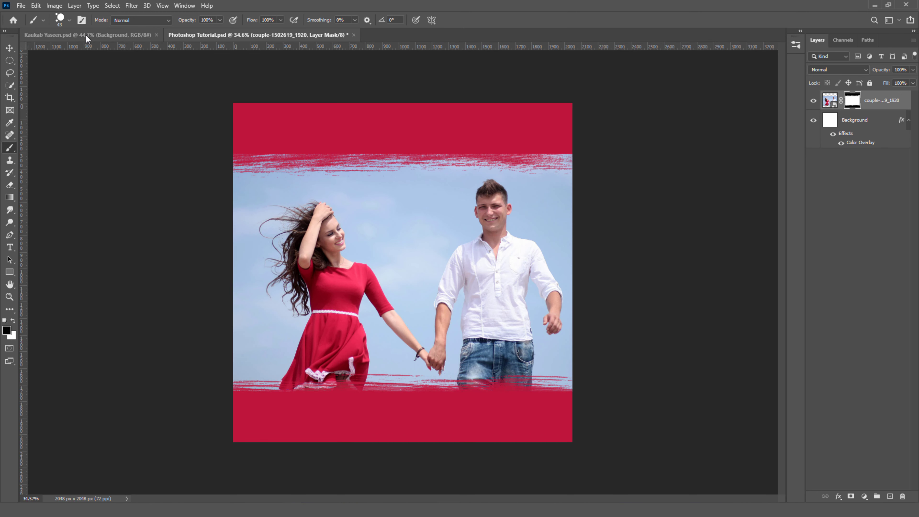
left_click(71, 20)
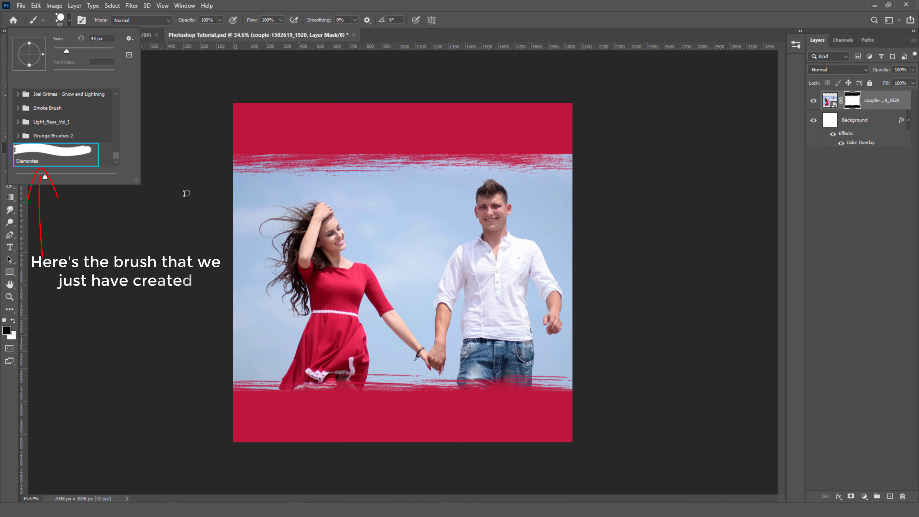
key("Escape")
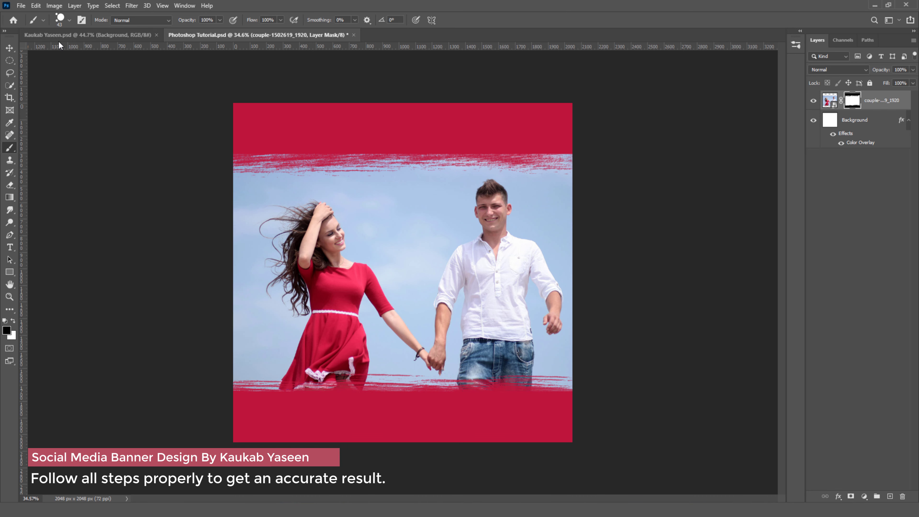
- Add a new empty layer named Heart above the couple photo
left_click(80, 7)
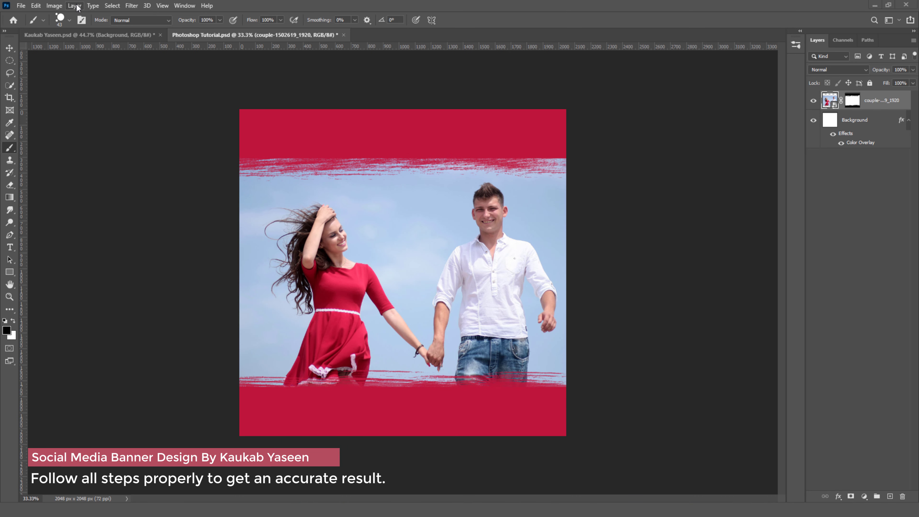
left_click(76, 6)
mouse_move(82, 17)
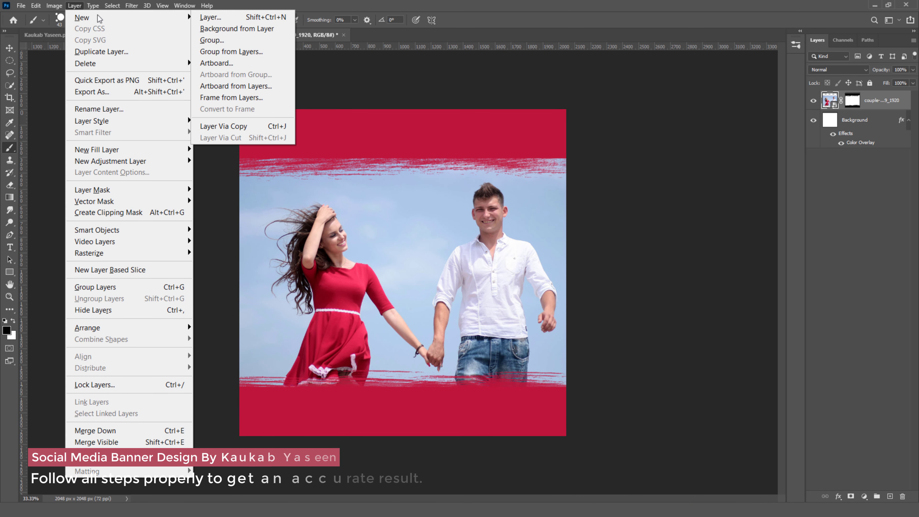
left_click(217, 20)
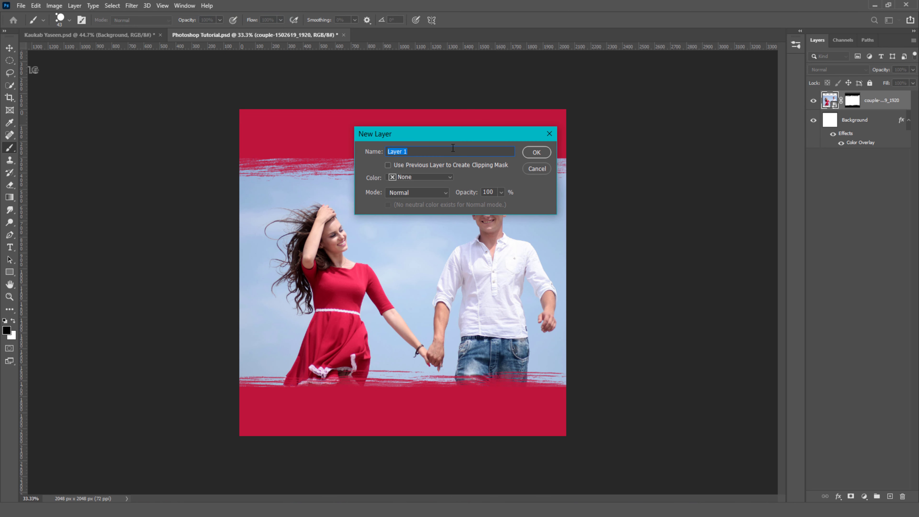
type("Heart")
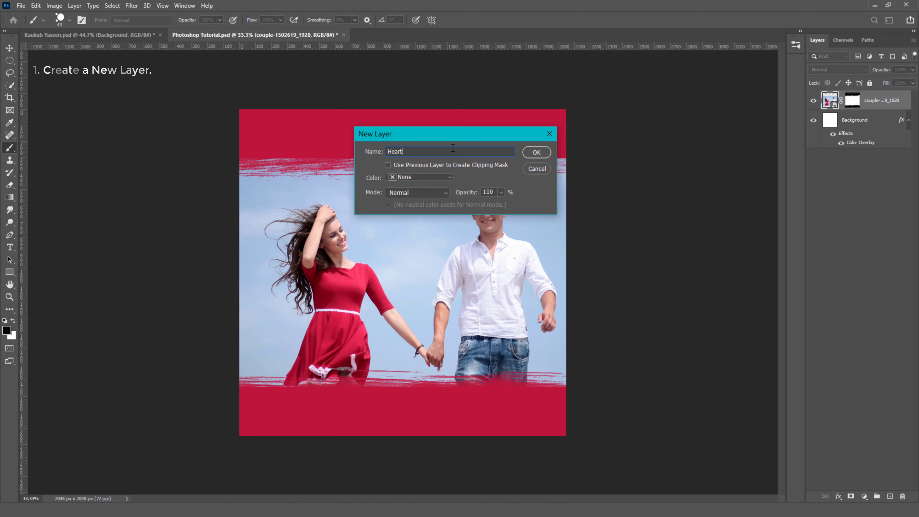
left_click(534, 153)
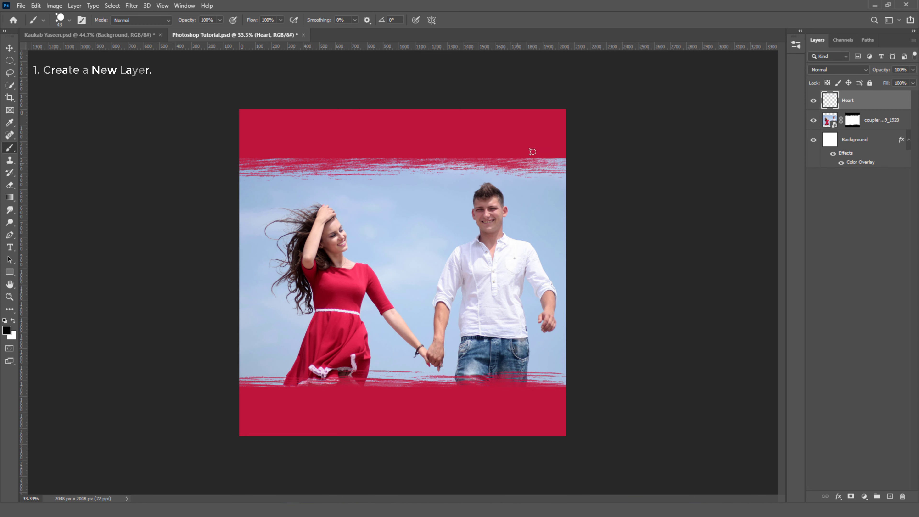
- Set the foreground colour to white and select the Diamontes brush, testing then undoing a stroke
left_click(7, 332)
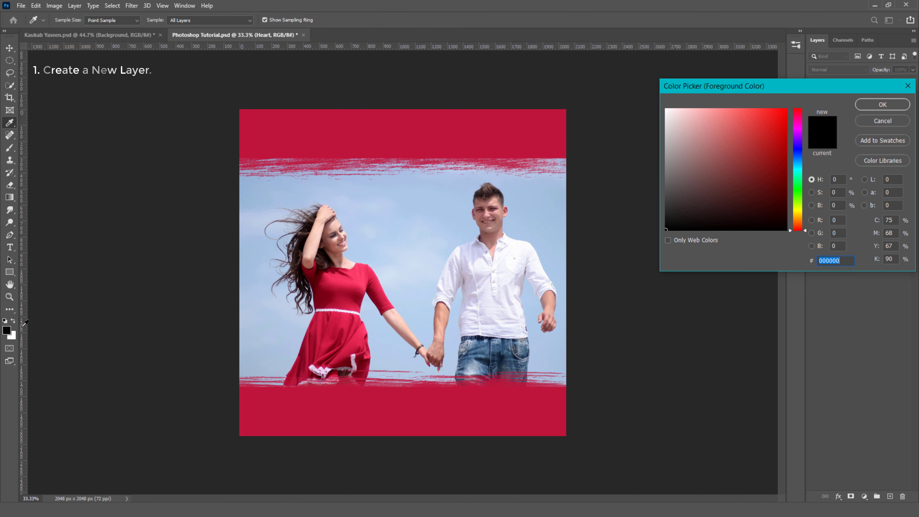
left_click_drag(688, 138, 638, 95)
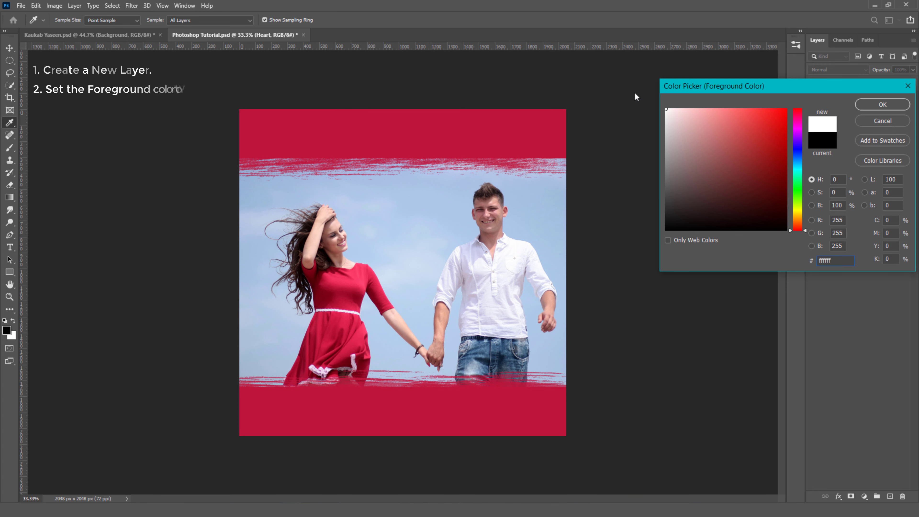
left_click(872, 102)
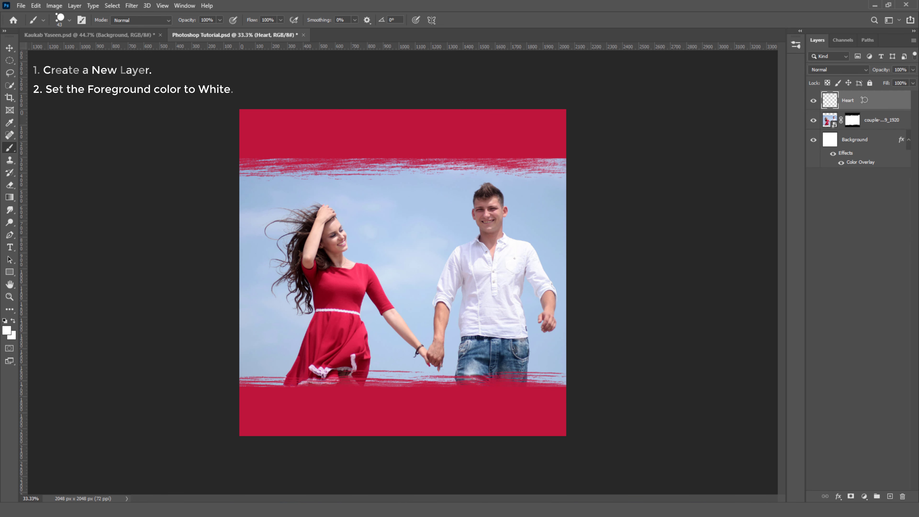
left_click(69, 20)
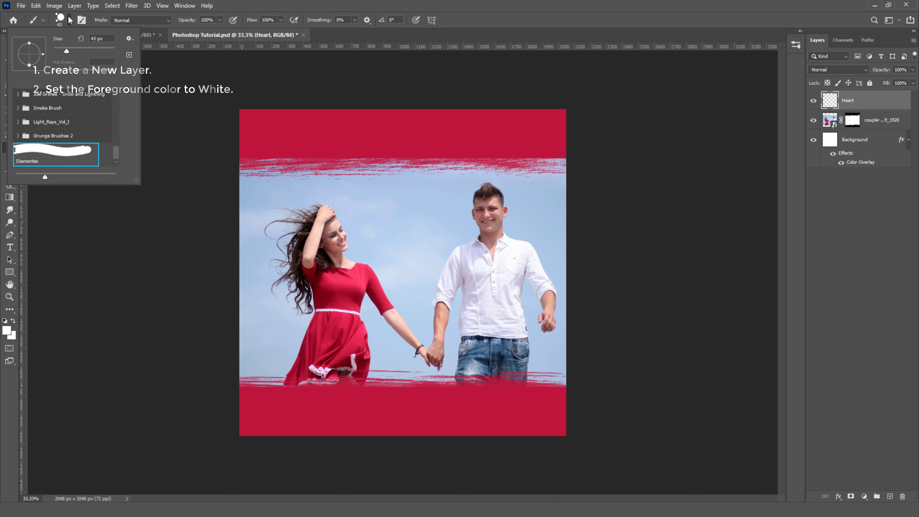
left_click(69, 19)
left_click_drag(330, 133, 445, 133)
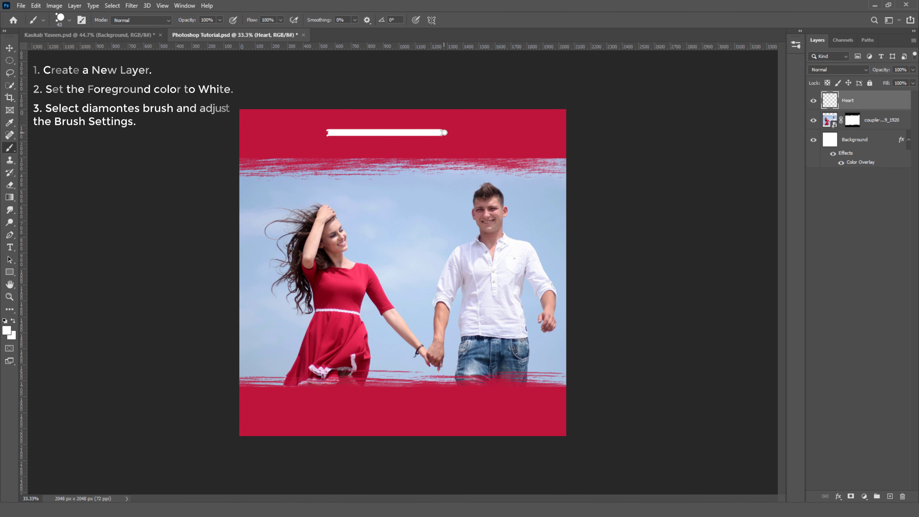
key("ctrl+z")
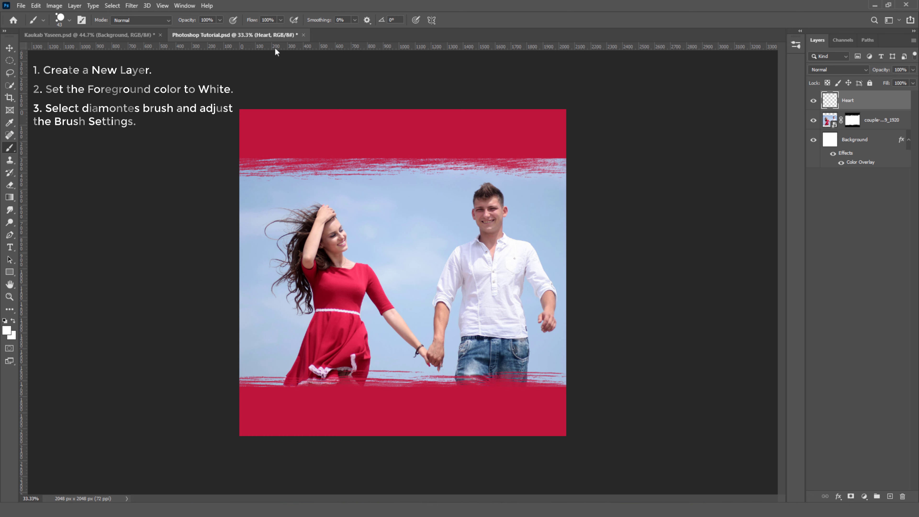
- Set the Diamontes brush to 25 px with about 105% spacing so dabs become separate dots
left_click(185, 5)
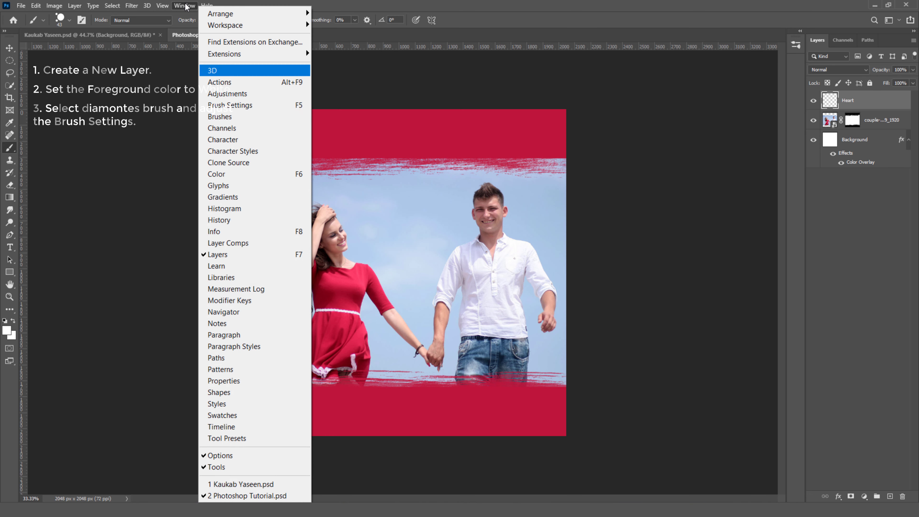
left_click(276, 106)
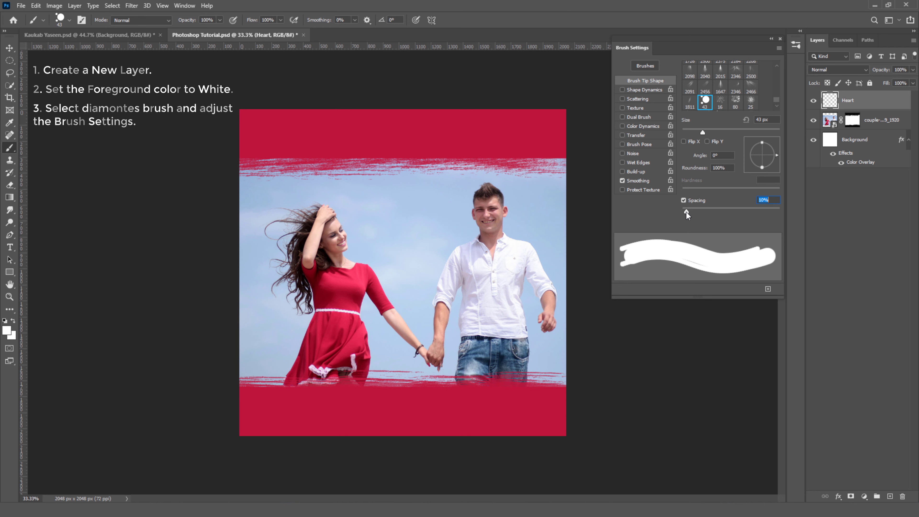
left_click_drag(687, 212, 733, 214)
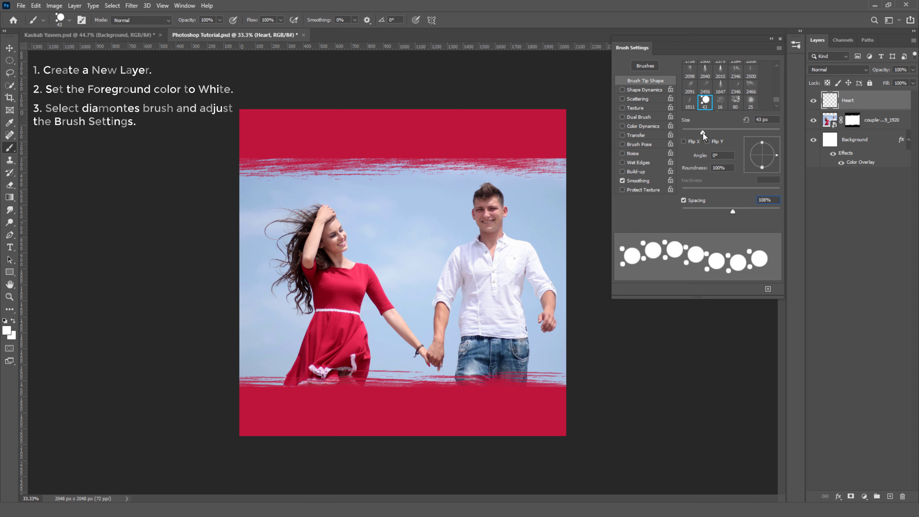
left_click_drag(703, 132, 695, 134)
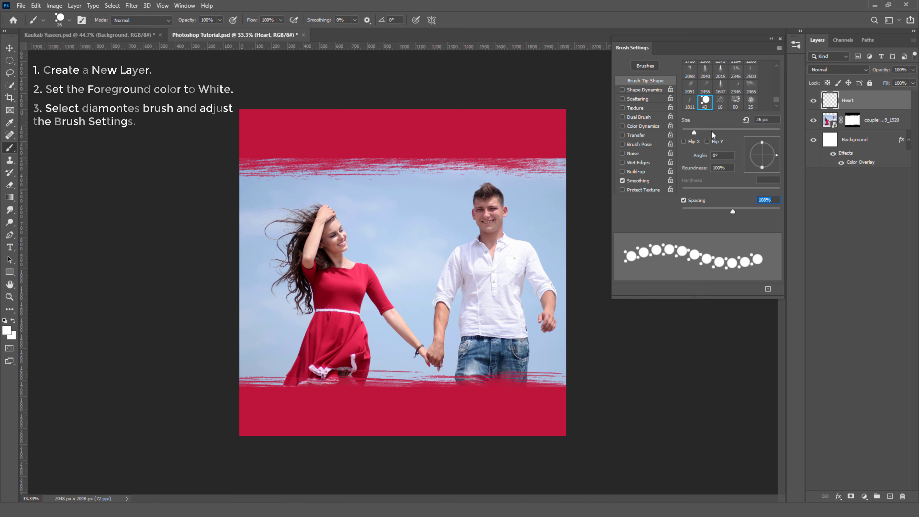
left_click(733, 121)
type("2")
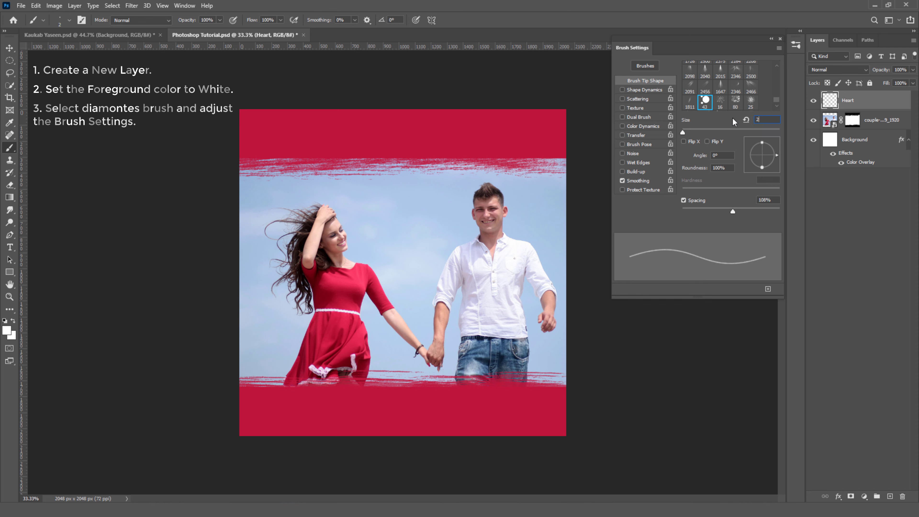
type("5")
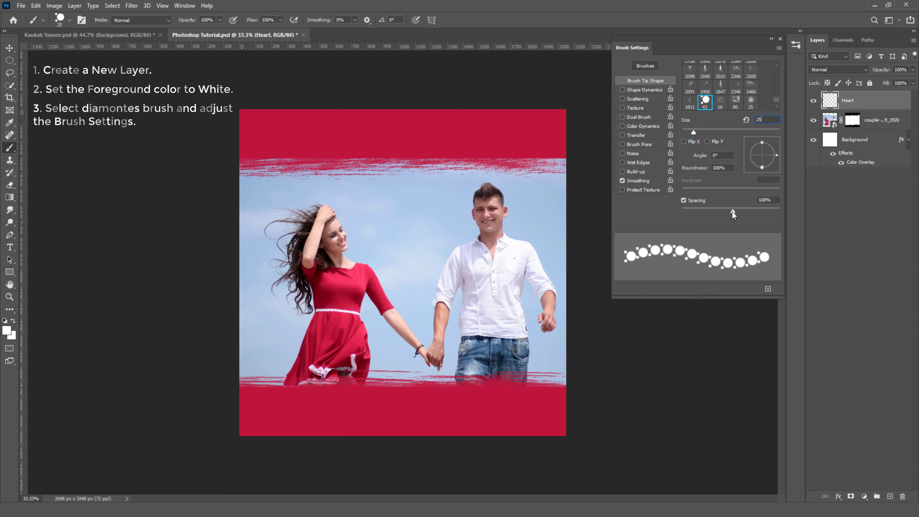
left_click_drag(732, 212, 732, 212)
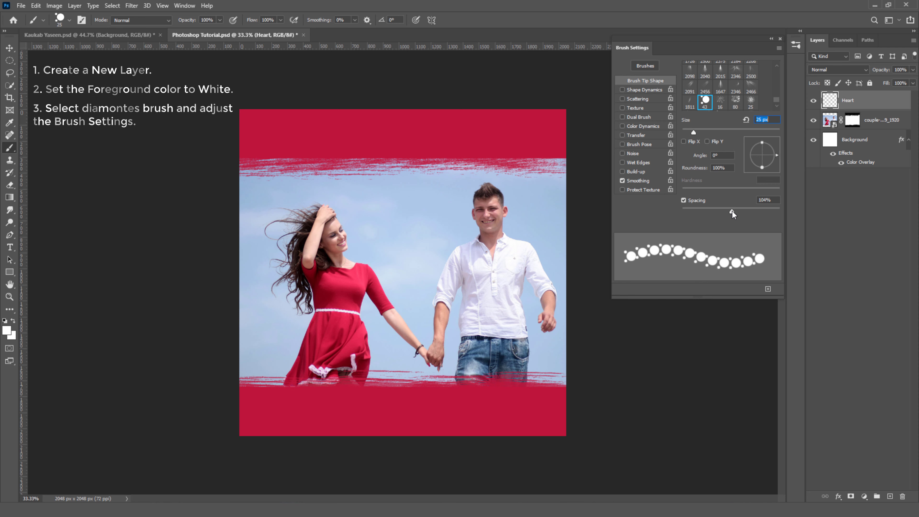
left_click(732, 211)
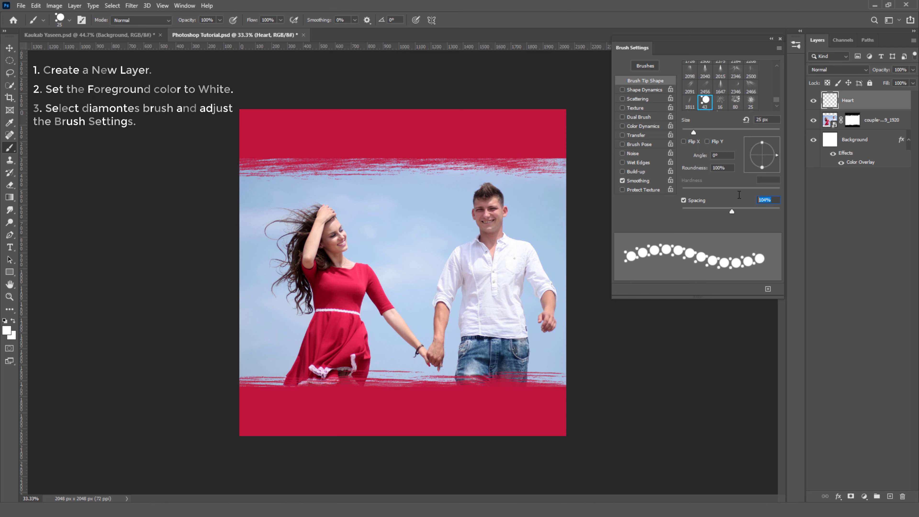
type("1")
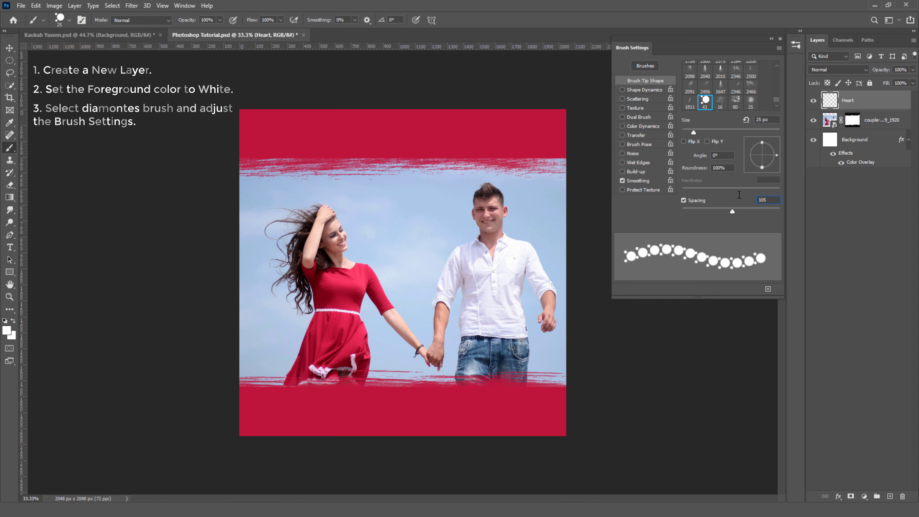
- Enable Shape Dynamics with Angle Jitter Control set to Direction, then test and undo a stroke
left_click(646, 89)
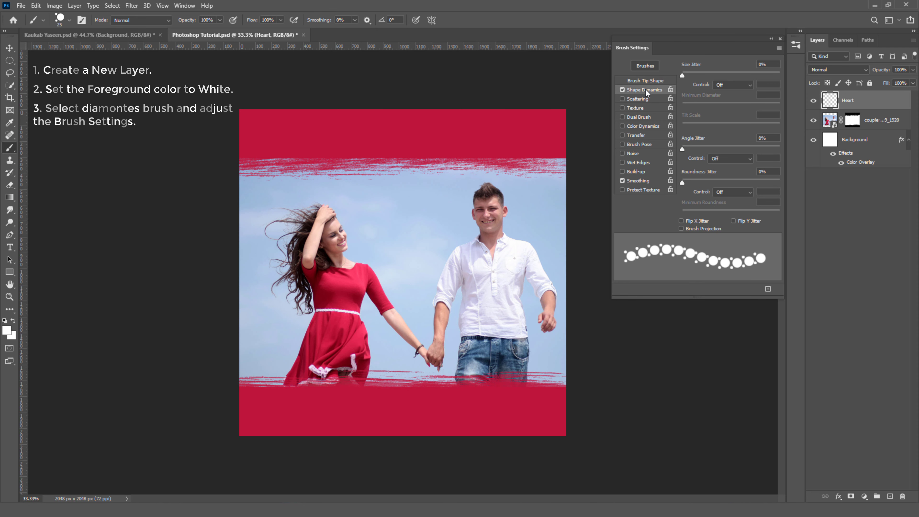
left_click(750, 159)
left_click(722, 224)
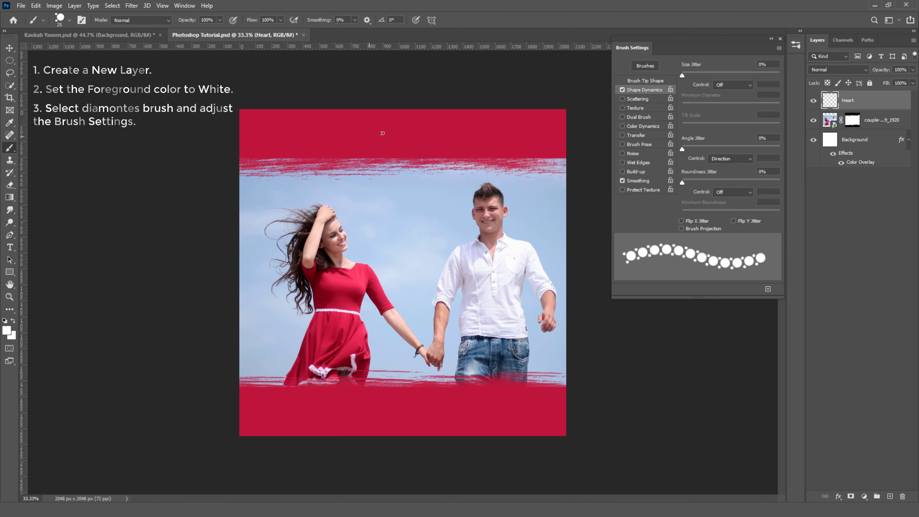
left_click_drag(368, 136, 457, 134)
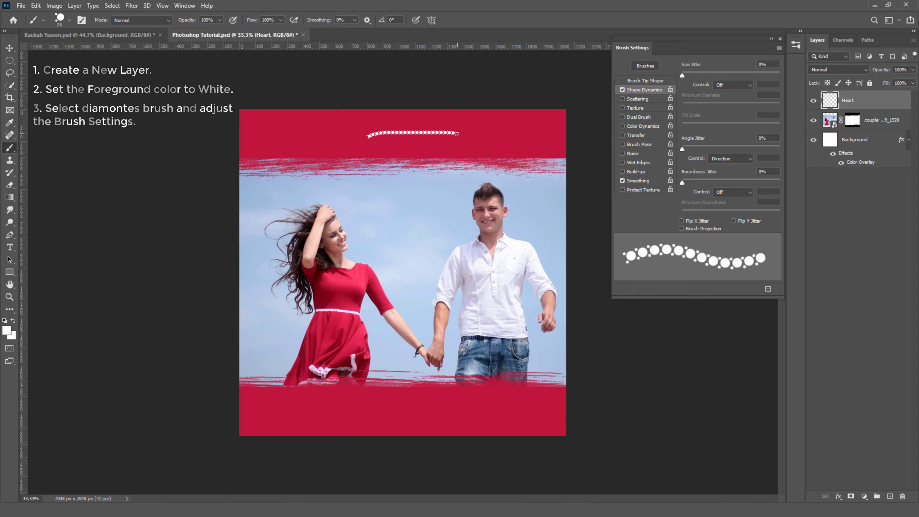
key("ctrl+z")
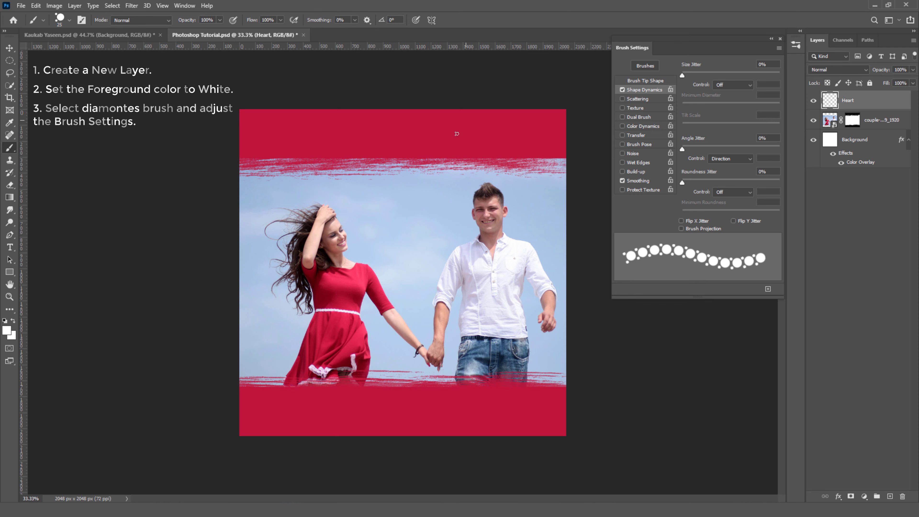
left_click(780, 39)
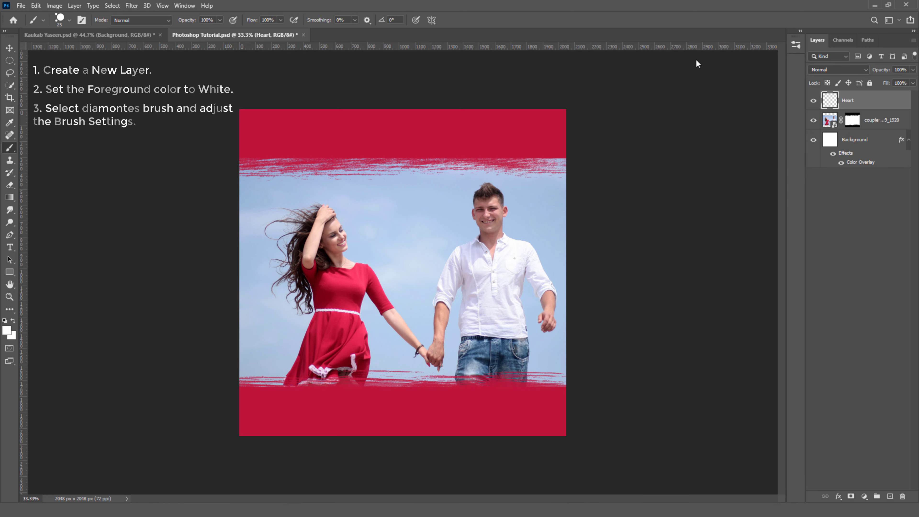
- Outline a closed, curved heart-shaped pen path around the couple, from top point to bottom point
left_click(10, 236)
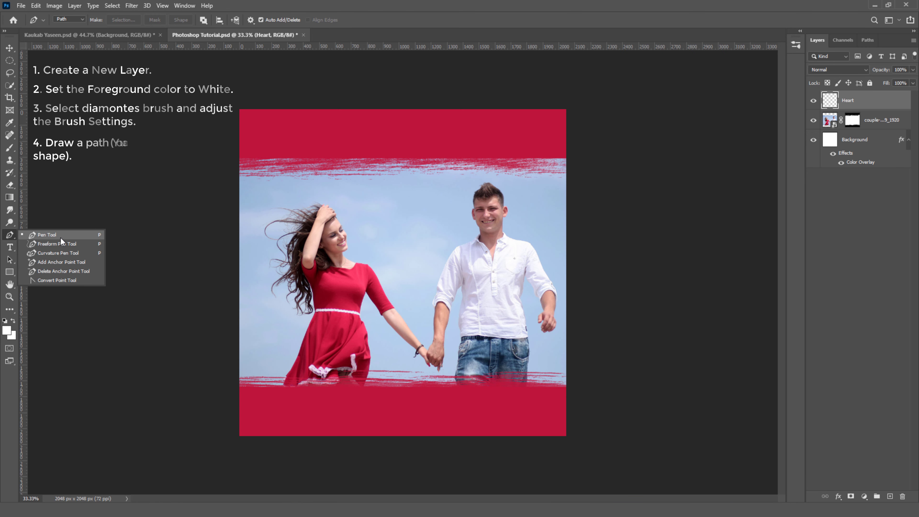
left_click(72, 235)
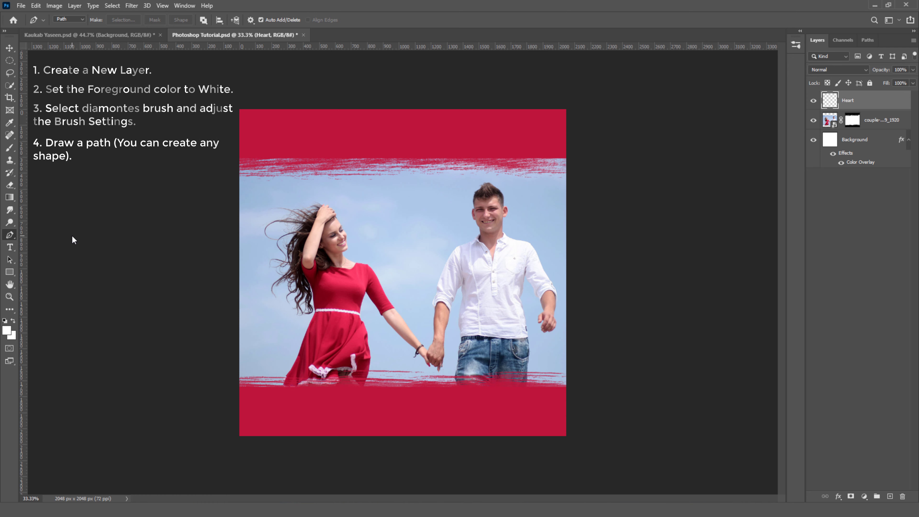
left_click(408, 186)
left_click_drag(503, 159, 562, 209)
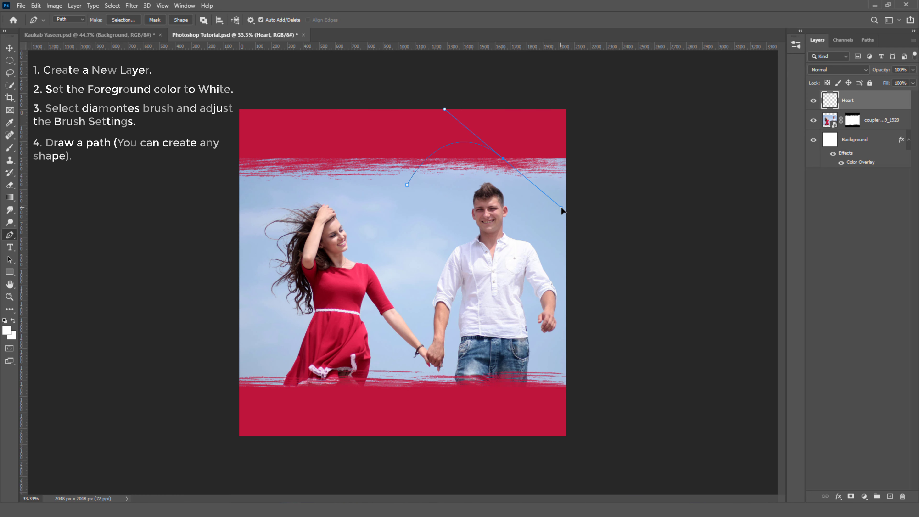
left_click(438, 395)
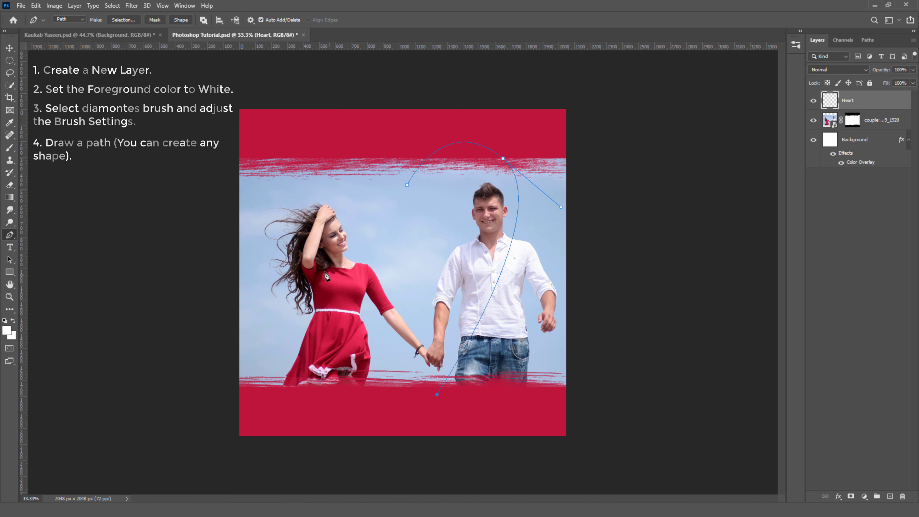
left_click_drag(325, 272, 304, 242)
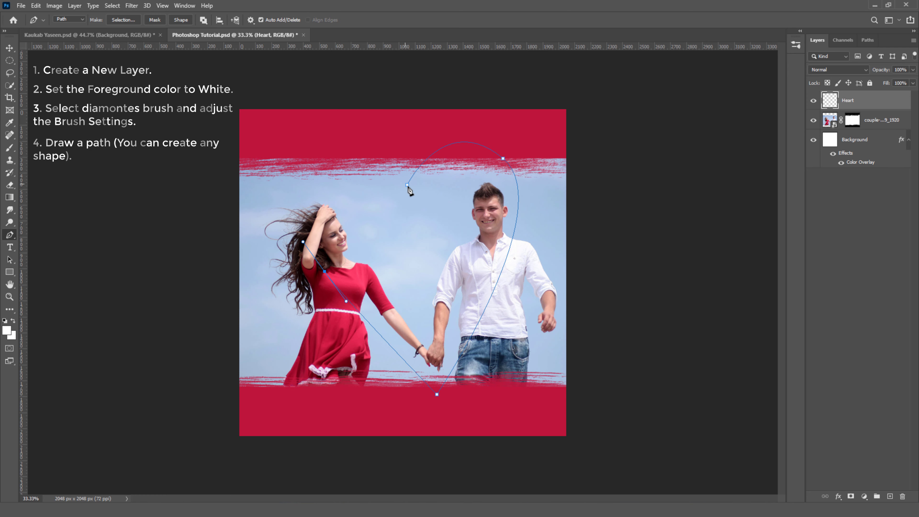
mouse_move(408, 186)
left_mouse_down()
mouse_move(570, 253)
mouse_move(564, 235)
left_mouse_up()
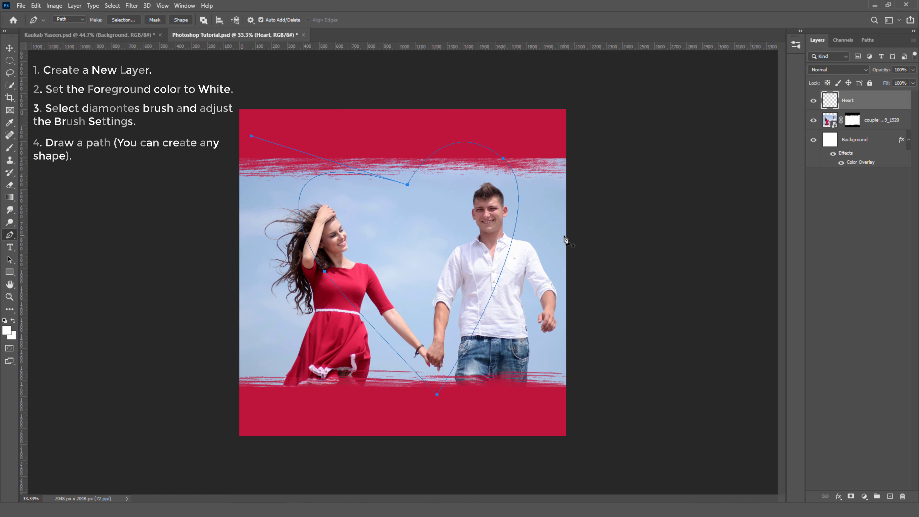
left_click_drag(566, 240, 566, 240)
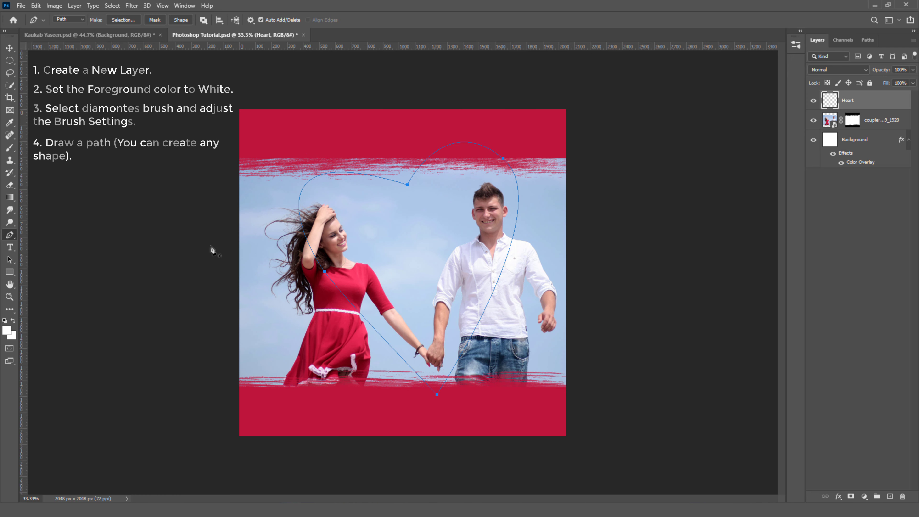
left_click_drag(11, 261, 42, 262)
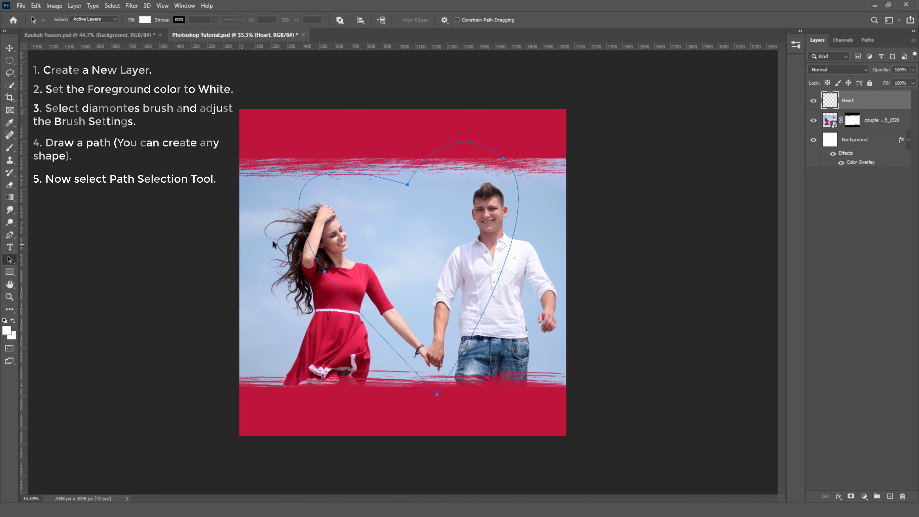
- Stroke the heart path with the white Diamontes brush on the Heart layer, then delete the path
right_click(452, 230)
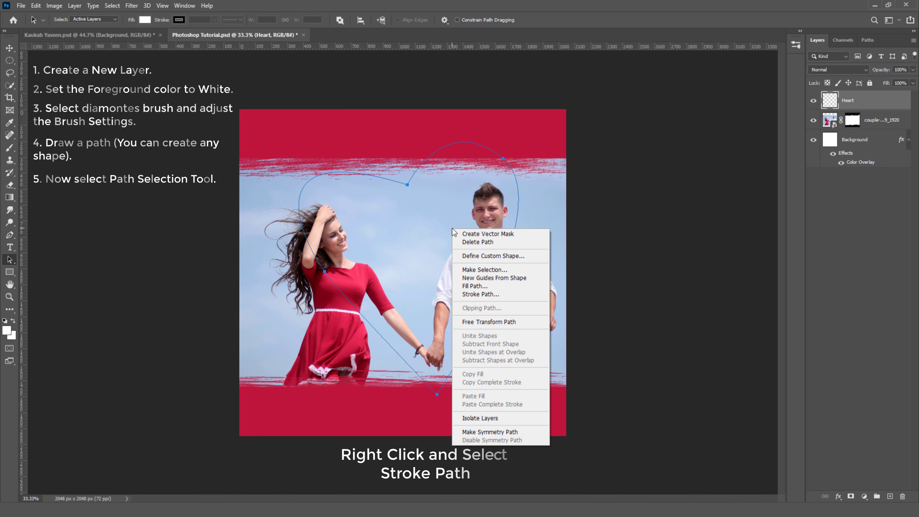
left_click(527, 297)
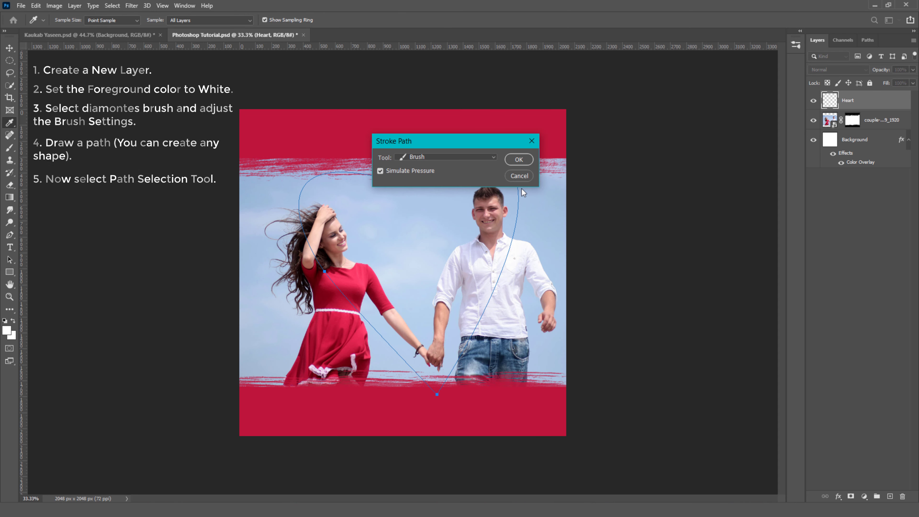
left_click(520, 157)
key("a")
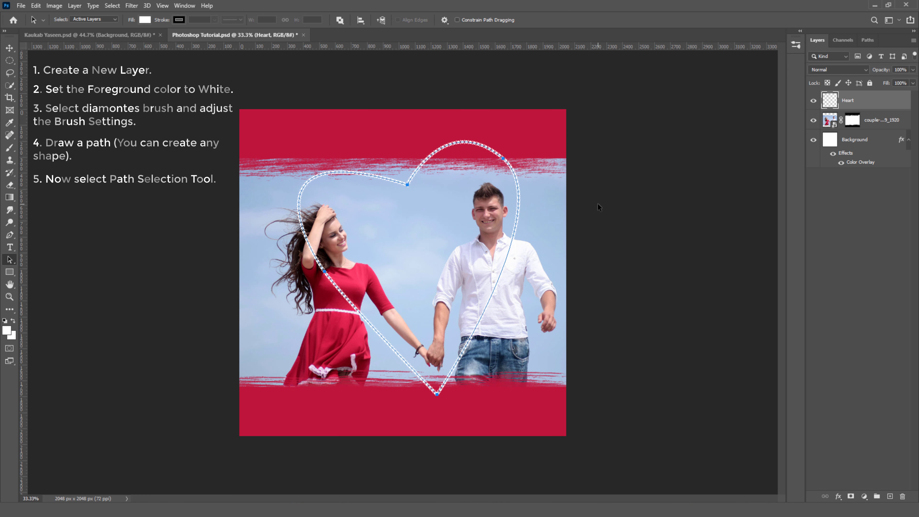
key("Delete")
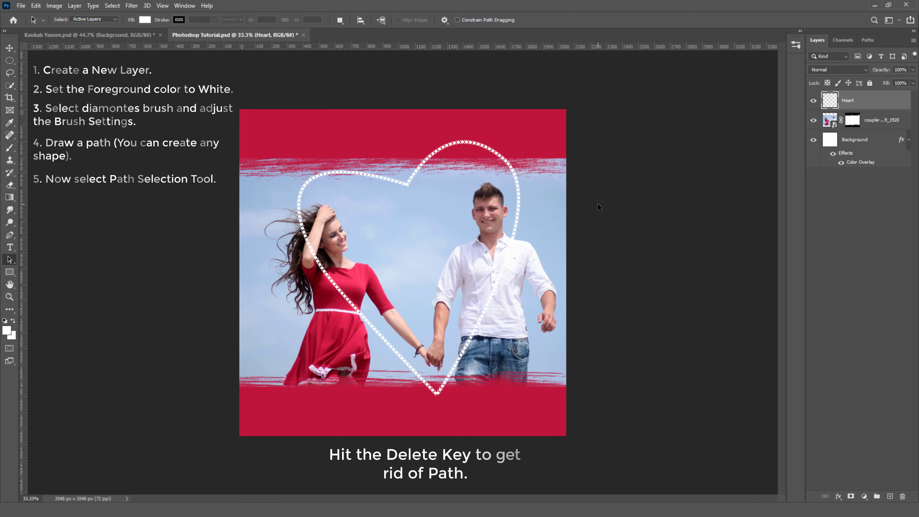
- Zoom in on the couple to inspect the beaded heart, then fit the image back on screen
left_click(9, 297)
left_click_drag(427, 221, 443, 223)
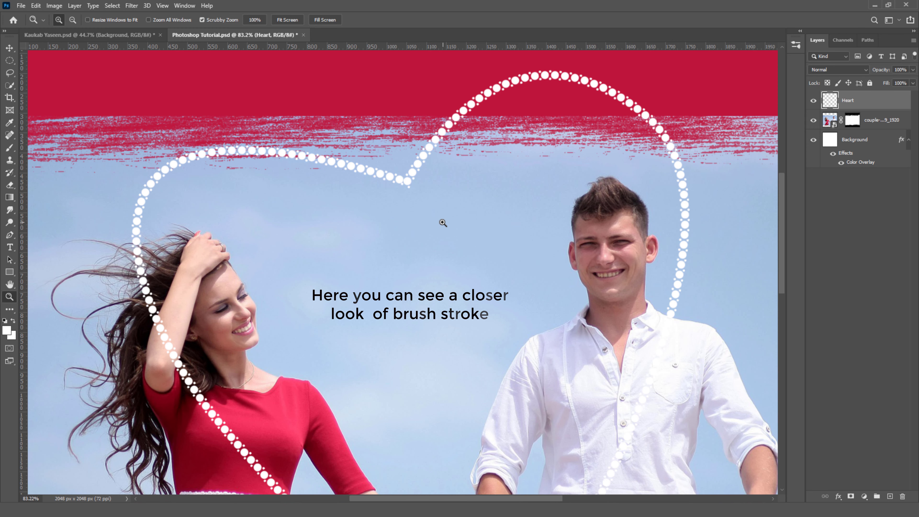
key("ctrl+0")
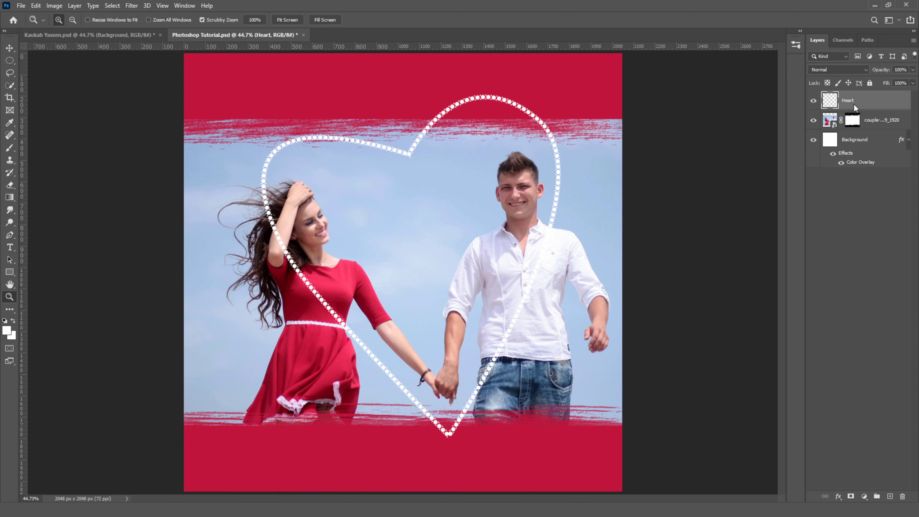
left_click(74, 6)
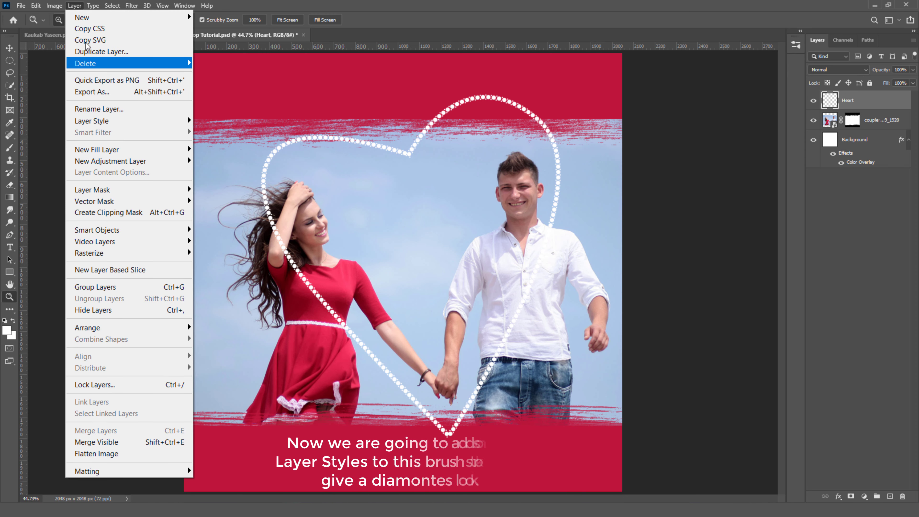
- Enable Gradient Overlay on the Heart layer and set the first gradient stop to light grey cdcbcb
mouse_move(92, 120)
left_click(227, 121)
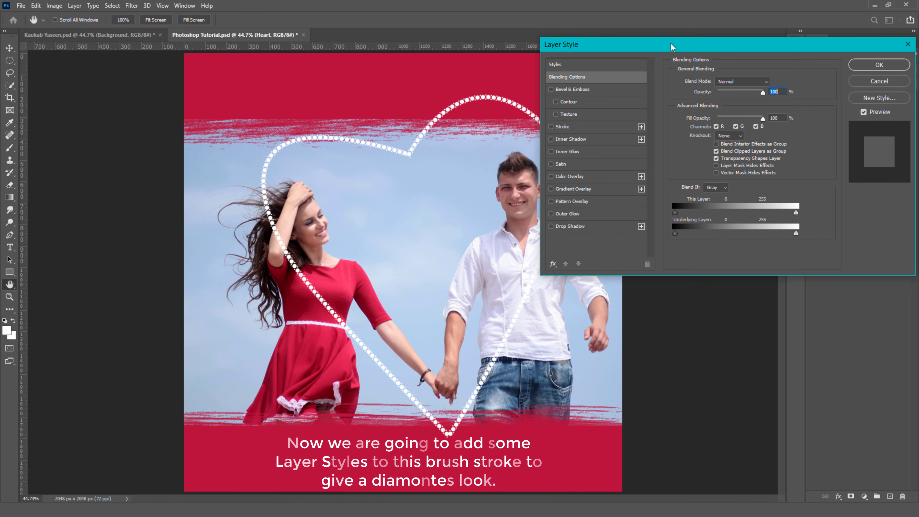
left_click(577, 189)
left_click(724, 107)
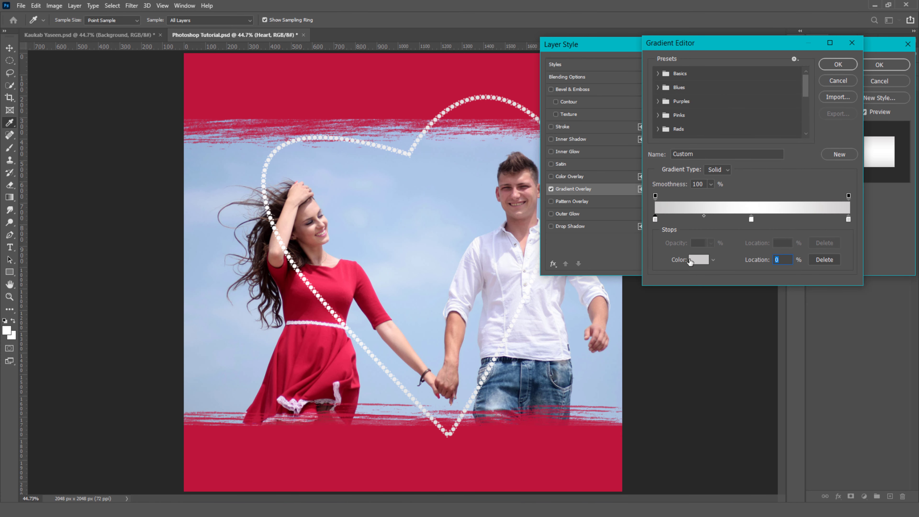
left_click(699, 259)
left_click_drag(842, 262, 809, 262)
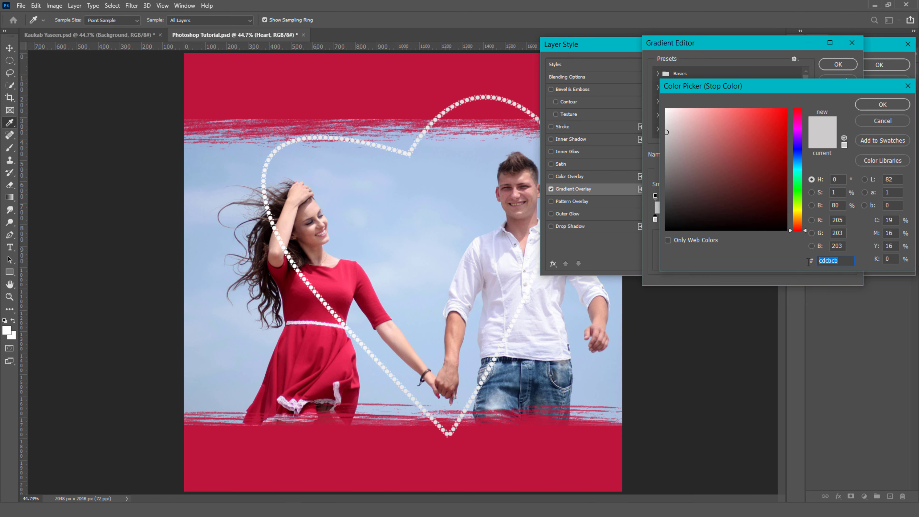
left_click(883, 105)
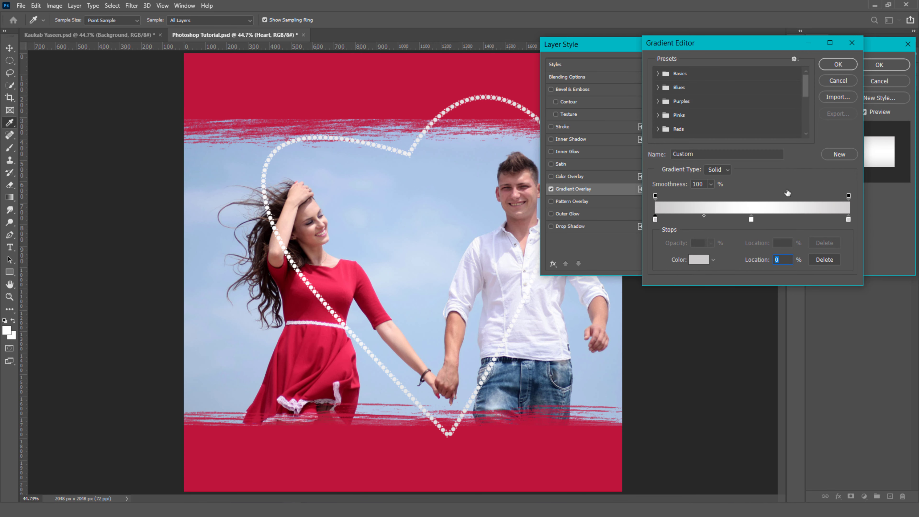
- Set the middle gradient stop to white and the right stop to light grey d3d1d1
left_click(751, 219)
left_click(697, 264)
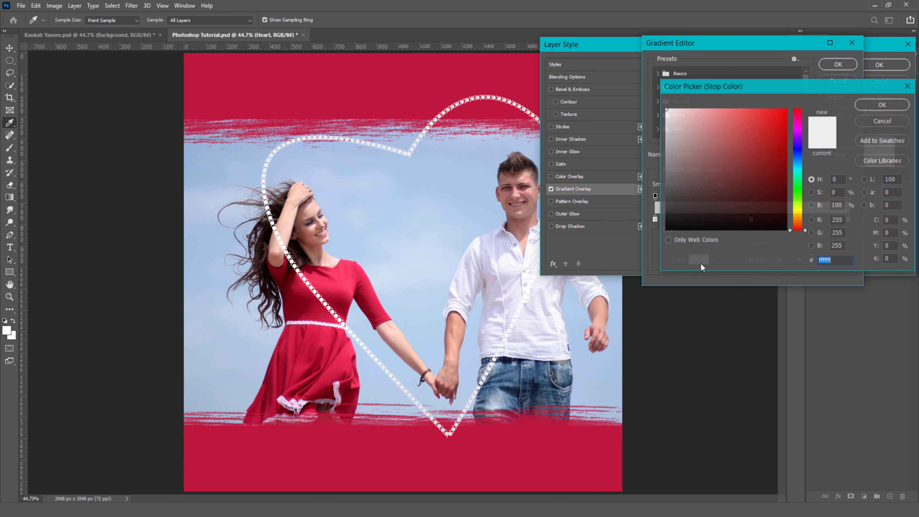
left_click(894, 107)
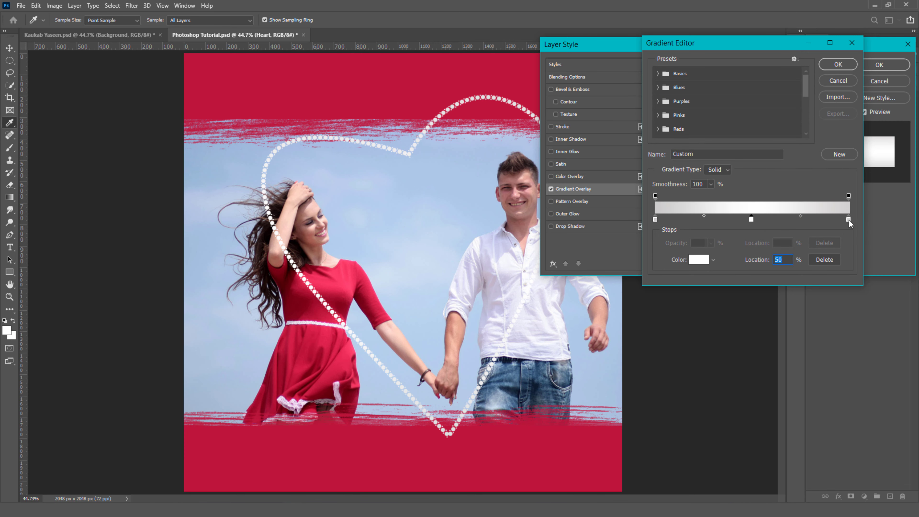
left_click(849, 219)
left_click(698, 260)
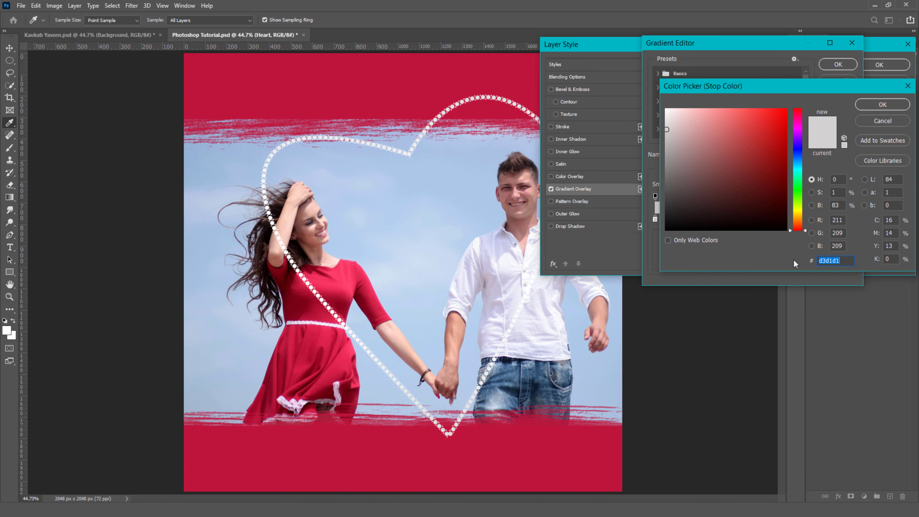
left_click(881, 105)
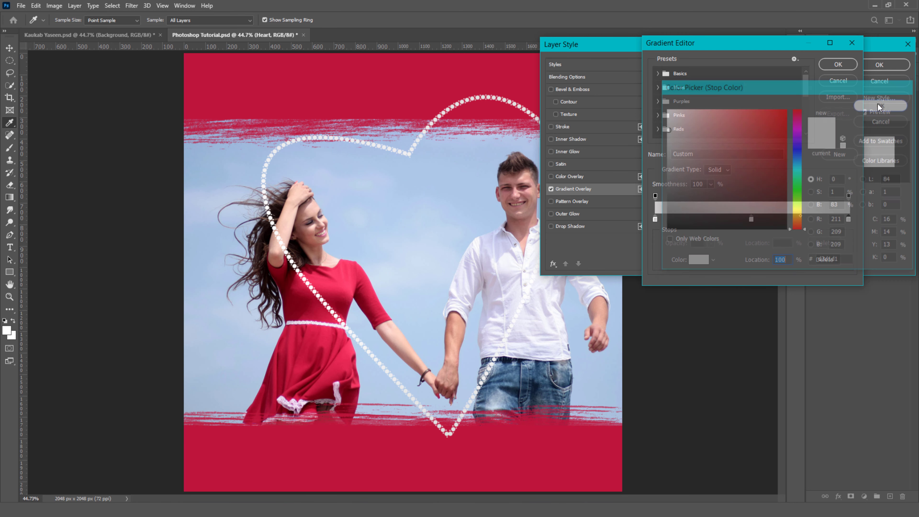
left_click(838, 65)
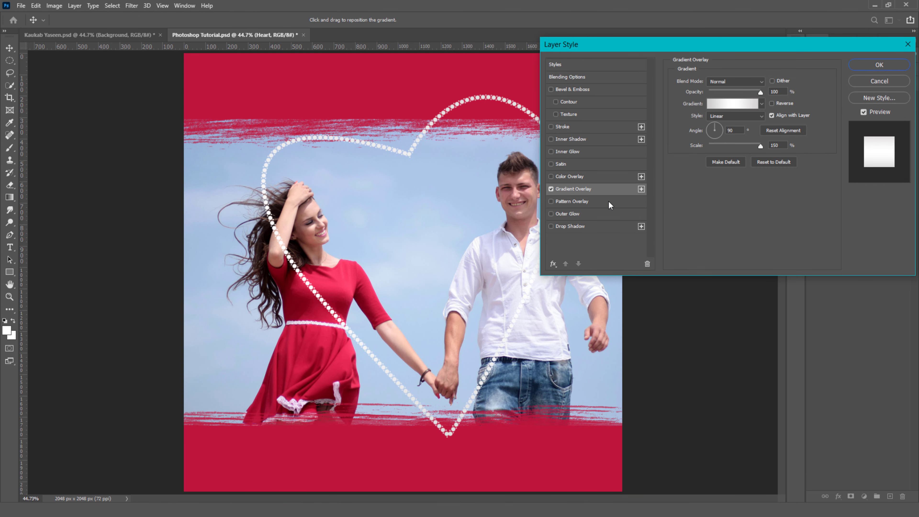
- Add a grey Inner Shadow with the Ring - Double contour to the Heart layer
left_click(551, 139)
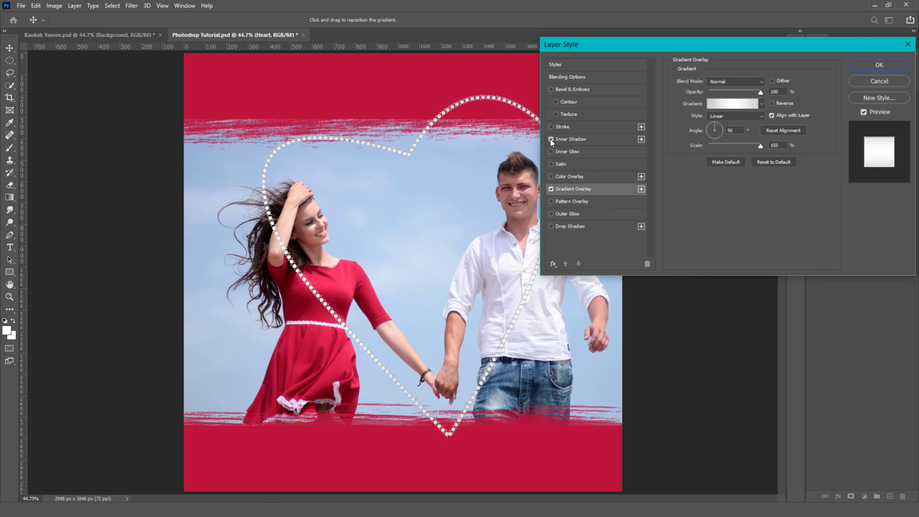
left_click(601, 139)
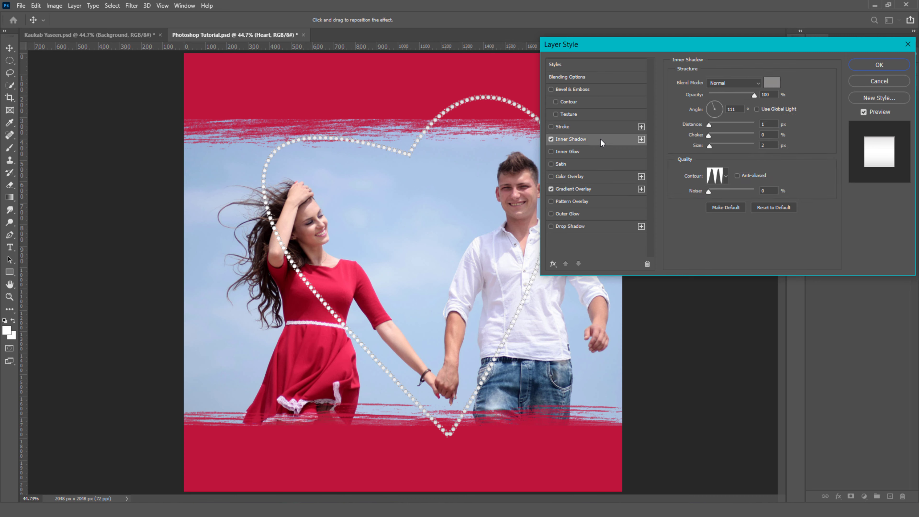
left_click(773, 84)
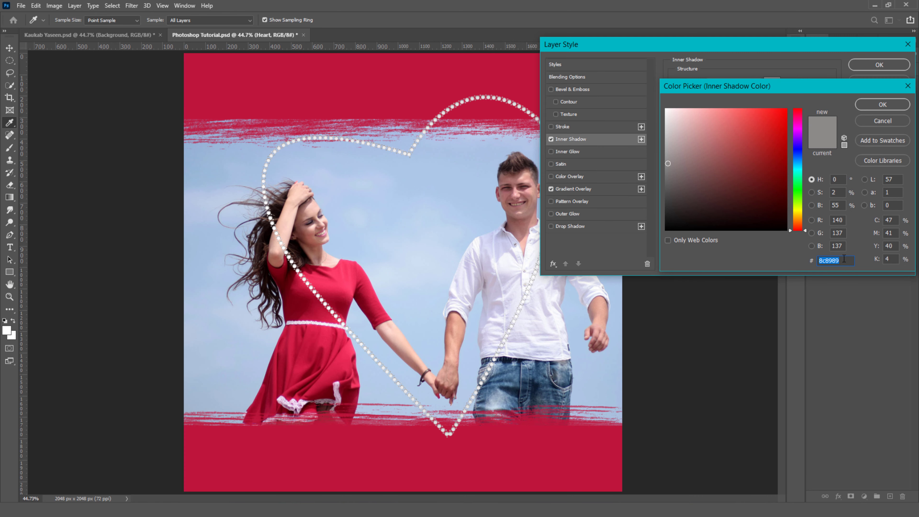
left_click(877, 105)
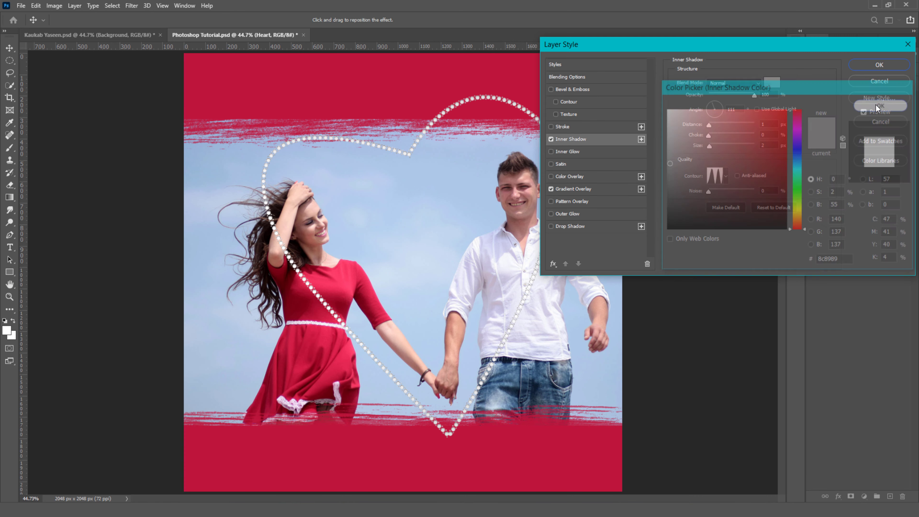
left_click(716, 176)
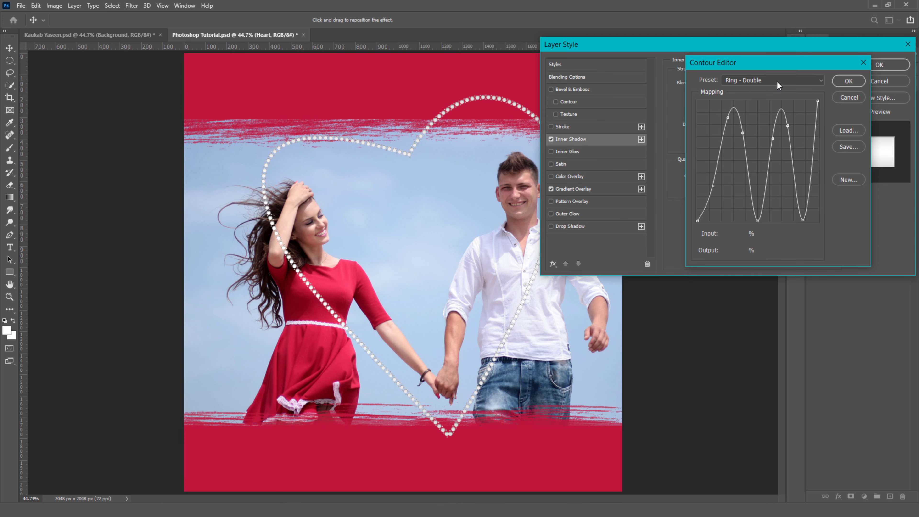
left_click(778, 82)
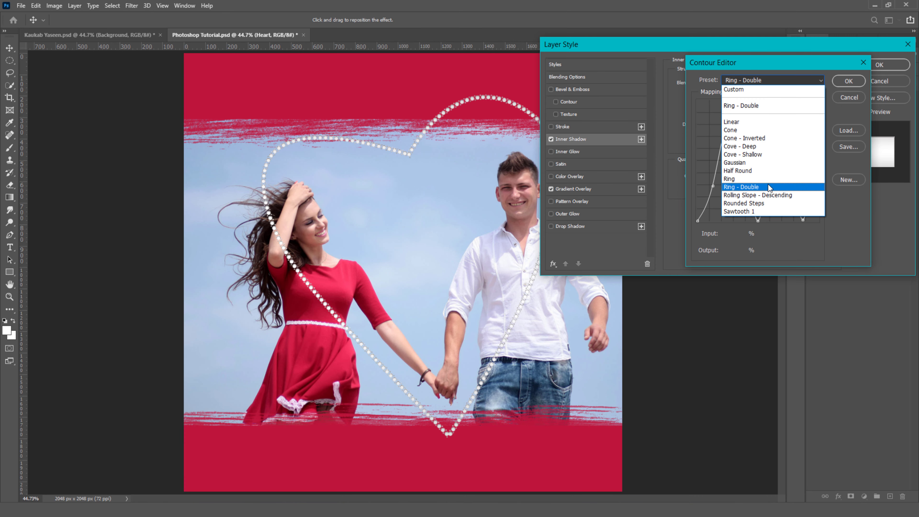
left_click(769, 188)
left_click(849, 81)
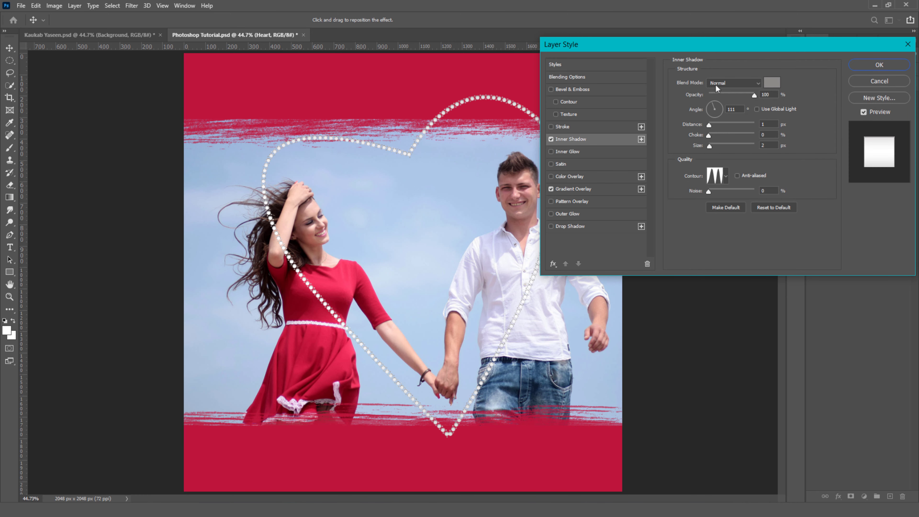
- Add Bevel & Emboss with a Ring - Double gloss contour plus a Drop Shadow, and apply all styles
left_click(581, 89)
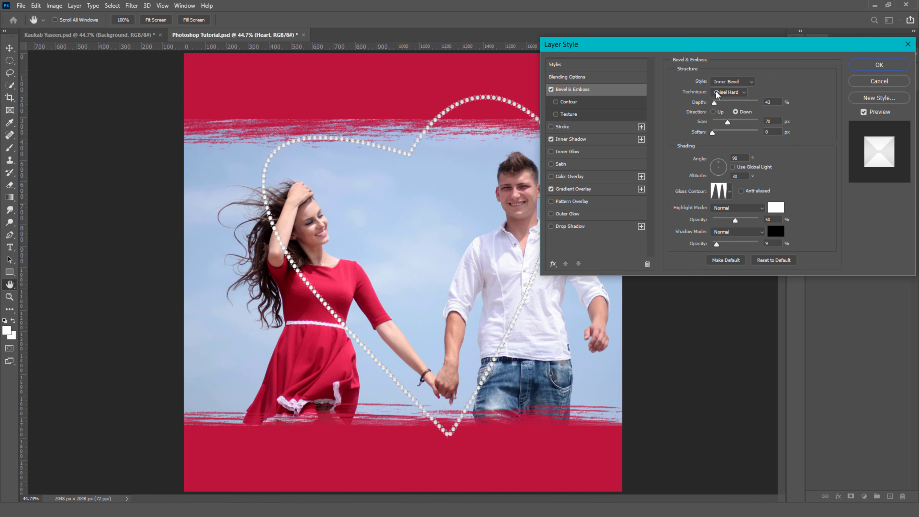
left_click(721, 191)
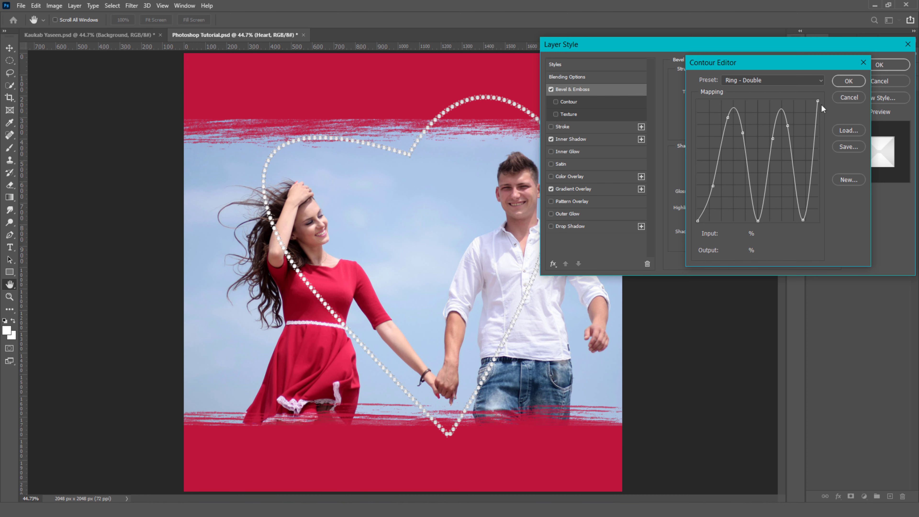
left_click(850, 81)
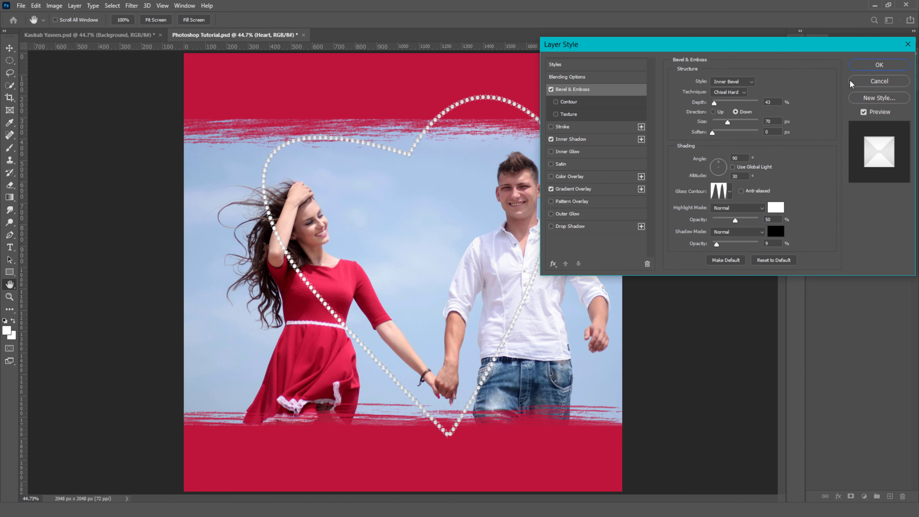
left_click(576, 227)
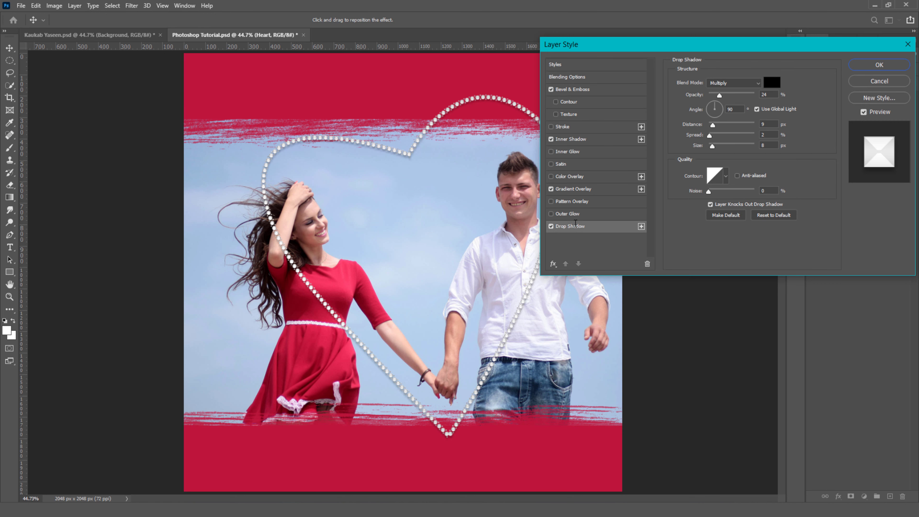
left_click(881, 63)
key("z")
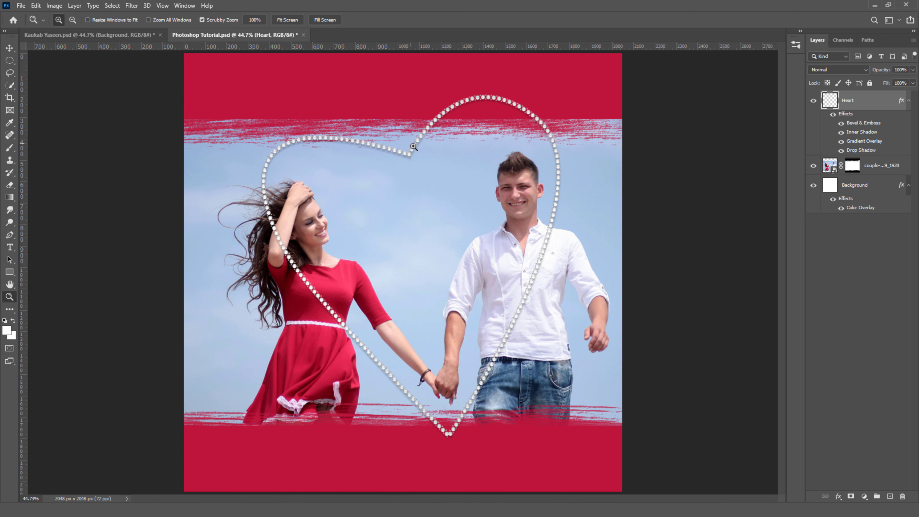
- Fit the whole banner on screen to check the pearl heart, with the Move tool active
left_click_drag(414, 146, 448, 196)
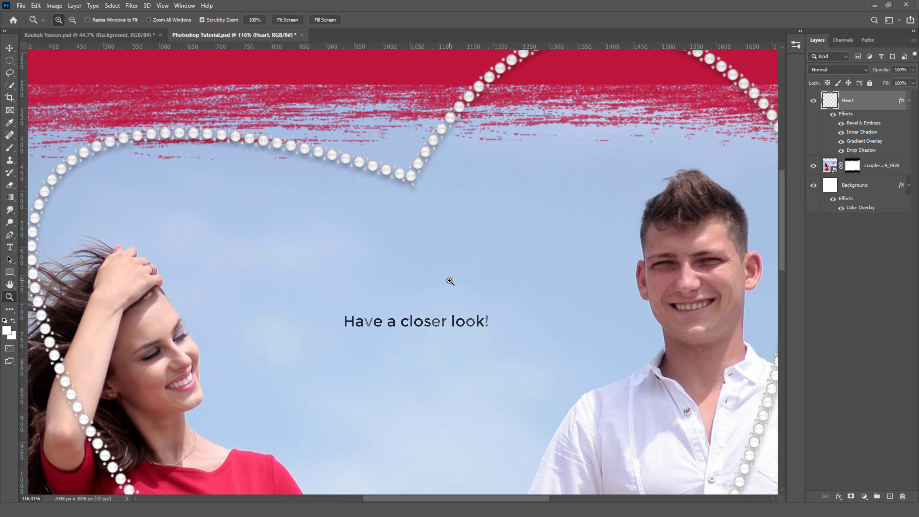
key("ctrl+0")
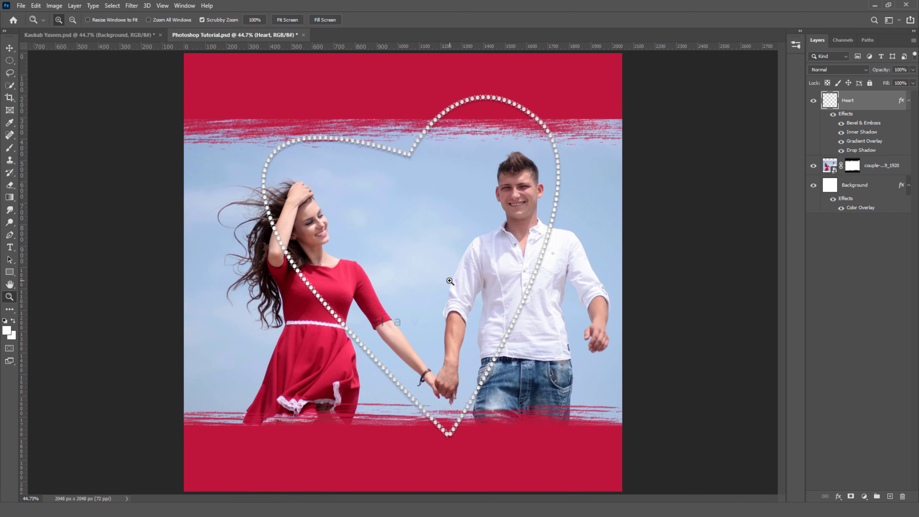
key("v")
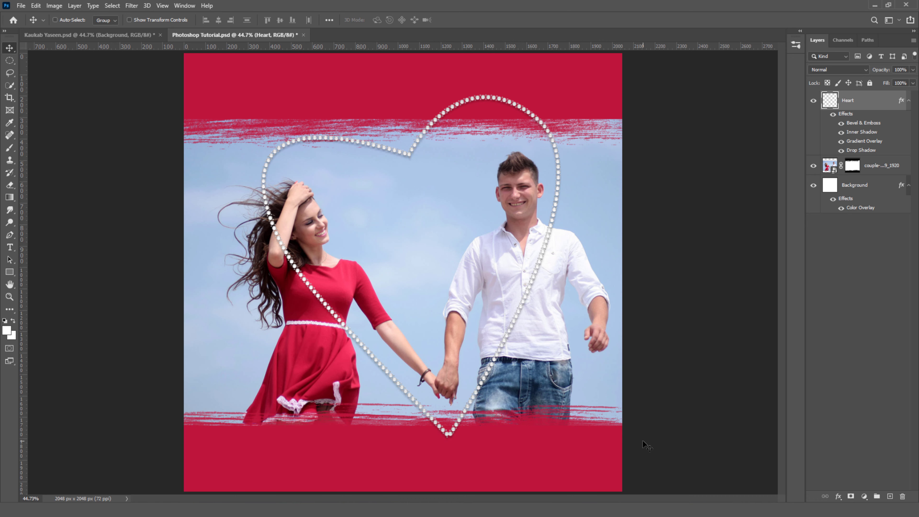
- Add a Reveal All mask to the Heart layer and pick a 0%-hardness Soft Round brush
left_click(74, 5)
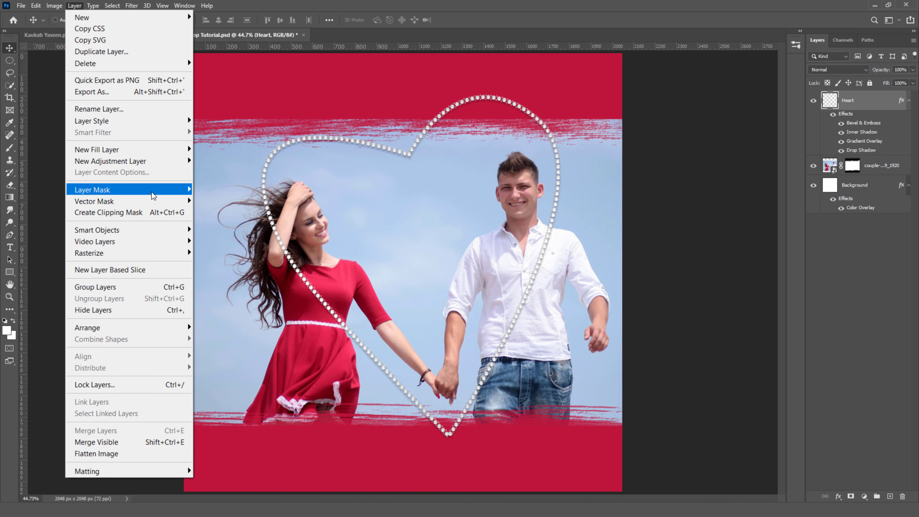
mouse_move(107, 190)
left_click(217, 189)
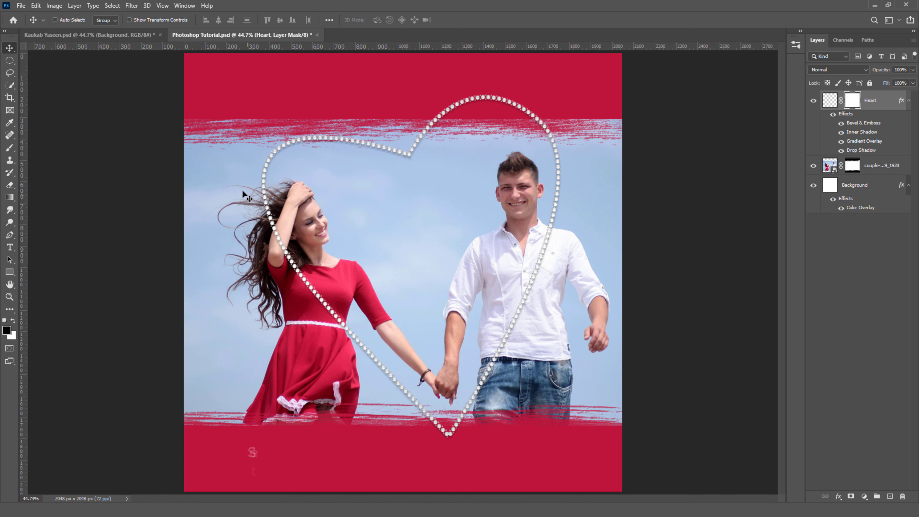
left_click(9, 148)
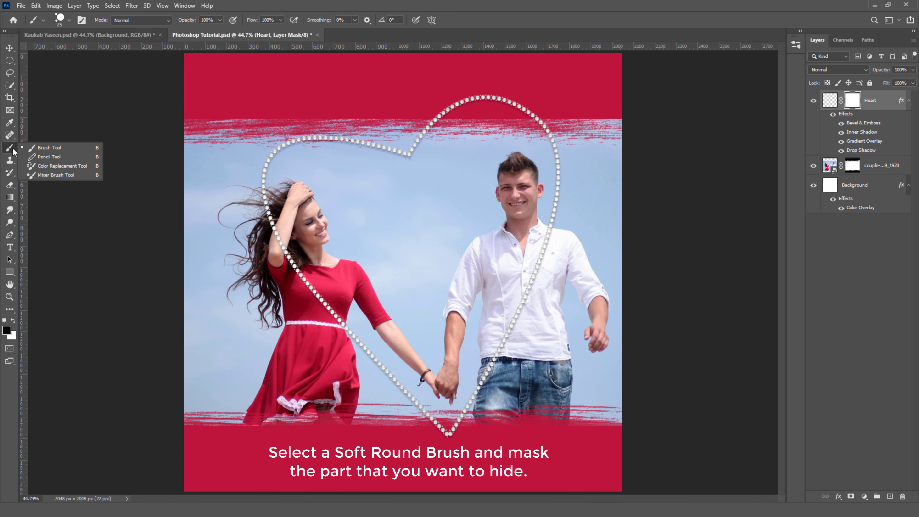
left_click(69, 20)
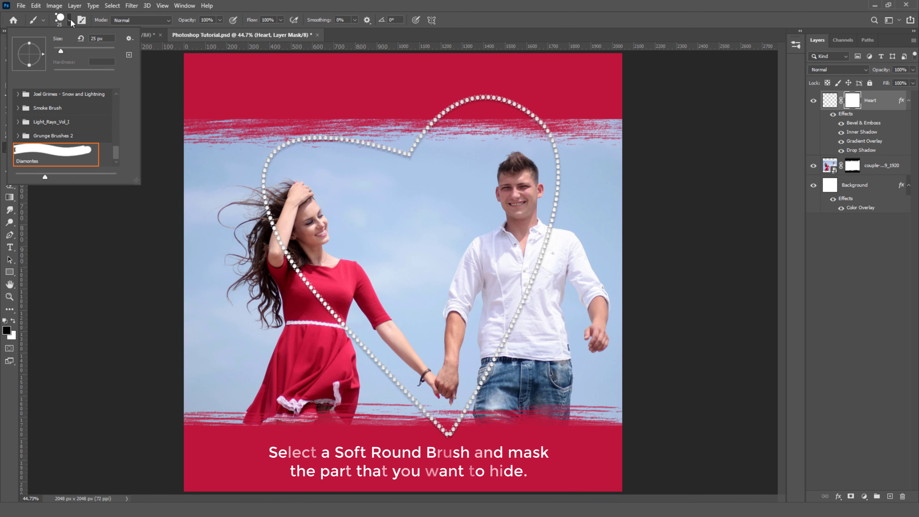
left_click_drag(115, 151, 117, 97)
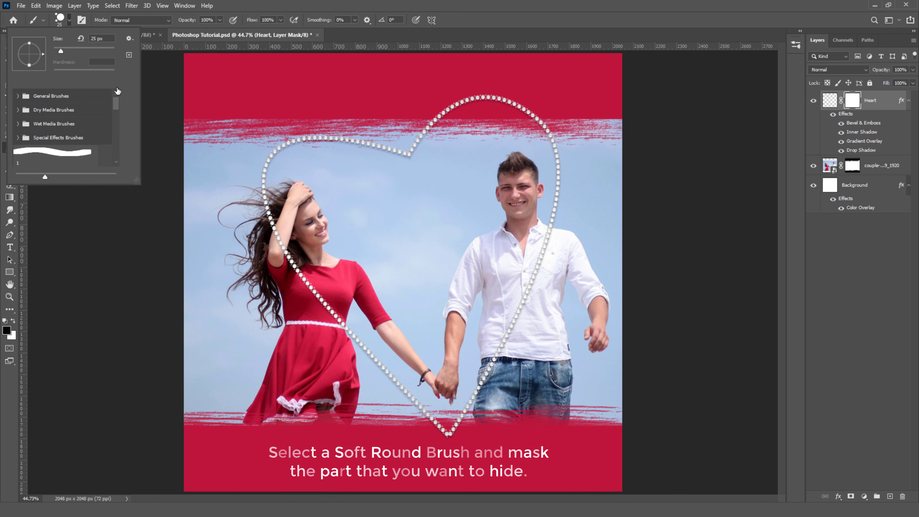
left_click(83, 94)
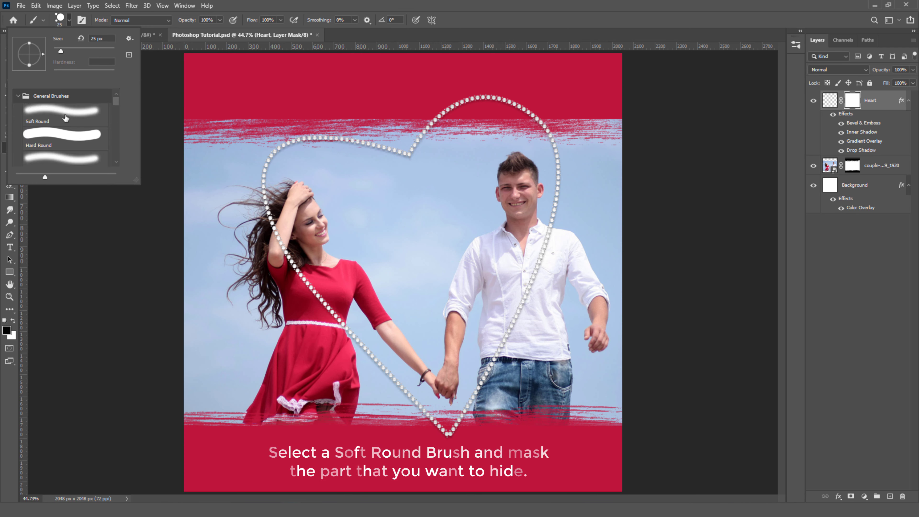
left_click(69, 116)
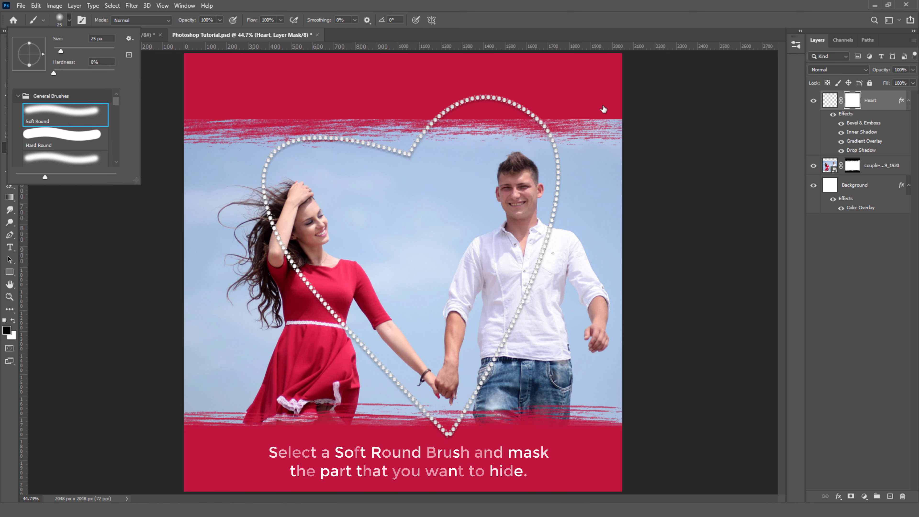
left_click(854, 102)
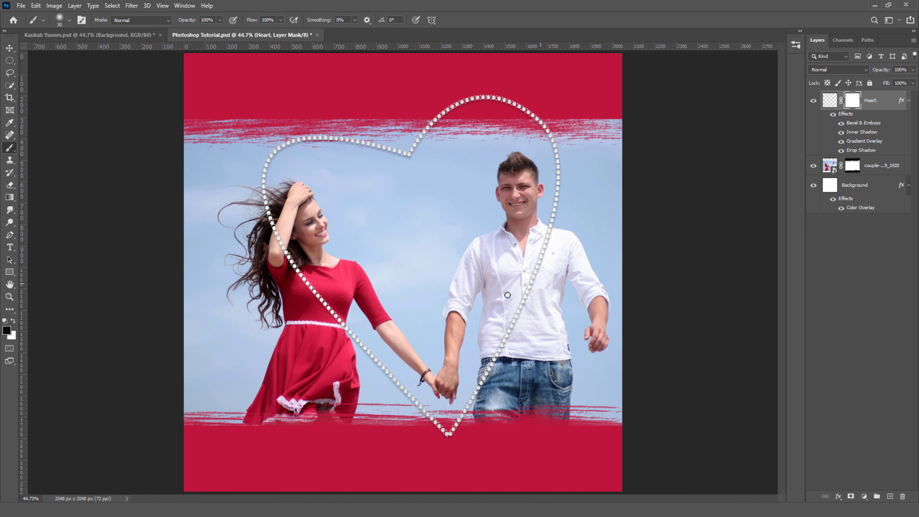
- Paint black on the Heart mask to hide the pearl strand over the man's shirt and collar
key("bracketright")
key("bracketright")
key("bracketright")
mouse_move(544, 249)
left_mouse_down()
mouse_move(534, 277)
mouse_move(532, 258)
mouse_move(491, 391)
left_mouse_up()
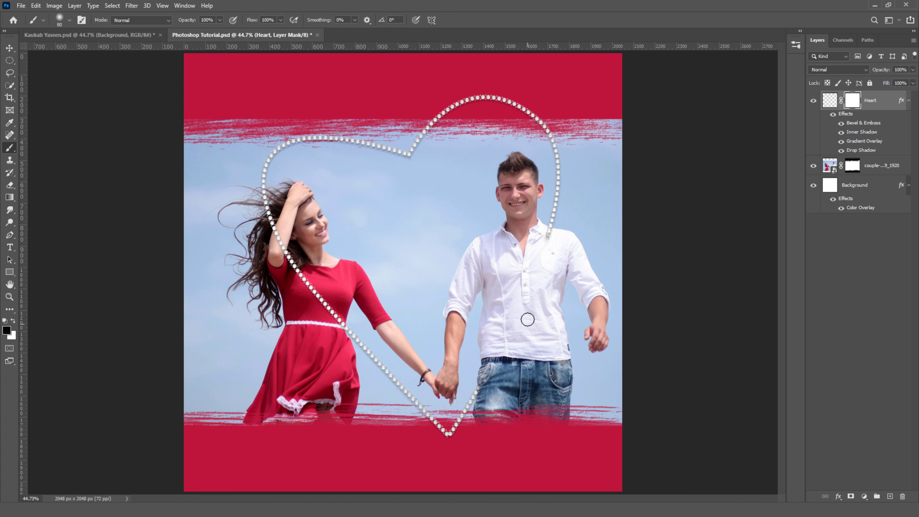
left_click(548, 235)
key("bracketleft")
key("bracketleft")
key("bracketleft")
key("bracketright")
key("bracketright")
key("bracketright")
- Hide the pearls crossing the woman's arm and beside her hair
mouse_move(268, 215)
left_mouse_down()
mouse_move(285, 261)
mouse_move(338, 321)
left_mouse_up()
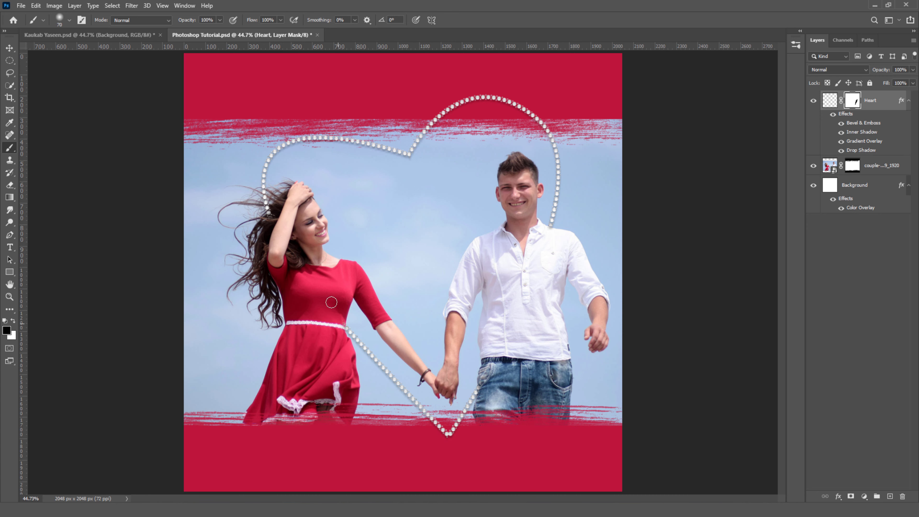
mouse_move(280, 227)
left_mouse_down()
mouse_move(273, 216)
mouse_move(277, 233)
left_mouse_up()
left_click(266, 204)
left_click(265, 194)
- Paint white with a 20 px brush near the woman's hair to restore the strand's last pearl
left_click(9, 297)
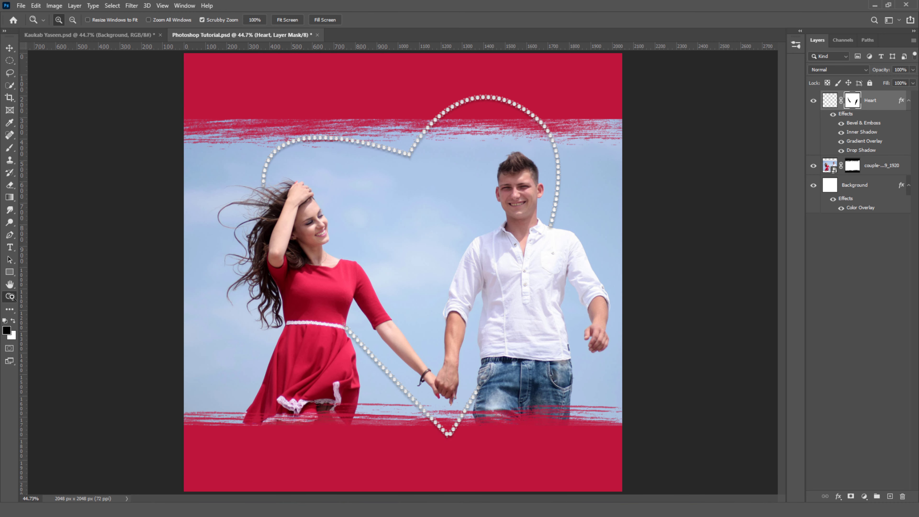
left_click_drag(270, 205, 304, 253)
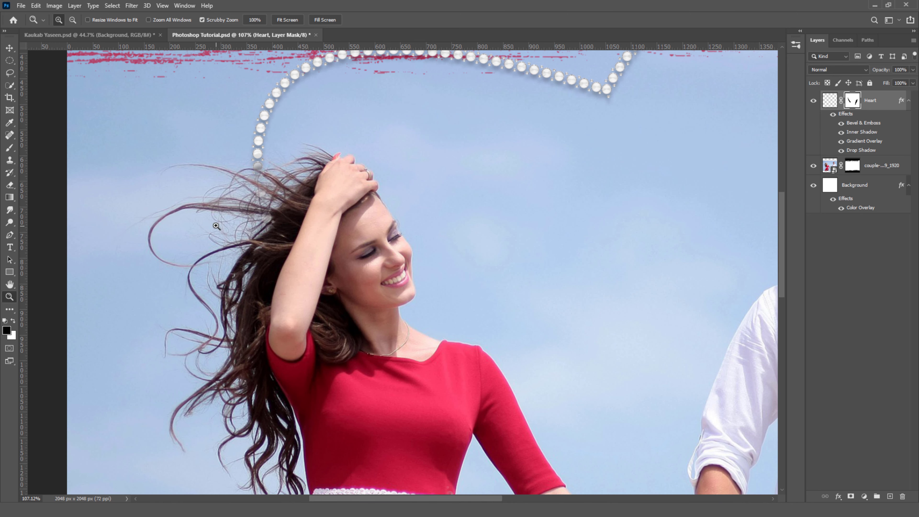
key("x")
left_click(10, 148)
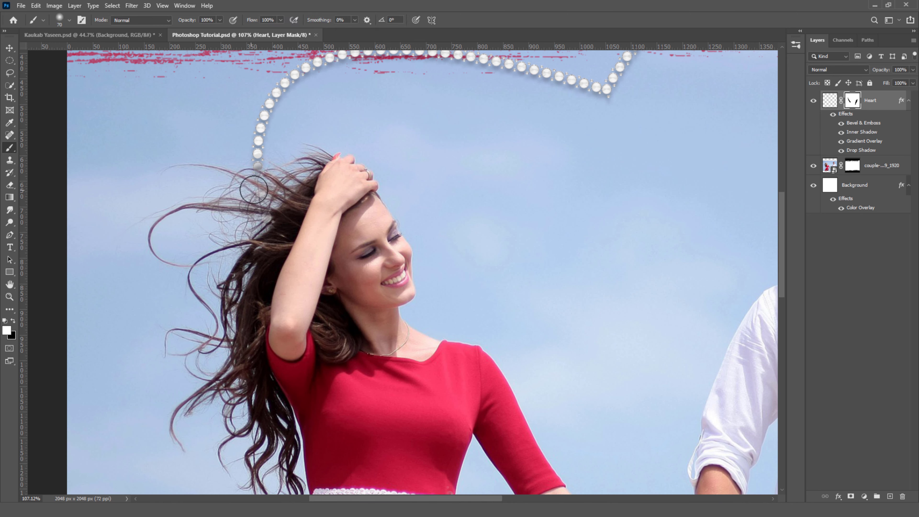
key("bracketleft")
key("bracketleft")
key("bracketleft")
key("bracketleft")
key("bracketleft")
left_click_drag(258, 175, 264, 218)
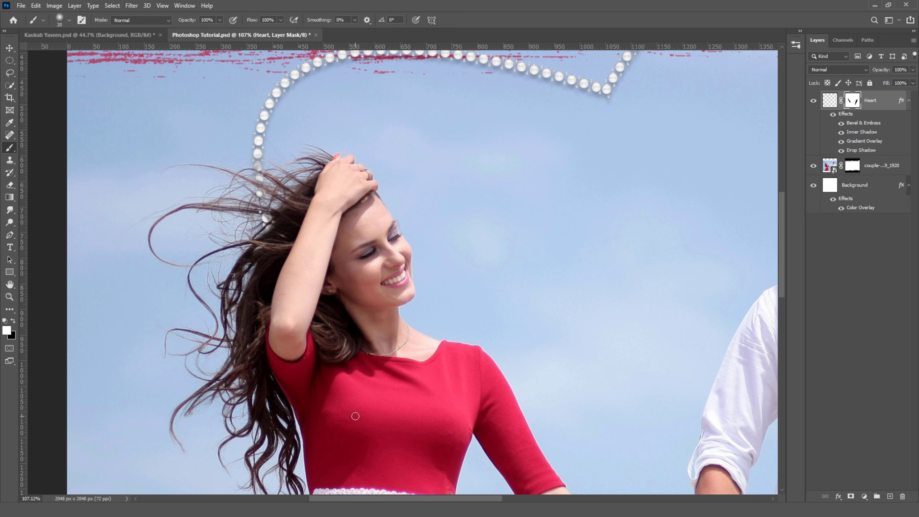
key("ctrl+0")
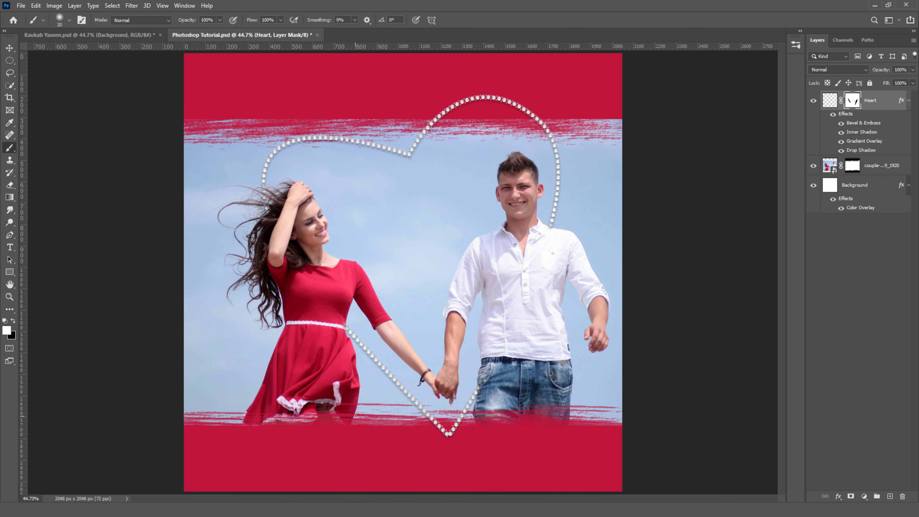
- Place Heart-Bokeh-Overlay-Actions-7 as an embedded layer and set its blend mode to Screen
key("v")
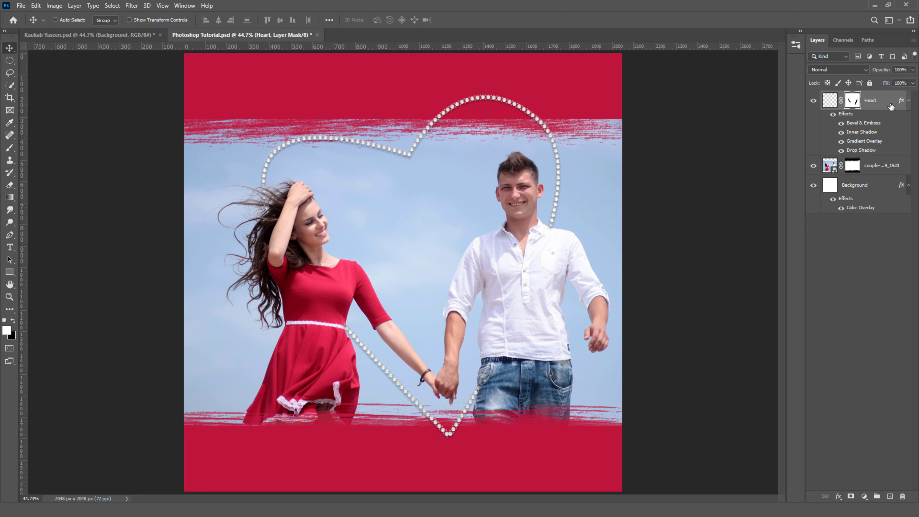
left_click(21, 5)
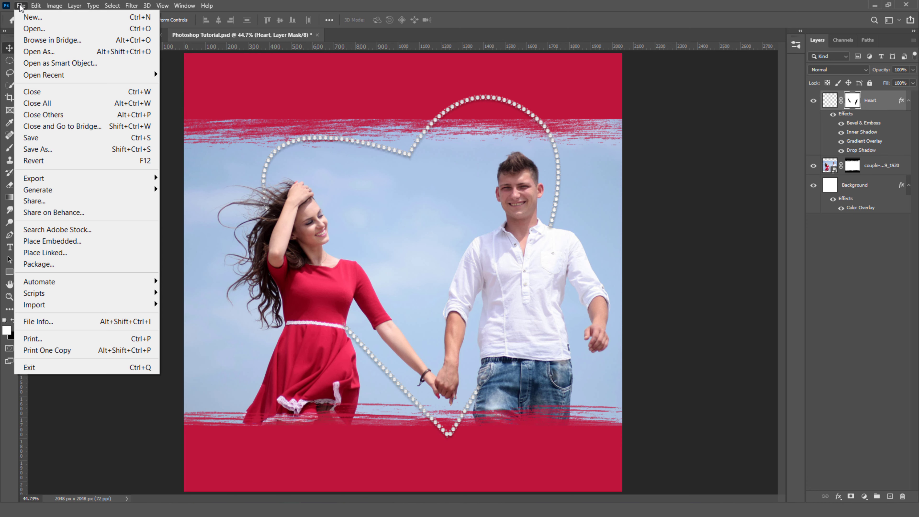
left_click(93, 242)
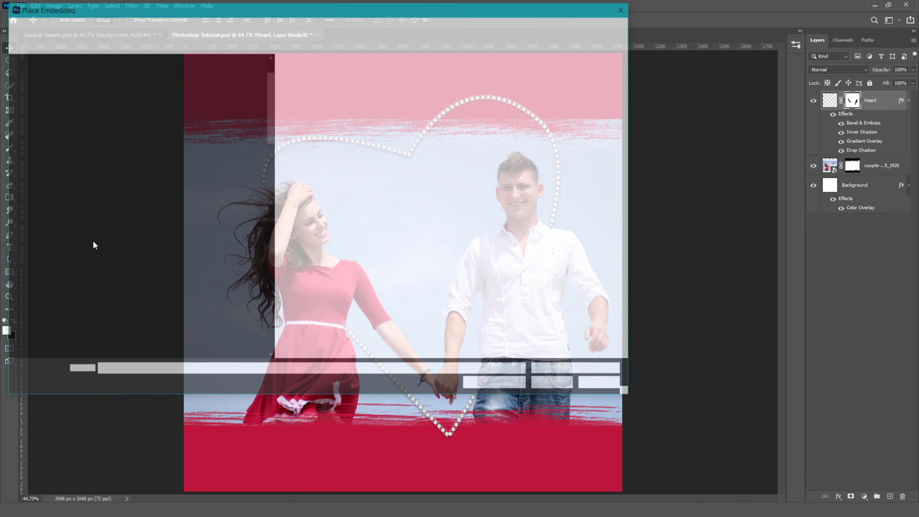
double_click(300, 160)
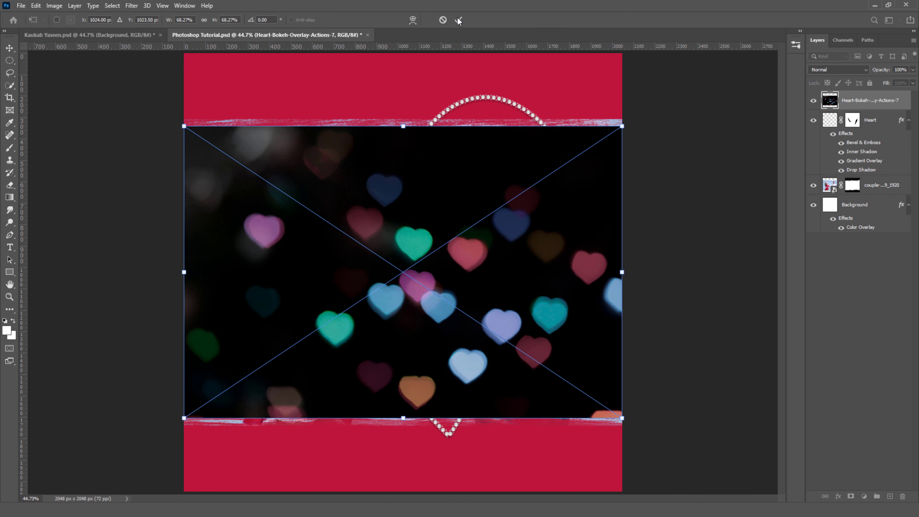
left_click(458, 20)
left_click(843, 69)
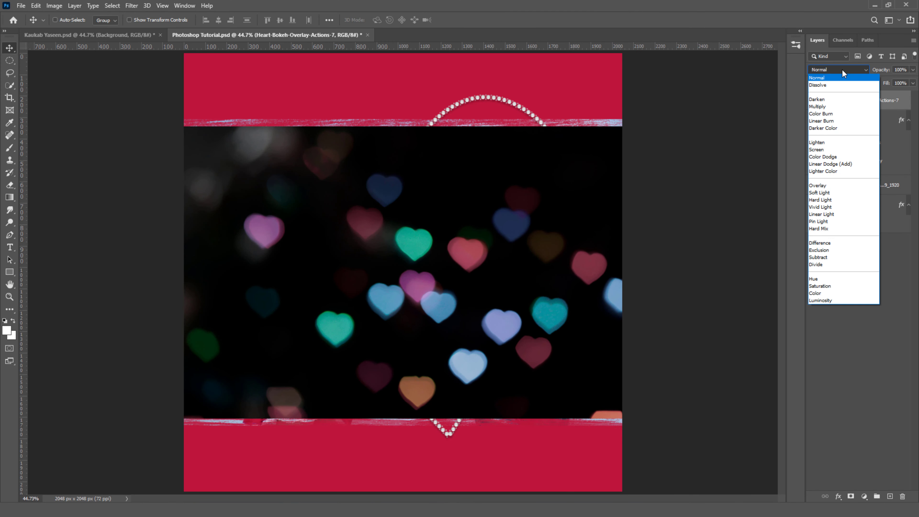
left_click(826, 150)
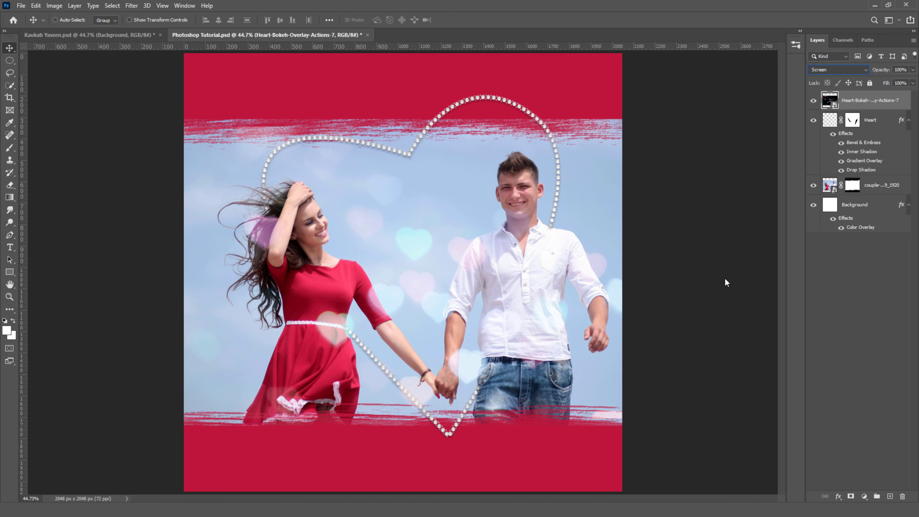
left_click(21, 6)
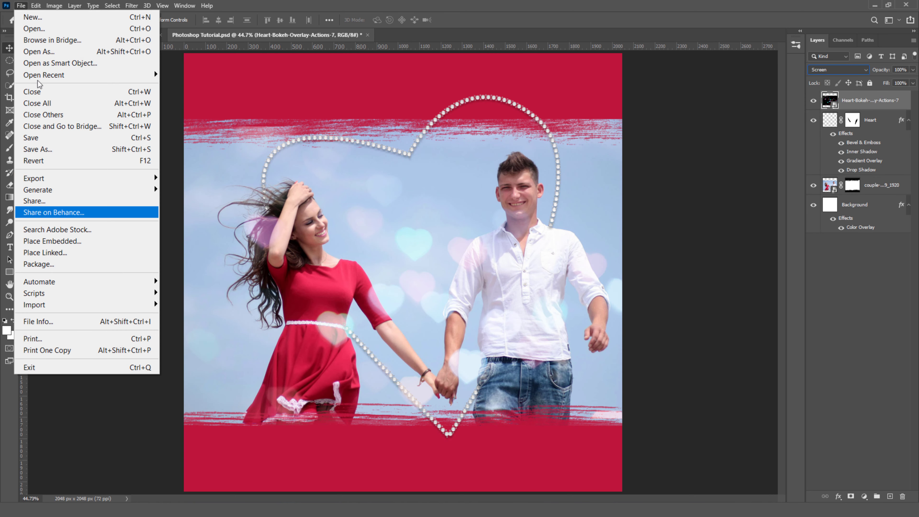
- Place Heart-Bokeh-Overlay-Actions-36 in Screen mode and select both bokeh overlay layers
left_click(52, 241)
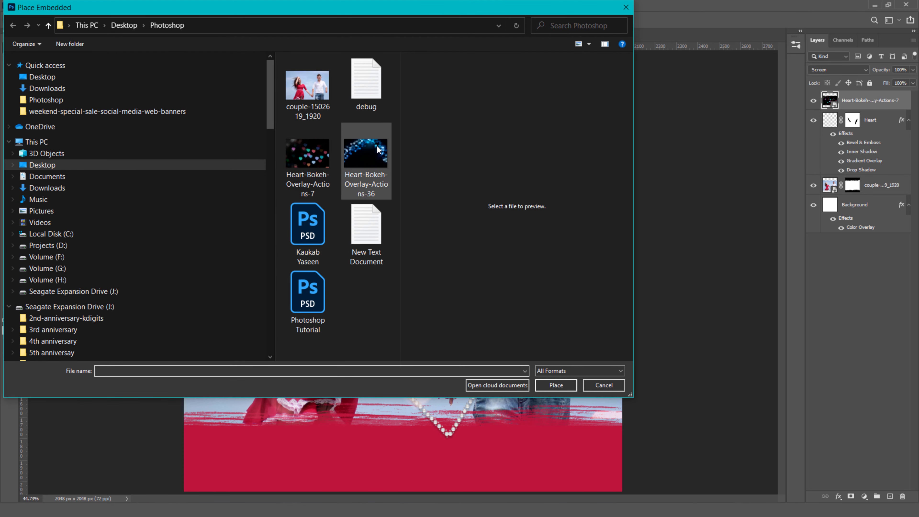
double_click(376, 145)
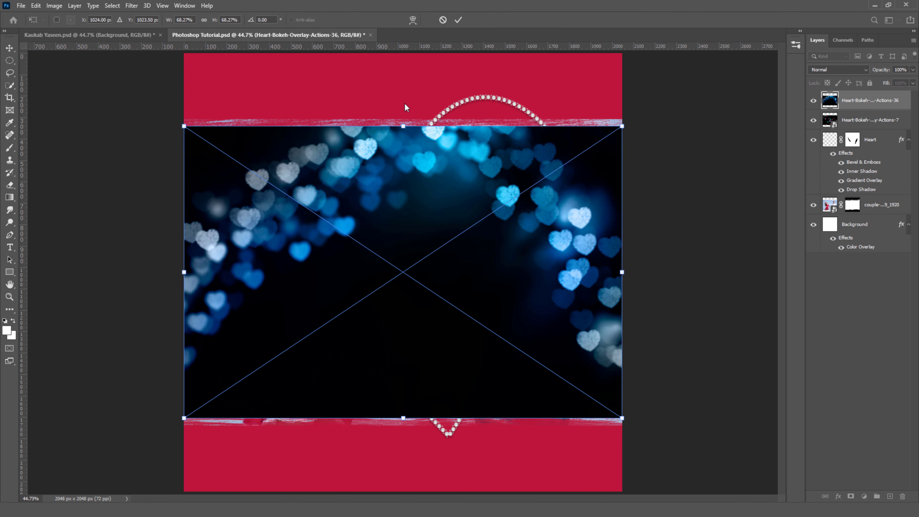
left_click(459, 20)
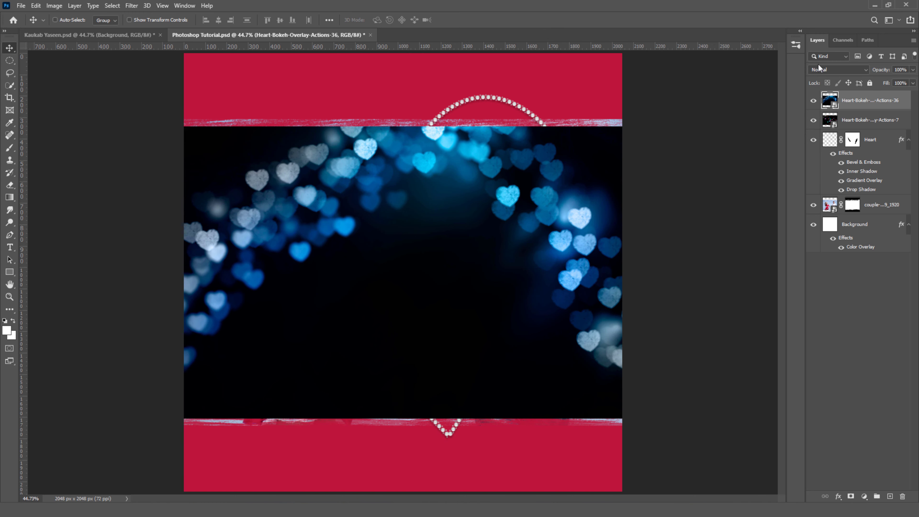
left_click(833, 68)
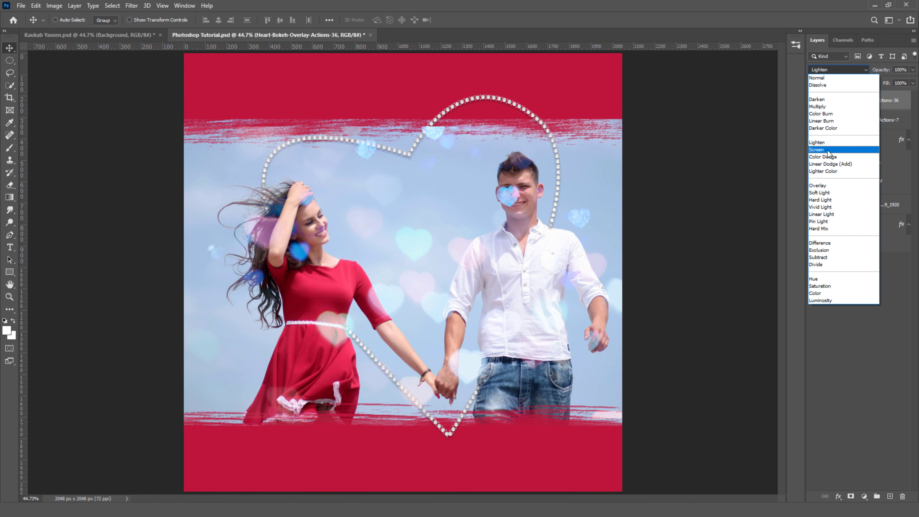
left_click(829, 150)
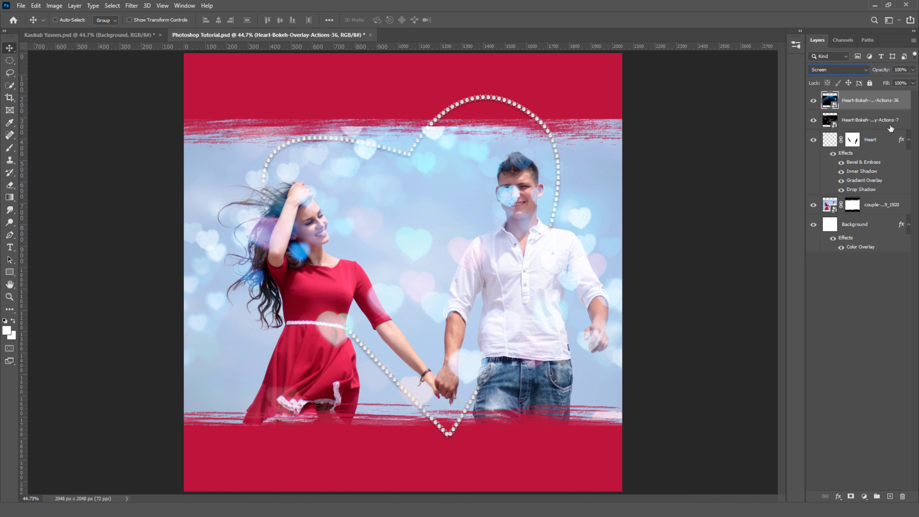
left_click(883, 123, "shift")
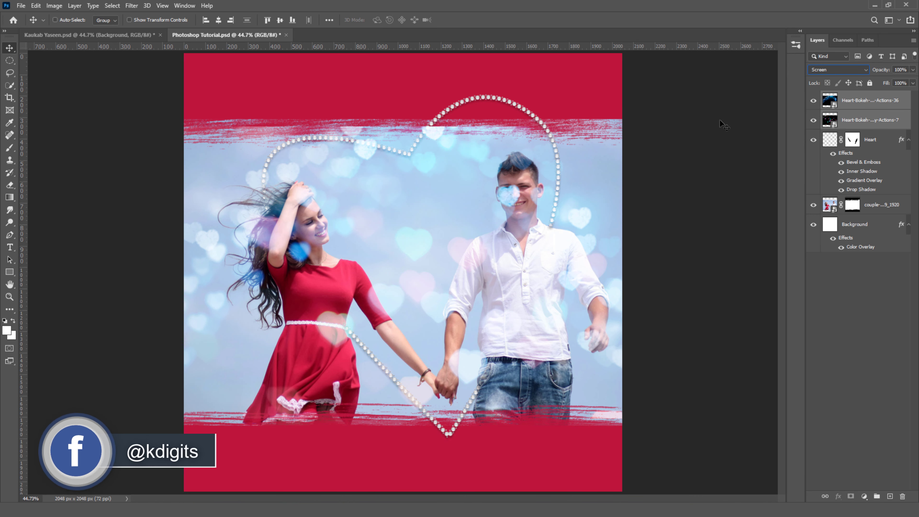
- Group the two bokeh layers into a group named 'Bokeh' with a layer mask
left_click(74, 6)
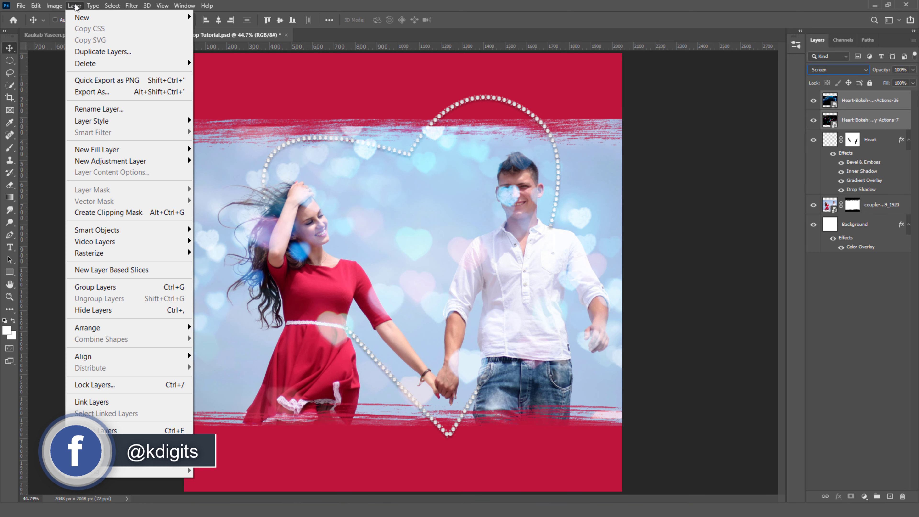
left_click(135, 287)
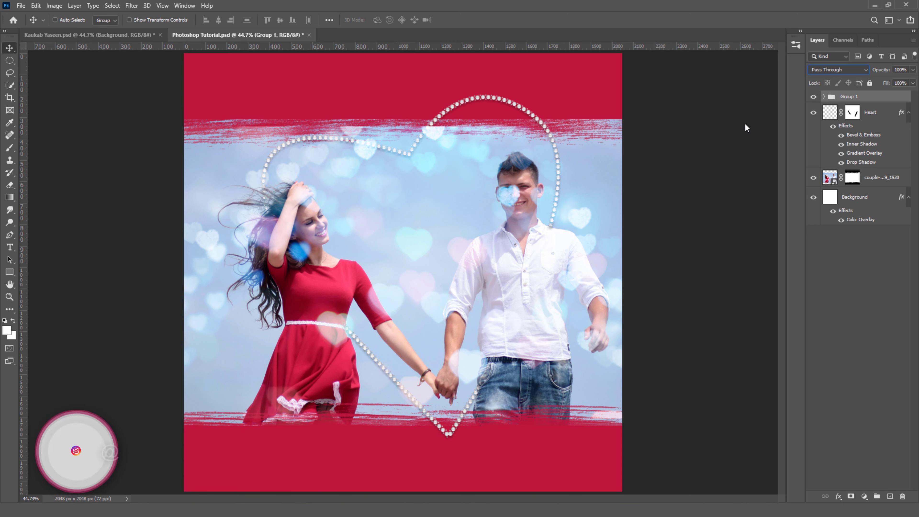
double_click(849, 96)
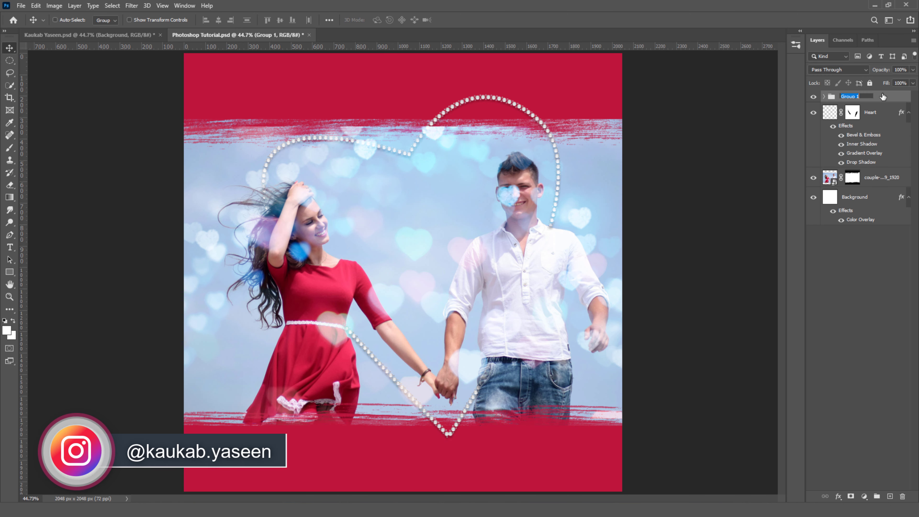
type("Bokeh")
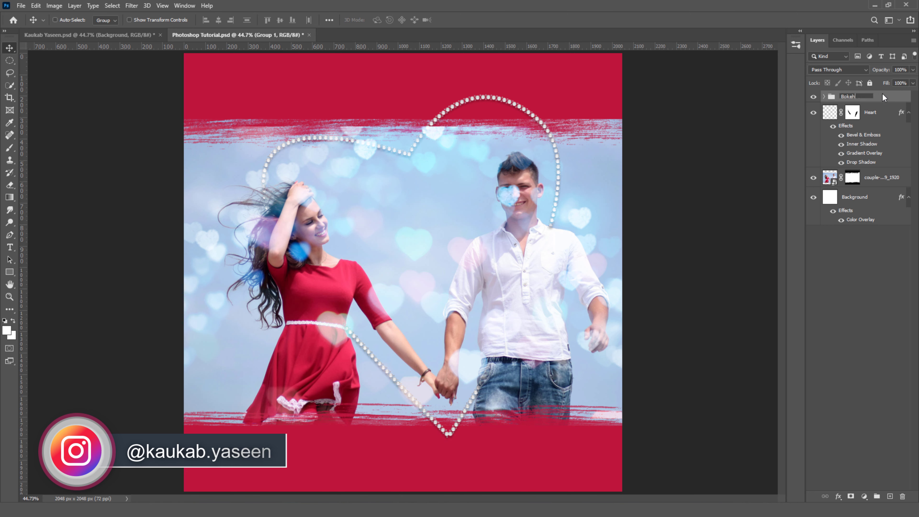
key("Return")
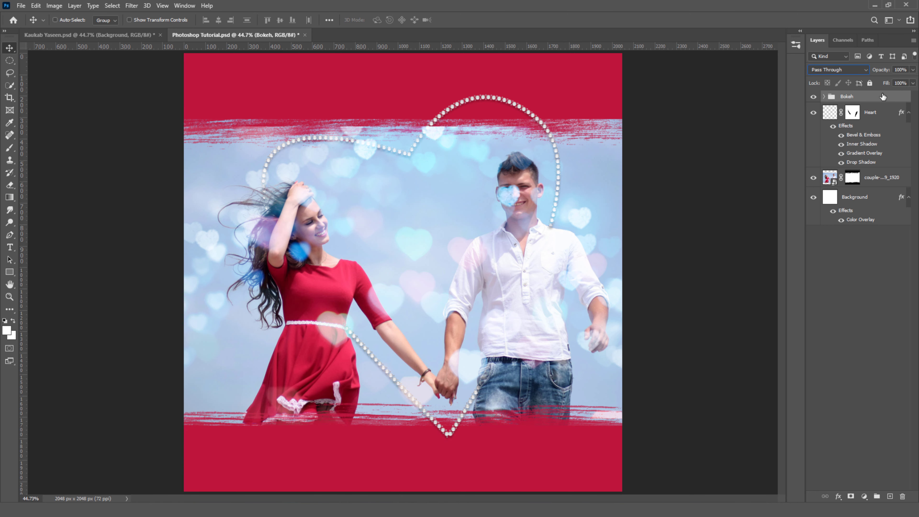
left_click(851, 497)
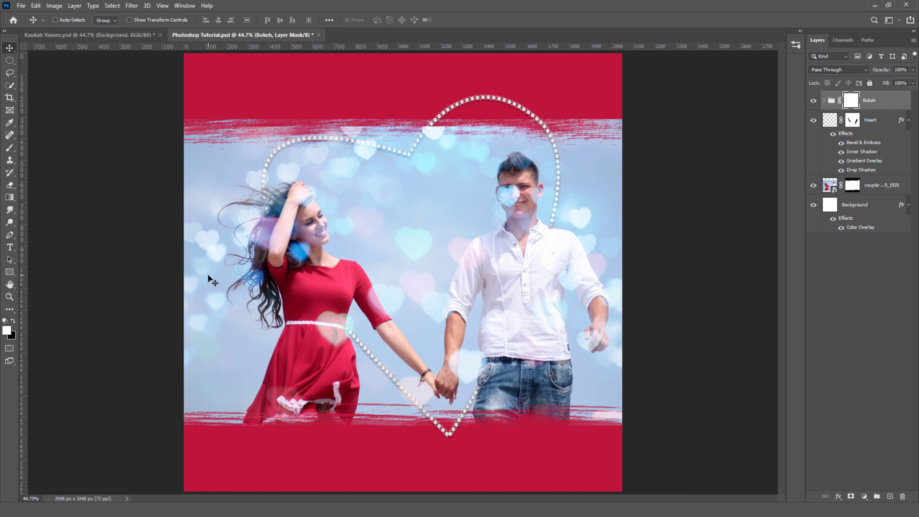
left_click(10, 148)
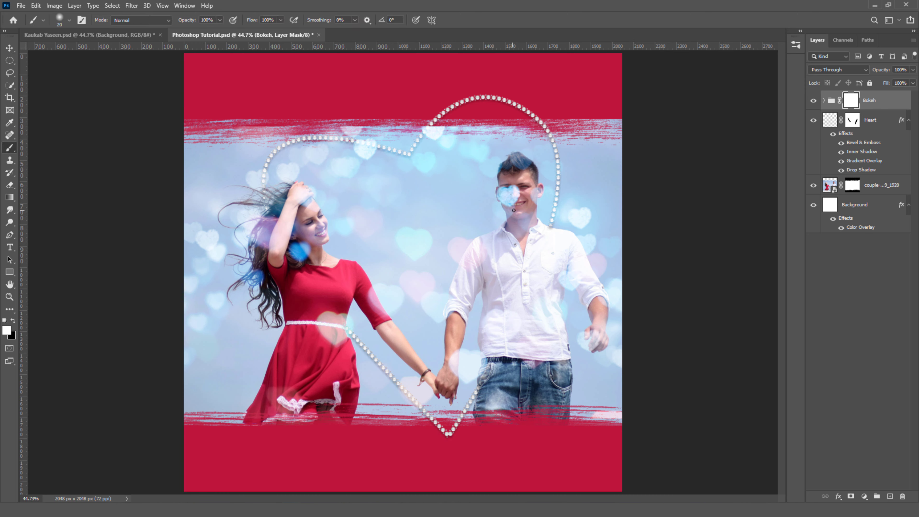
- With a large black brush, mask bokeh off the man's face and the woman's hand, hair and neck
left_click(14, 321)
key("bracketright")
key("bracketright")
key("bracketright")
key("bracketright")
key("bracketright")
key("bracketright")
mouse_move(515, 187)
left_mouse_down()
mouse_move(526, 196)
mouse_move(516, 165)
left_mouse_up()
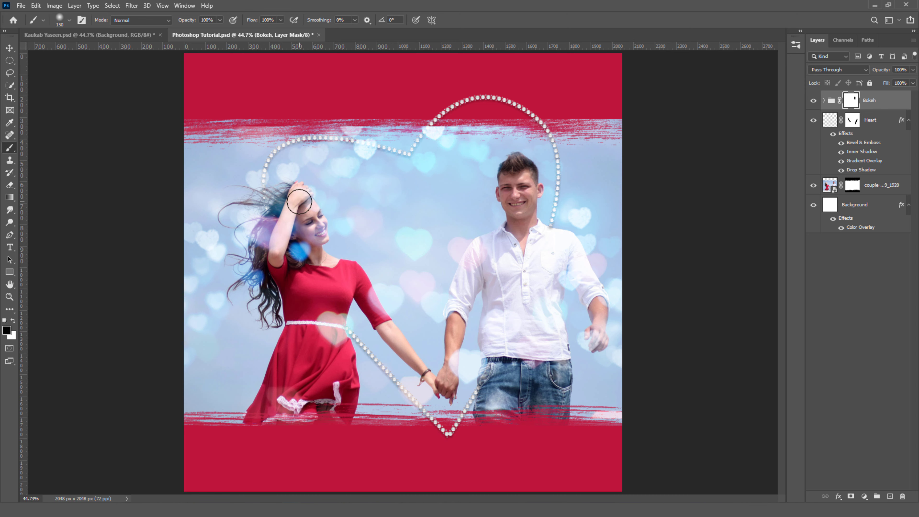
left_click_drag(299, 201, 314, 245)
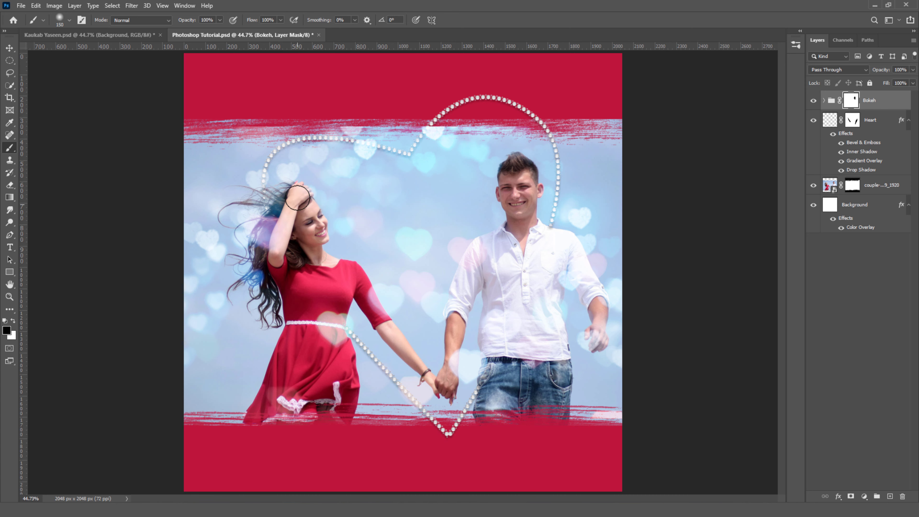
left_click_drag(298, 198, 297, 202)
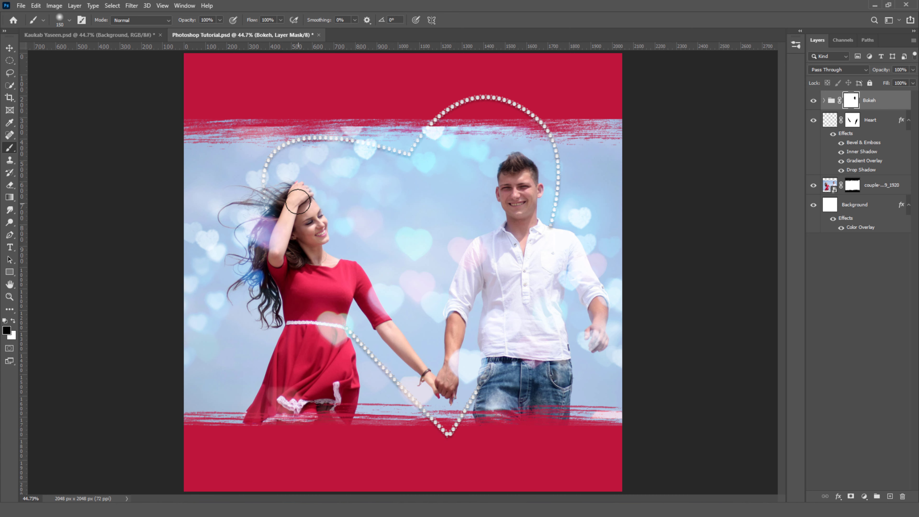
left_click(298, 201)
left_click(825, 101)
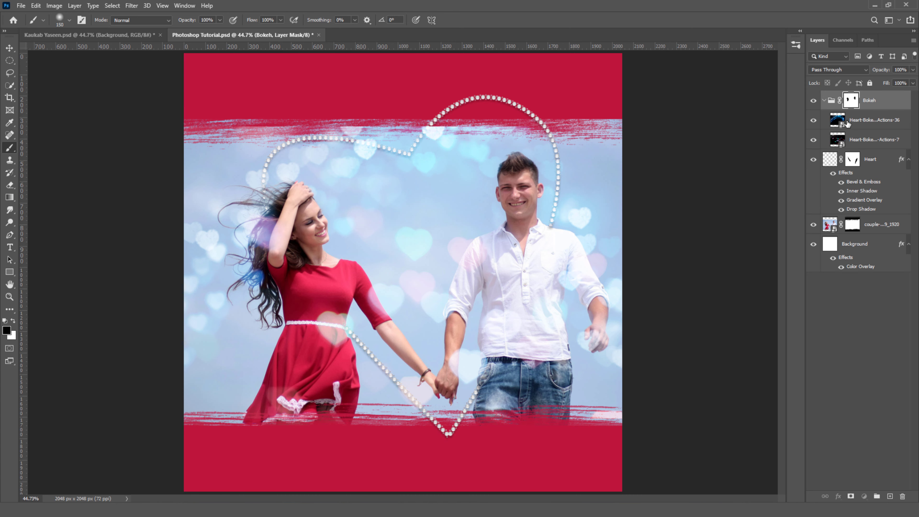
- Move Heart-Bokeh-Overlay-Actions-36 about 105 px up, then target the Bokeh group's mask
left_click(847, 121)
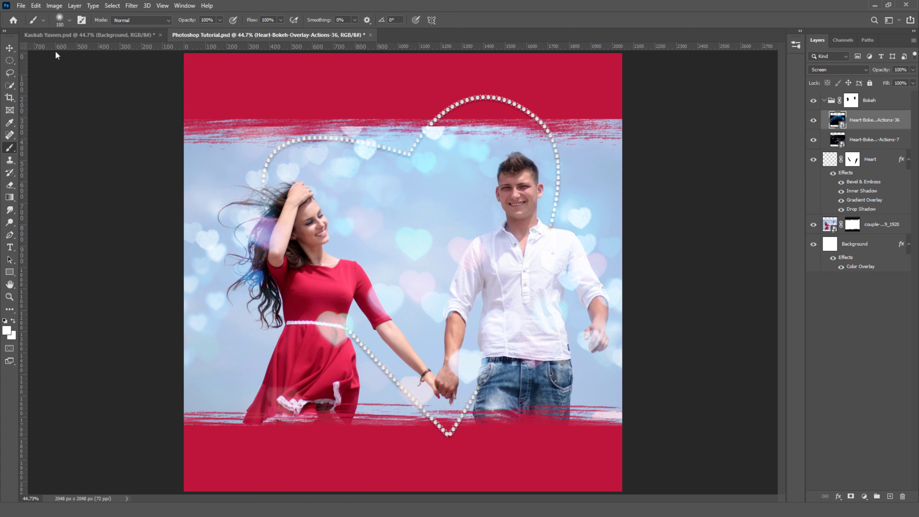
left_click(10, 47)
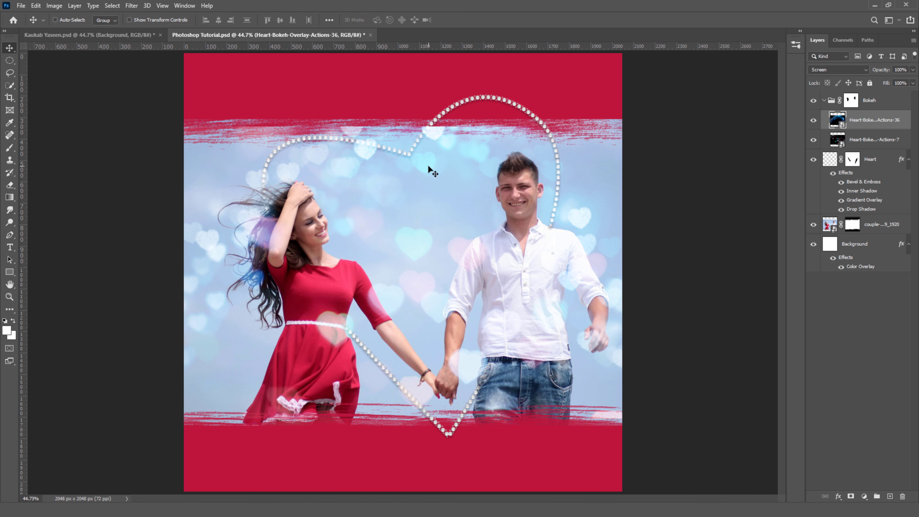
left_click_drag(428, 165, 434, 110)
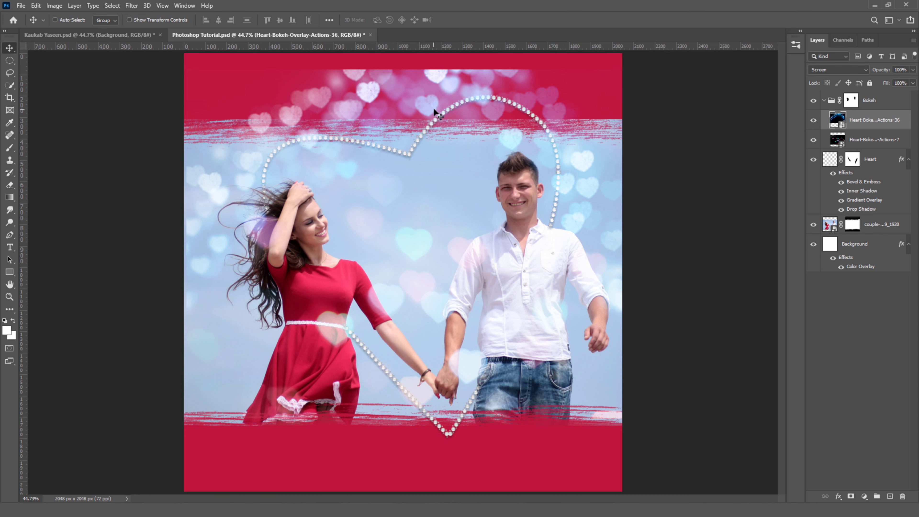
left_click(825, 100)
left_click(853, 104)
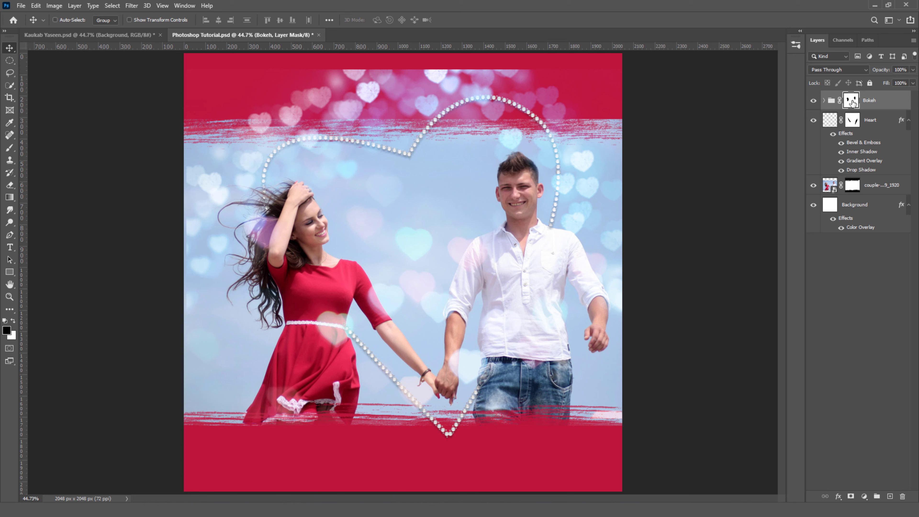
- Drag Foreground to Transparent gradients on the Bokeh mask to clear hearts from the top band
left_click(12, 200)
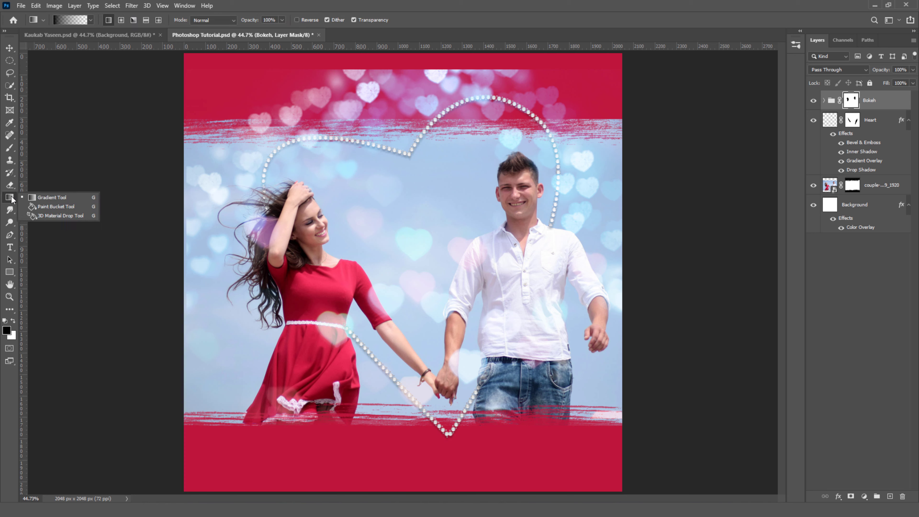
left_click(62, 196)
left_click(71, 20)
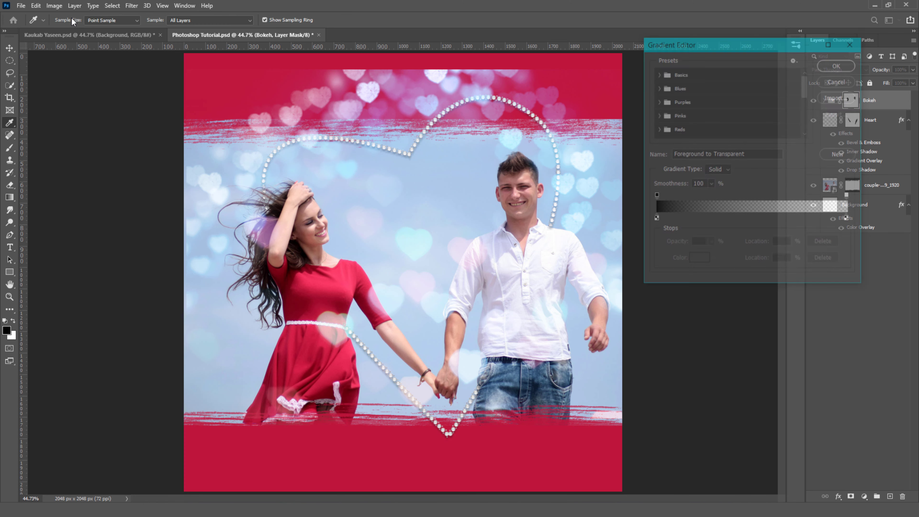
left_click(839, 64)
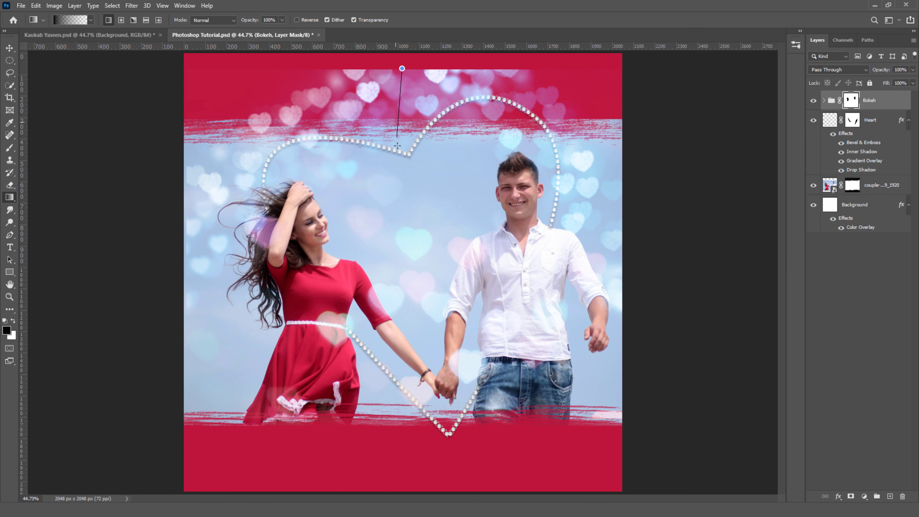
left_click_drag(402, 68, 402, 183)
left_click_drag(413, 89, 405, 137)
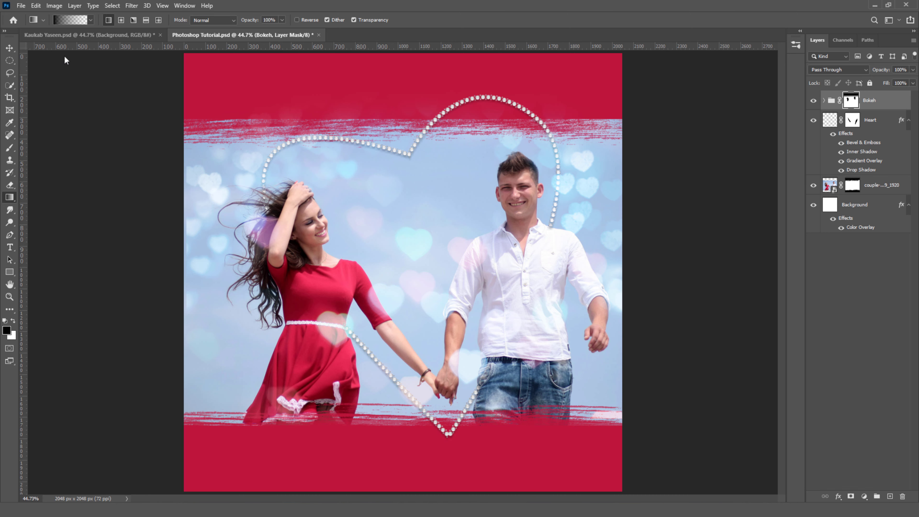
left_click(10, 48)
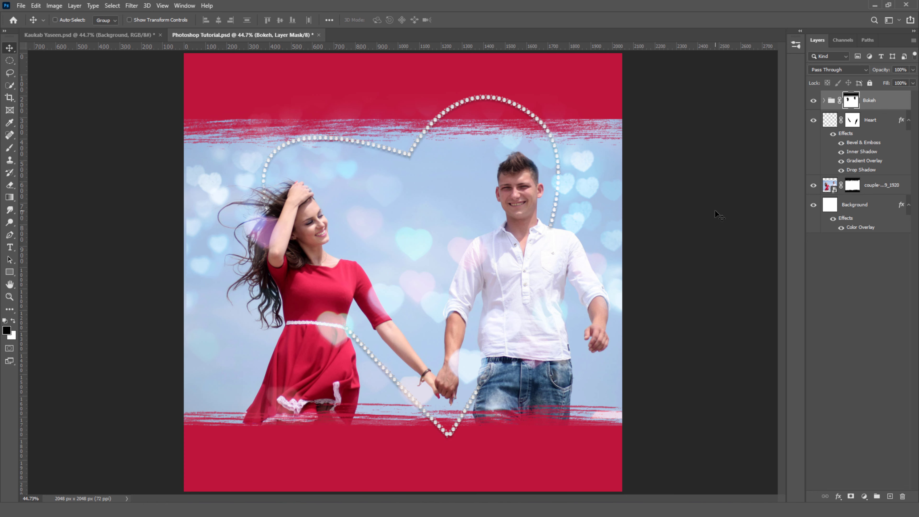
key("ctrl+minus")
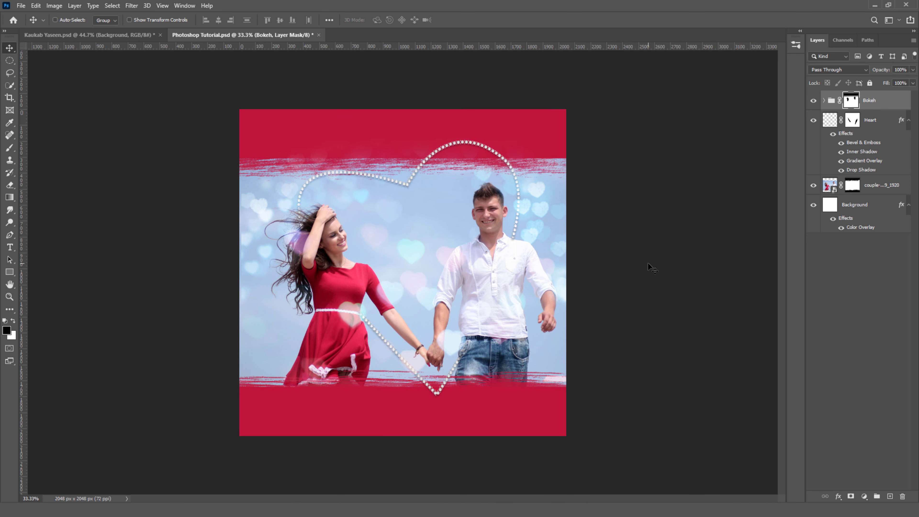
- Paste the SOCIAL MEDIA BANNER and 'Lorem ipsum dolor sit amet...' text layers, placed beneath the Heart layer
key("ctrl+v")
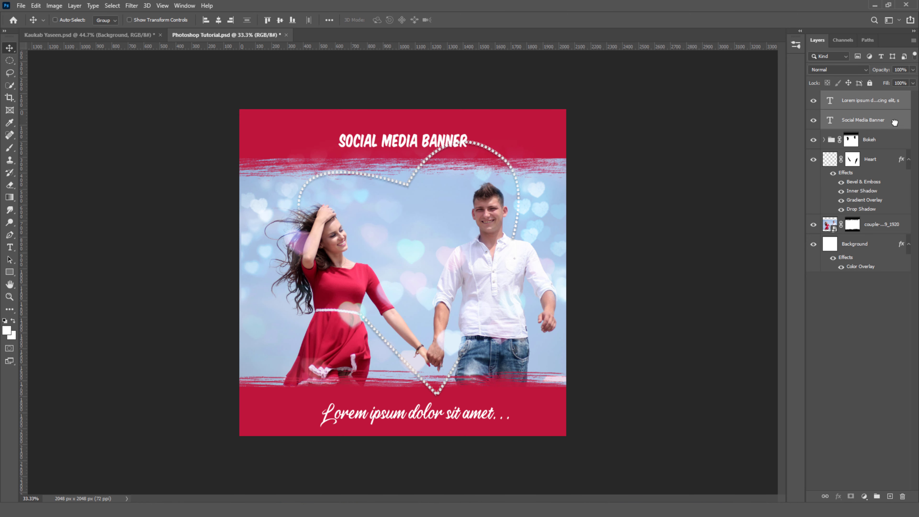
left_click_drag(895, 122, 895, 216)
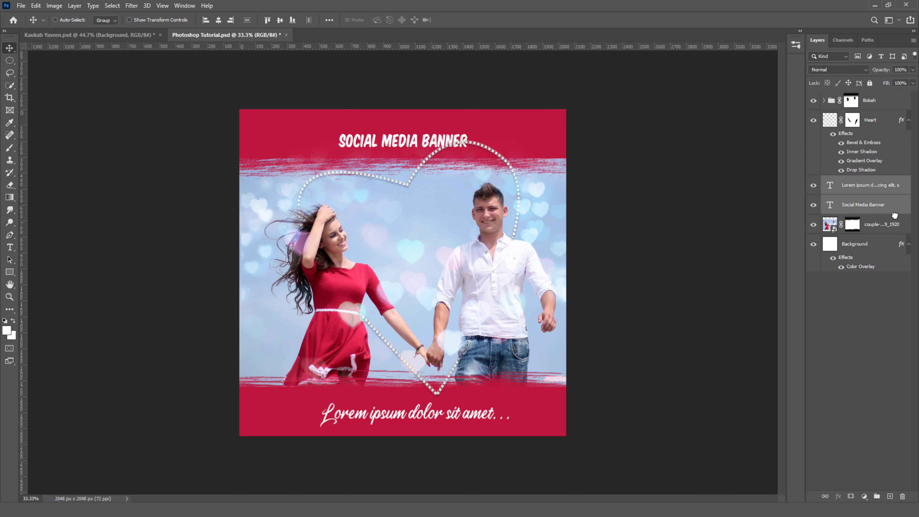